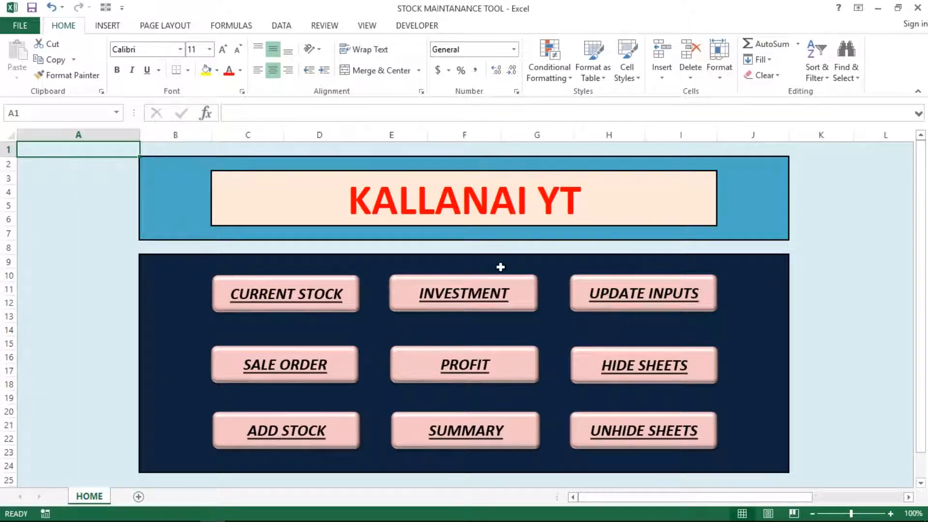
Step: Open the SUMMARY sheet from HOME, check the Investment pivot's 1580 value, and refresh the pivots
{"action": "left_click", "coordinate": [484, 439]}
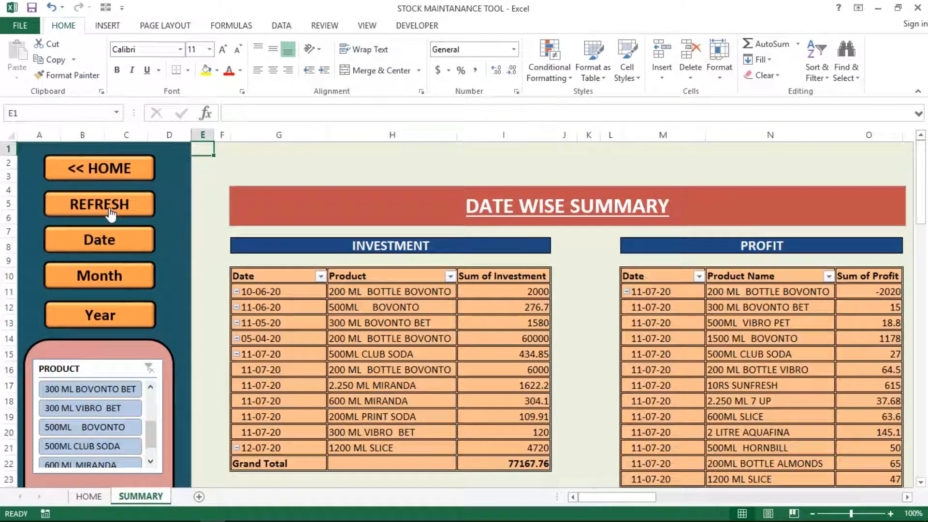
{"action": "mouse_move", "coordinate": [482, 355]}
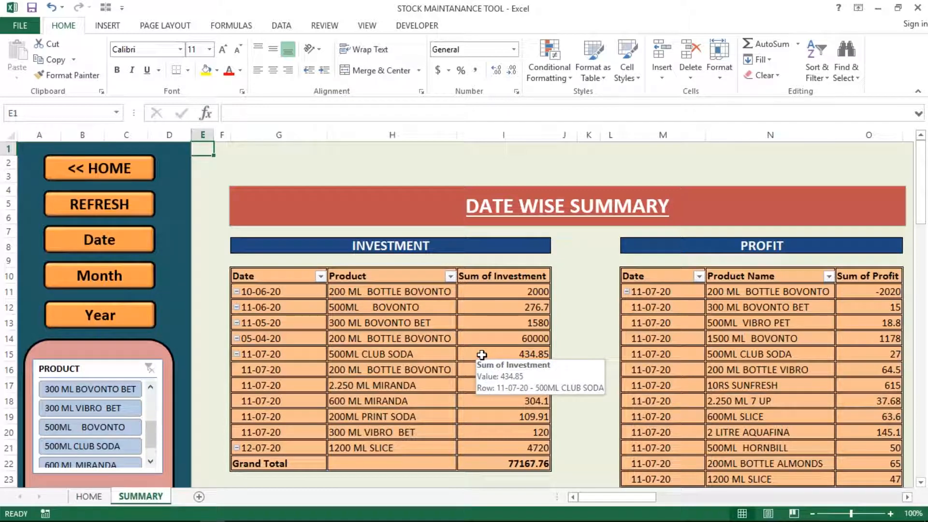
{"action": "left_click", "coordinate": [401, 343]}
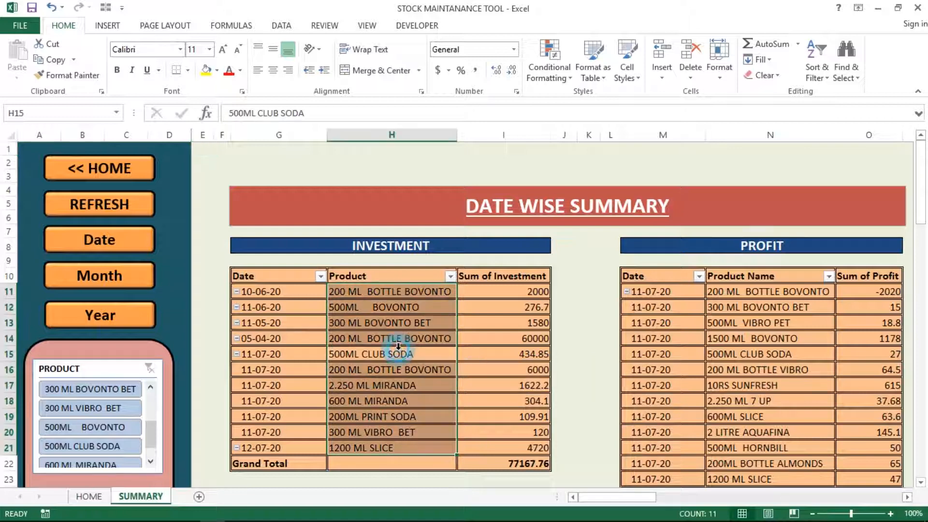
{"action": "left_click", "coordinate": [497, 323]}
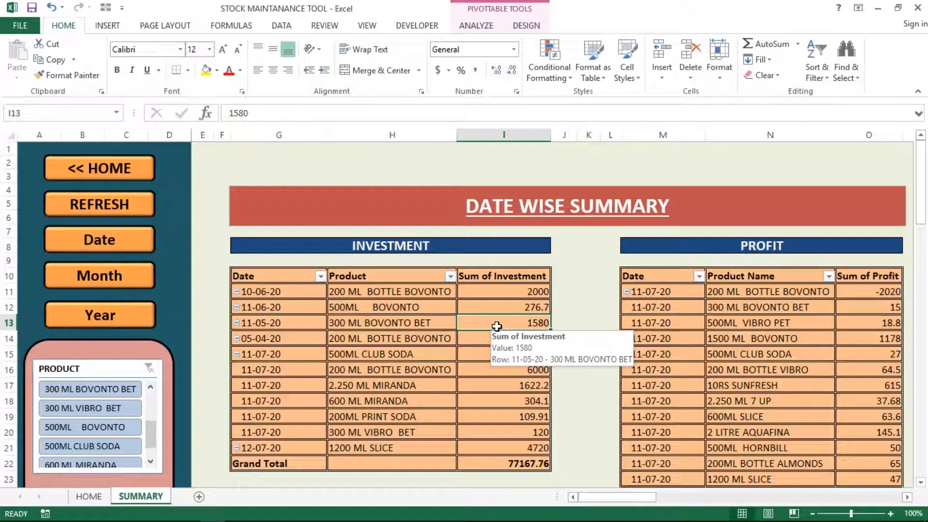
{"action": "left_click", "coordinate": [132, 212]}
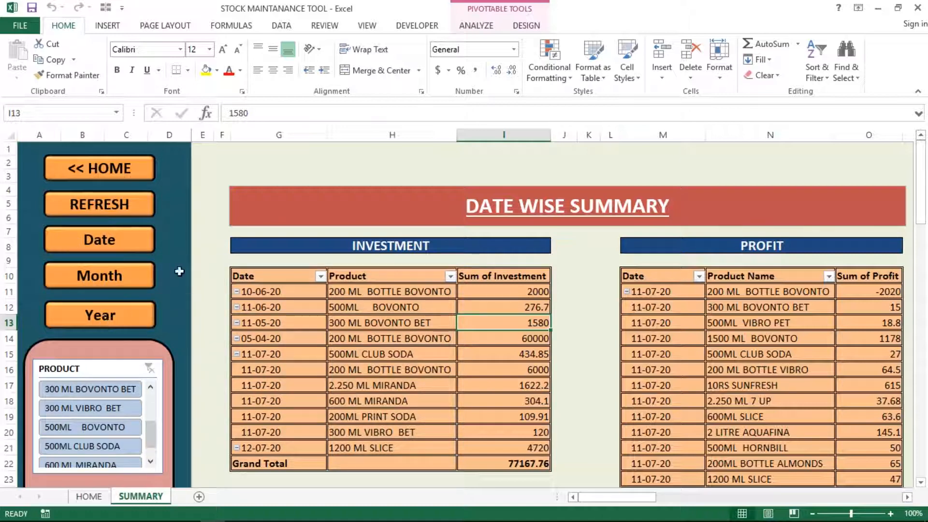
Step: Jump to the Date Wise Summary and scroll across its investment and profit tables
{"action": "left_click", "coordinate": [115, 255]}
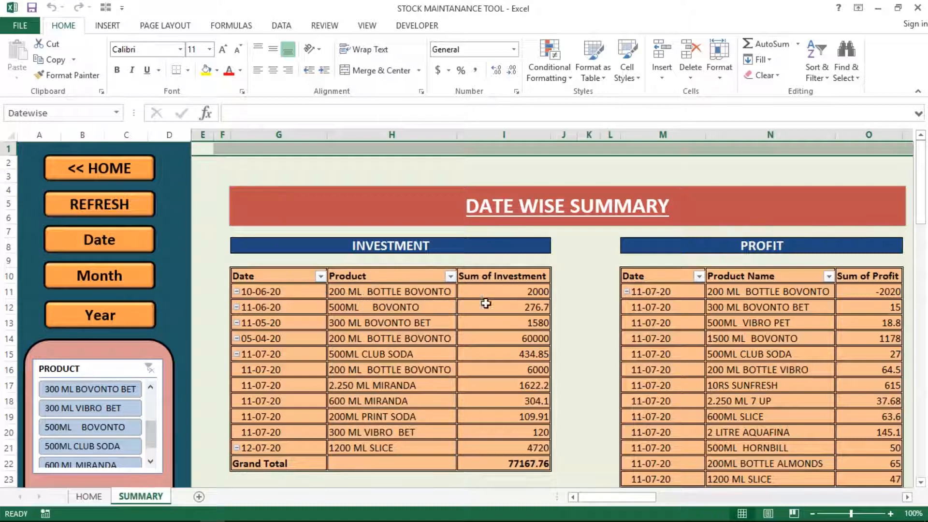
{"action": "mouse_move", "coordinate": [486, 303]}
{"action": "left_click", "coordinate": [907, 498]}
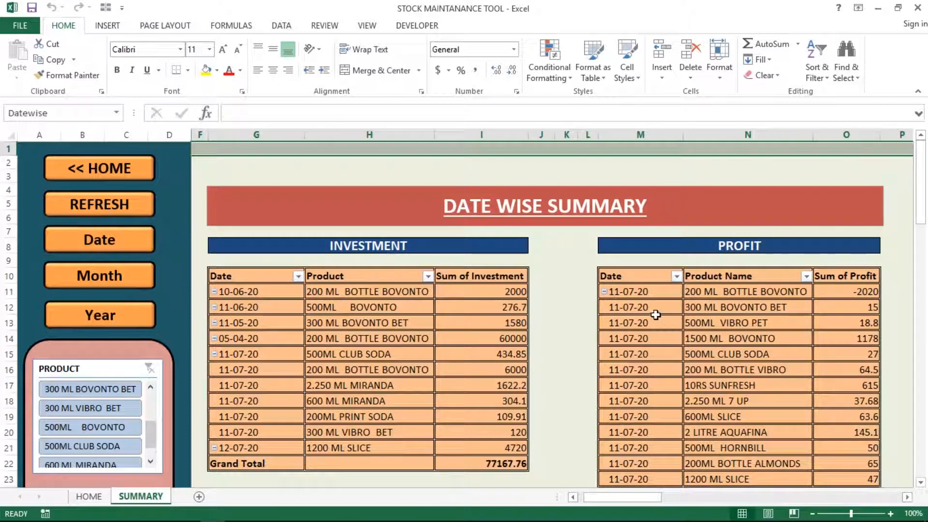
{"action": "mouse_move", "coordinate": [679, 310]}
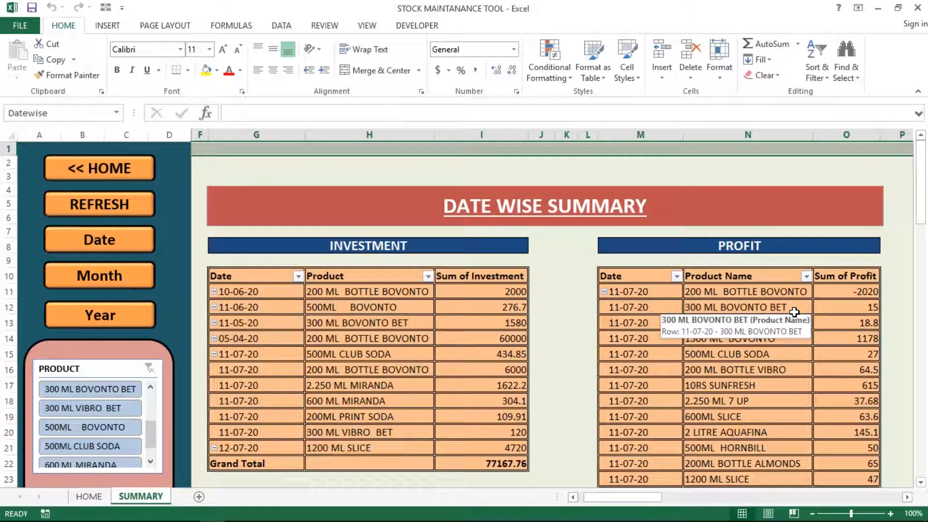
{"action": "left_click", "coordinate": [574, 498]}
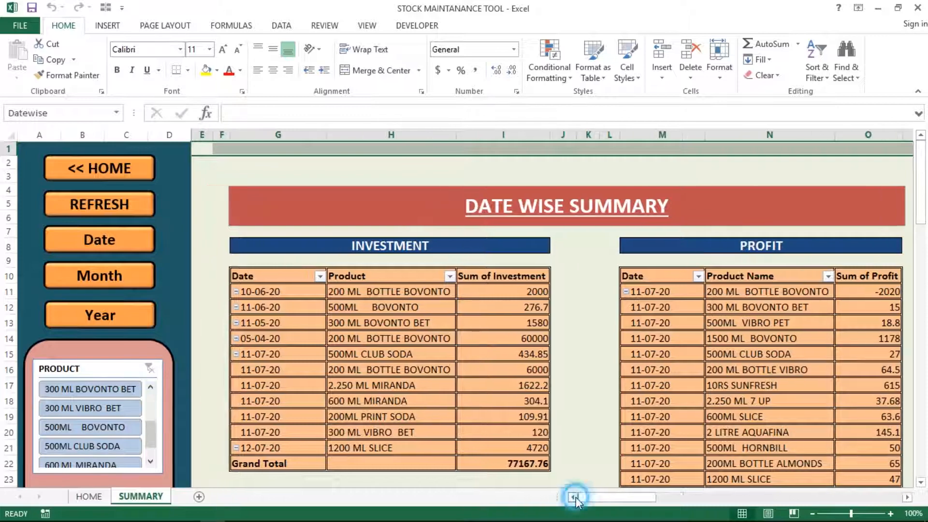
Step: Scroll through the Month Wise Summary tables, then jump to the Year Wise Summary (2020 total 77167.76)
{"action": "left_click", "coordinate": [95, 280]}
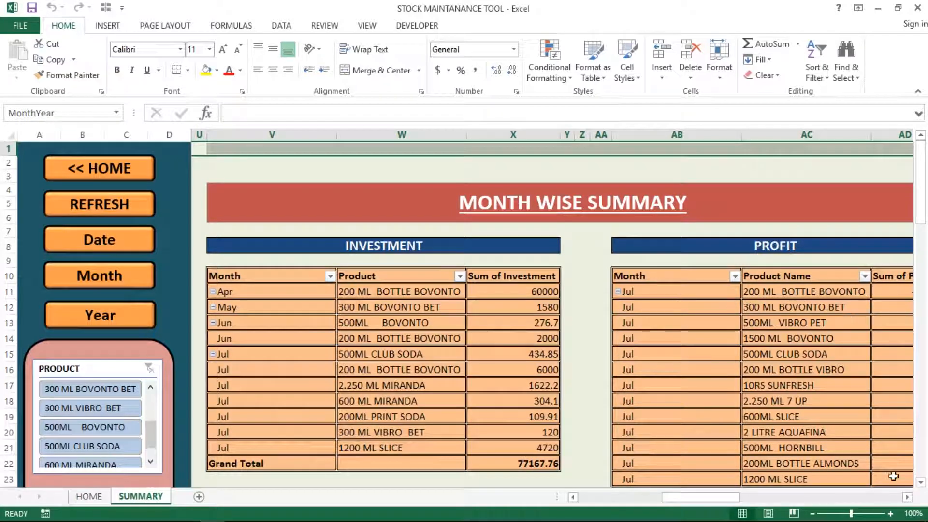
{"action": "left_click", "coordinate": [906, 498]}
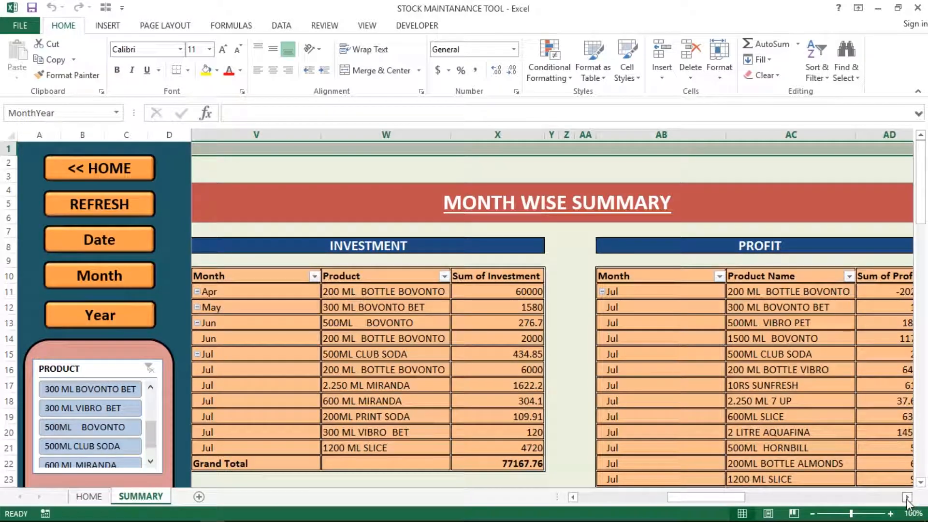
{"action": "left_click", "coordinate": [906, 498]}
{"action": "left_click", "coordinate": [907, 498]}
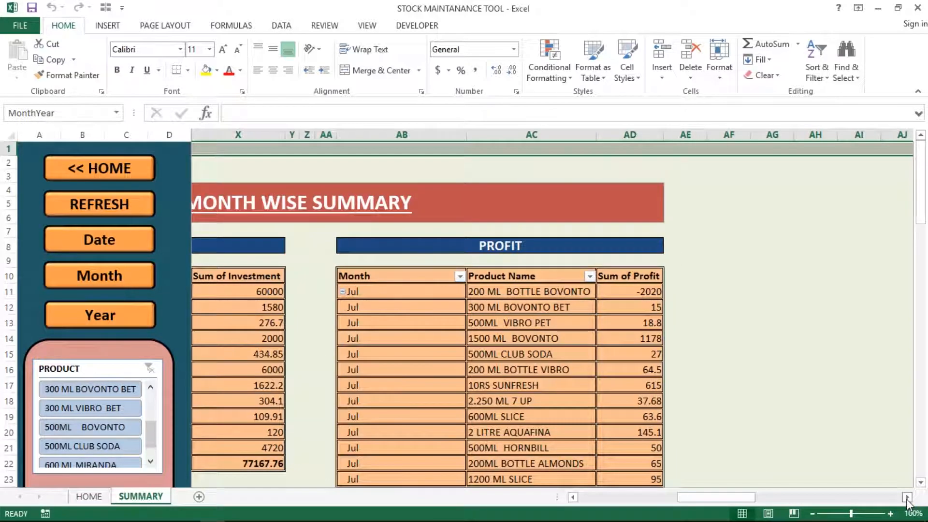
{"action": "left_click", "coordinate": [573, 497]}
{"action": "left_click", "coordinate": [573, 497]}
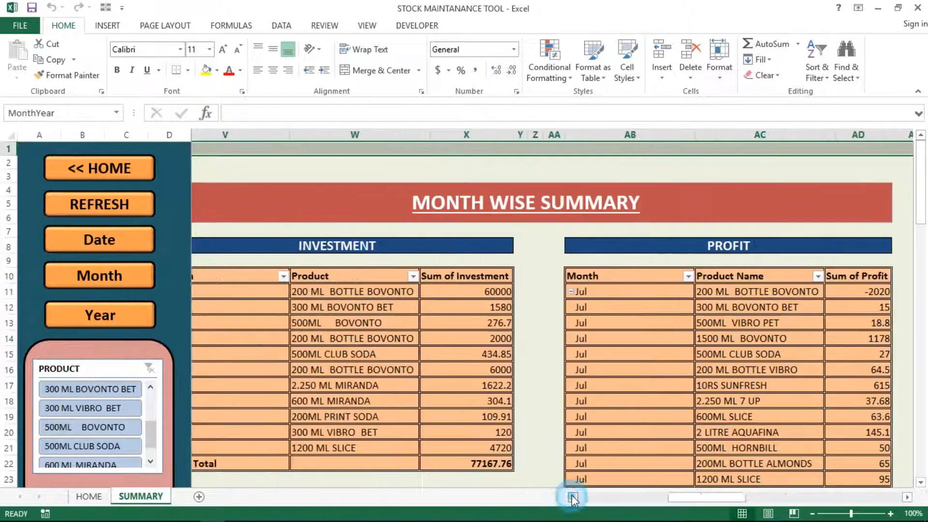
{"action": "left_click", "coordinate": [572, 497]}
{"action": "left_click", "coordinate": [573, 497]}
{"action": "left_click", "coordinate": [573, 497]}
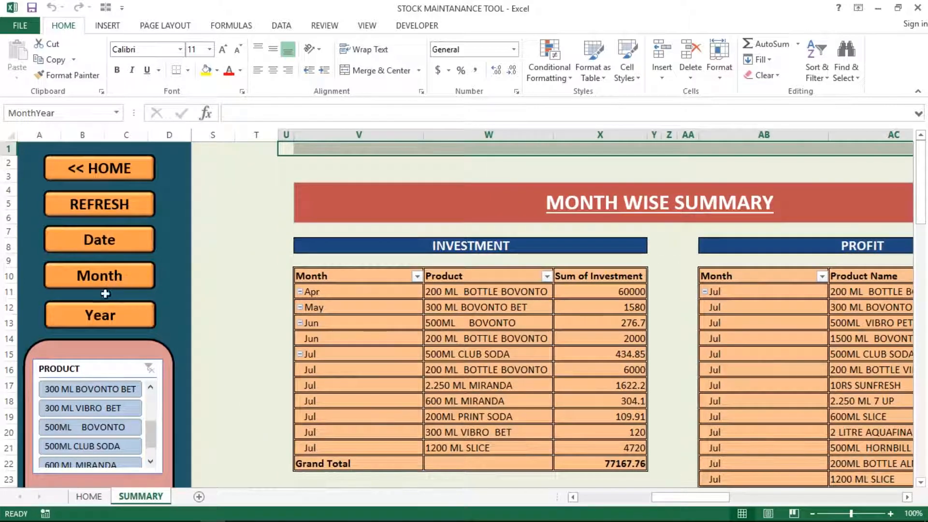
{"action": "left_click", "coordinate": [100, 318]}
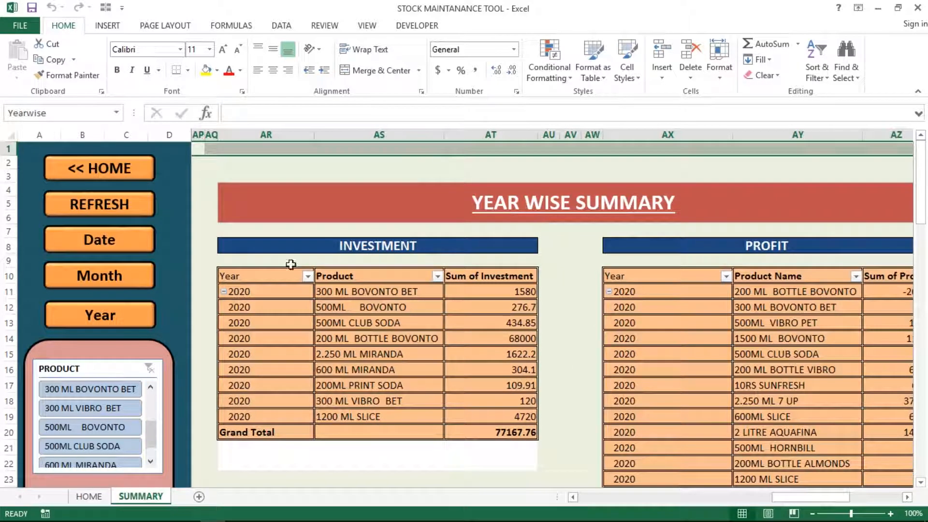
Step: Inspect the Year Wise pivots: 2020, 500ML BOVONTO's 276.7 investment and a profit of 15
{"action": "left_click", "coordinate": [252, 306]}
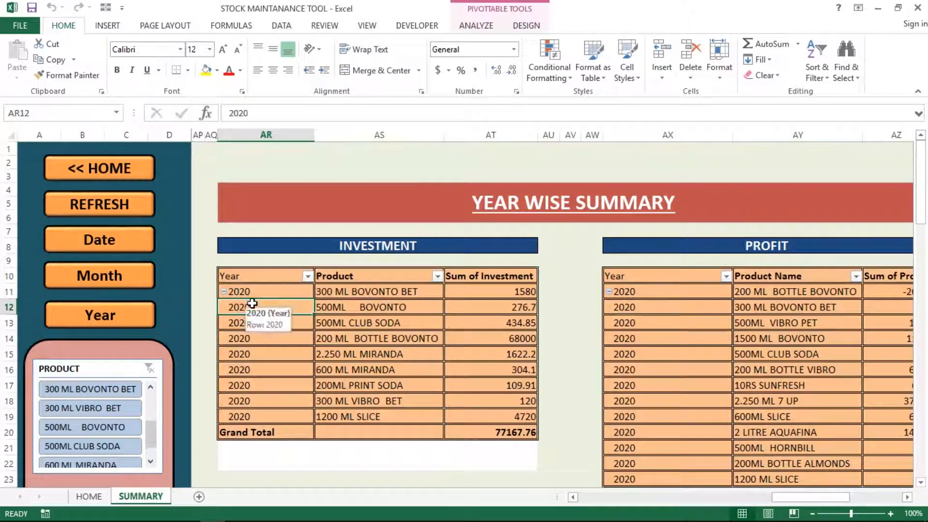
{"action": "left_click", "coordinate": [377, 312]}
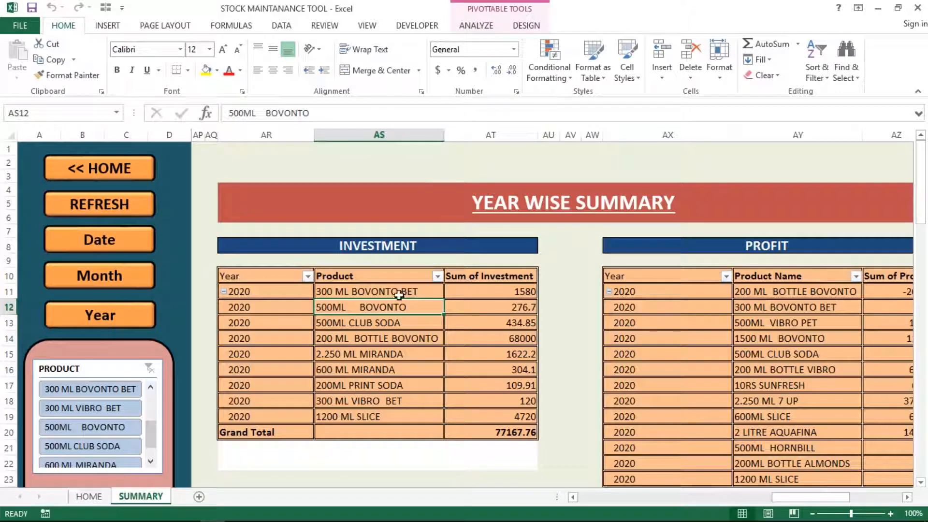
{"action": "left_click", "coordinate": [514, 305]}
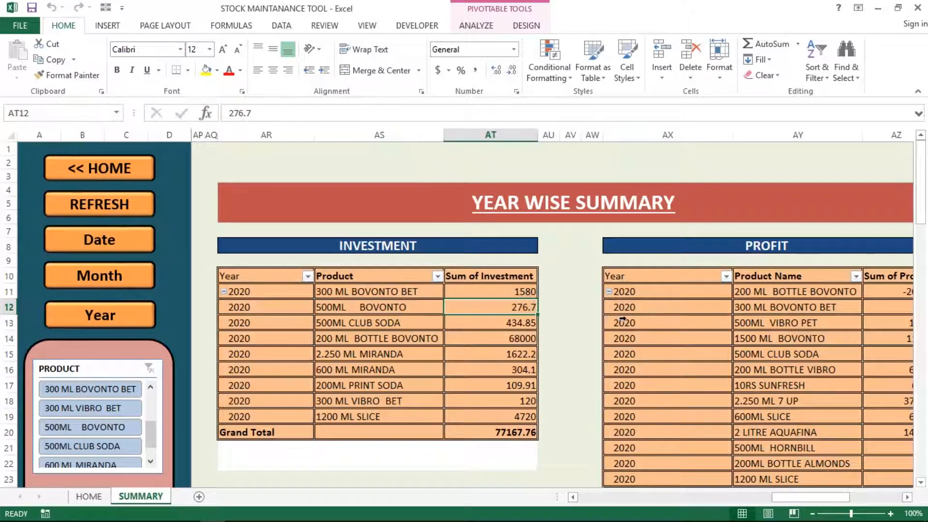
{"action": "left_click", "coordinate": [622, 319]}
{"action": "left_click", "coordinate": [844, 310]}
{"action": "left_click", "coordinate": [880, 309]}
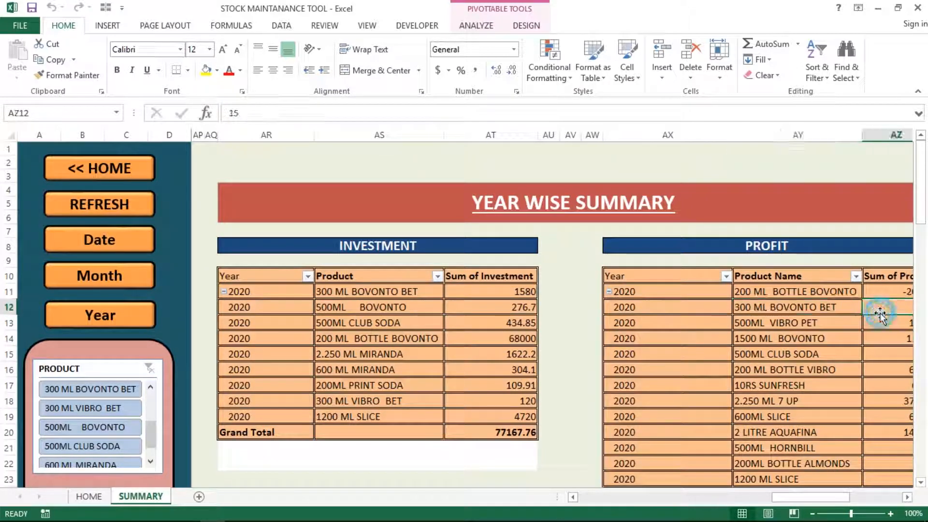
{"action": "left_click", "coordinate": [907, 497]}
{"action": "left_click", "coordinate": [907, 497]}
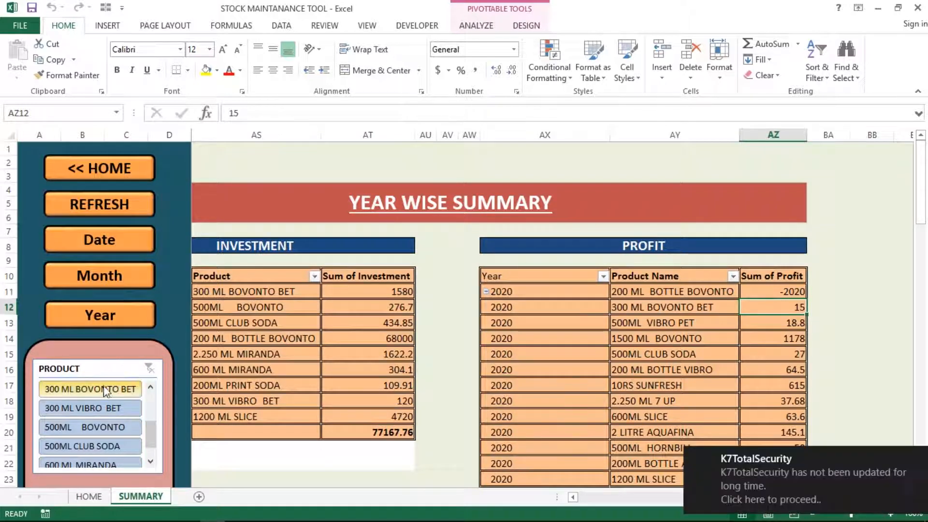
Step: Jump back to the Date Wise Summary using the Date button
{"action": "left_click", "coordinate": [165, 325]}
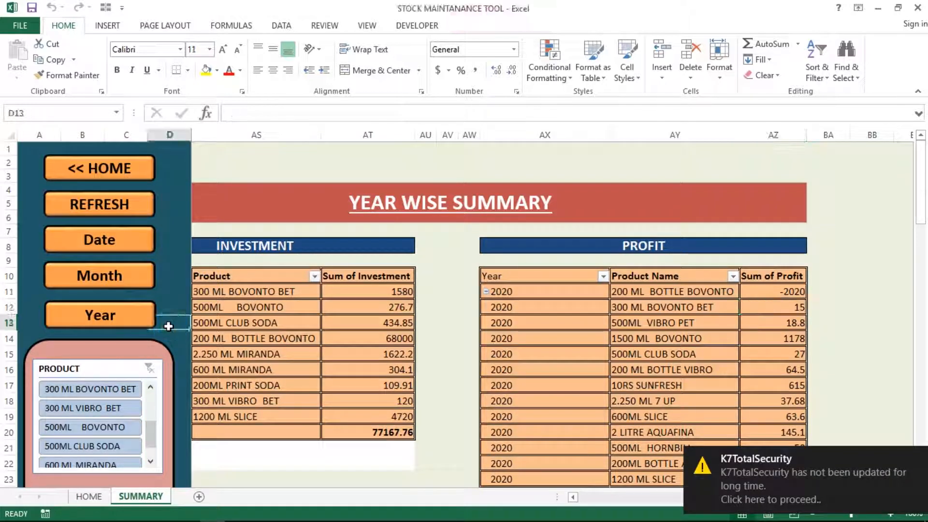
{"action": "left_click", "coordinate": [113, 248]}
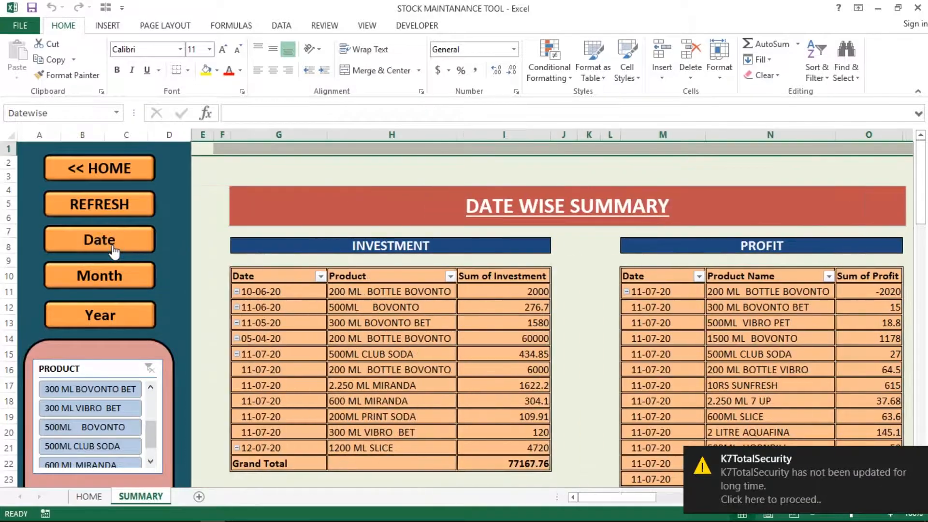
{"action": "left_click", "coordinate": [175, 175]}
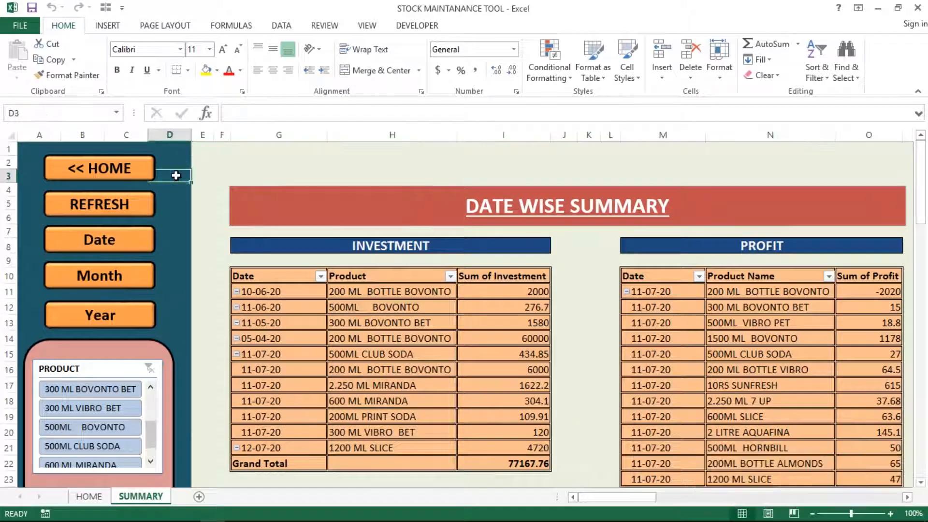
Step: Browse the Insert Shapes gallery without adding a shape, then select cell D10
{"action": "left_click", "coordinate": [219, 175]}
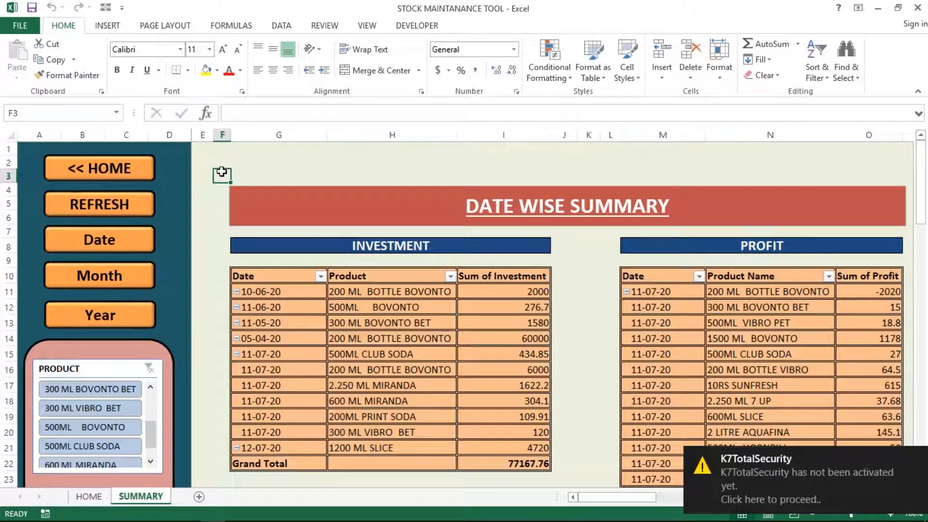
{"action": "left_click", "coordinate": [109, 29]}
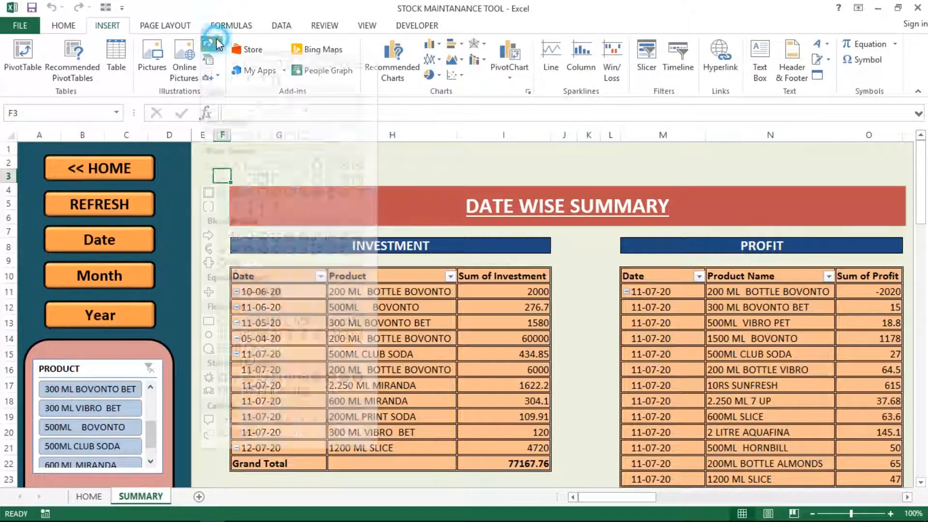
{"action": "left_click", "coordinate": [208, 43]}
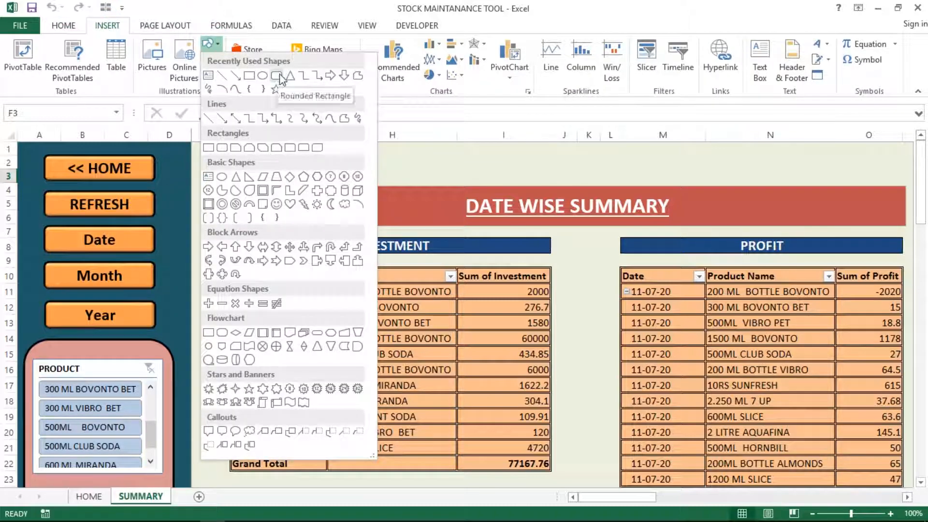
{"action": "left_click", "coordinate": [410, 159]}
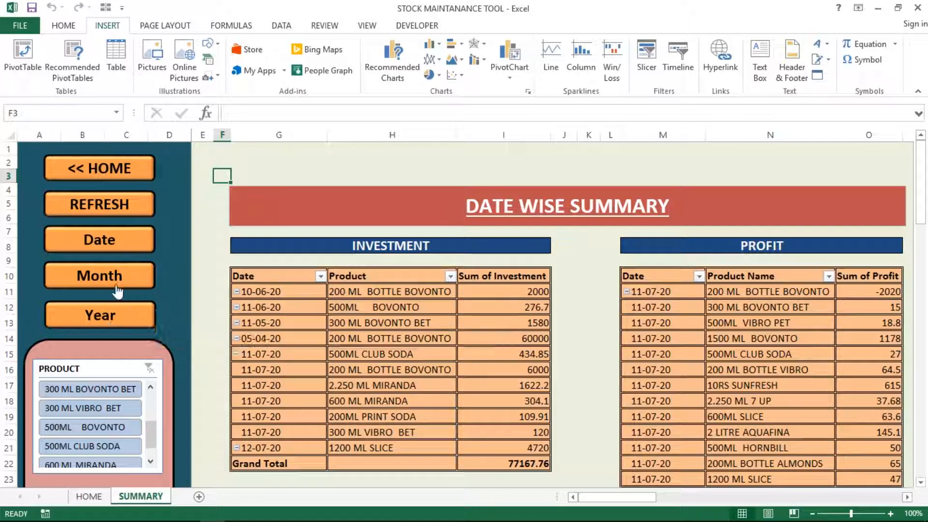
{"action": "left_click", "coordinate": [169, 272]}
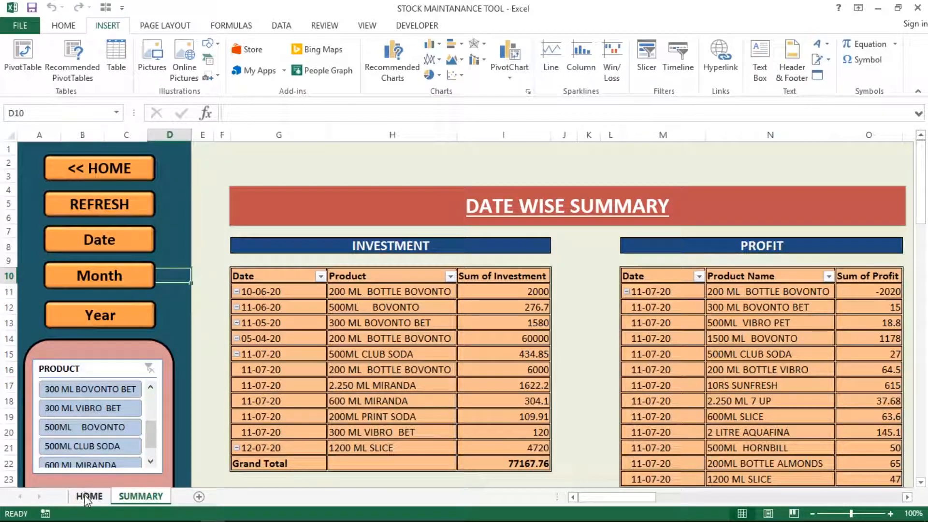
{"action": "left_click", "coordinate": [119, 167], "text": "ctrl"}
{"action": "right_click", "coordinate": [119, 167]}
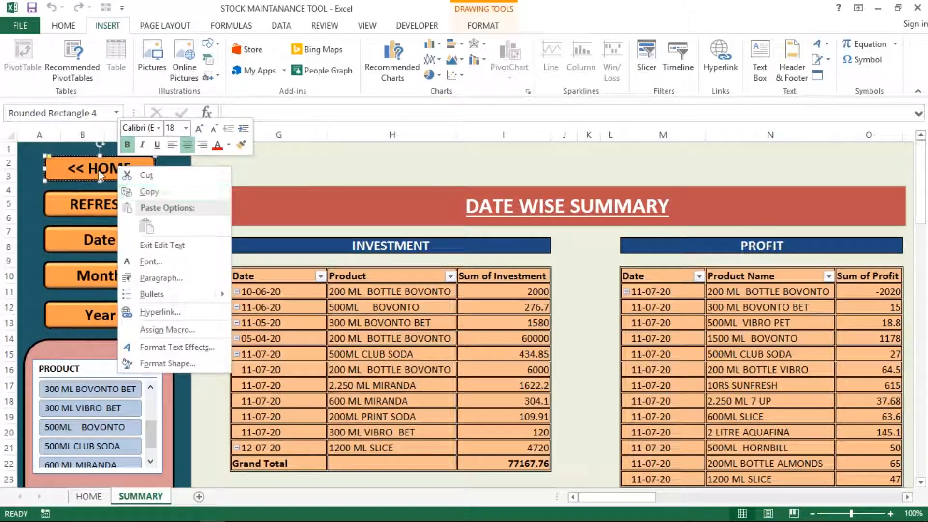
{"action": "left_click", "coordinate": [166, 329]}
{"action": "left_click", "coordinate": [268, 242]}
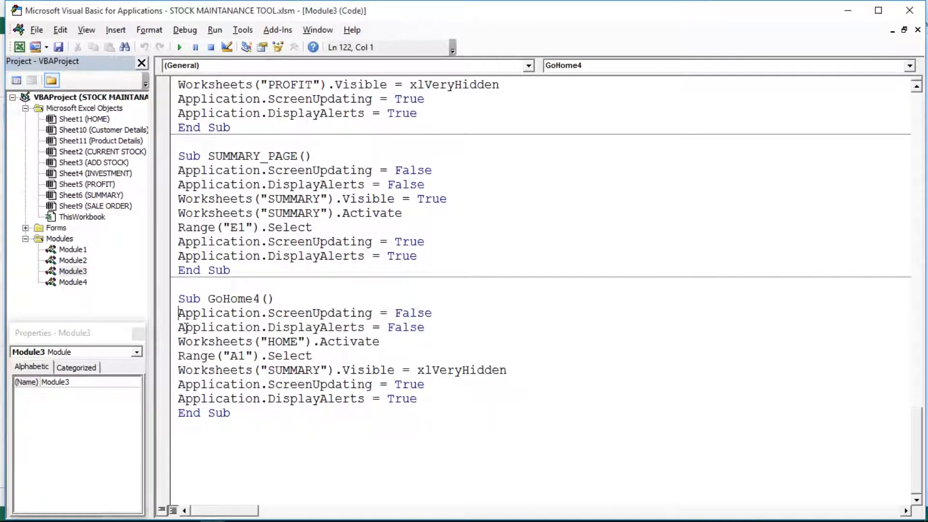
{"action": "left_click_drag", "start_coordinate": [179, 313], "coordinate": [437, 398]}
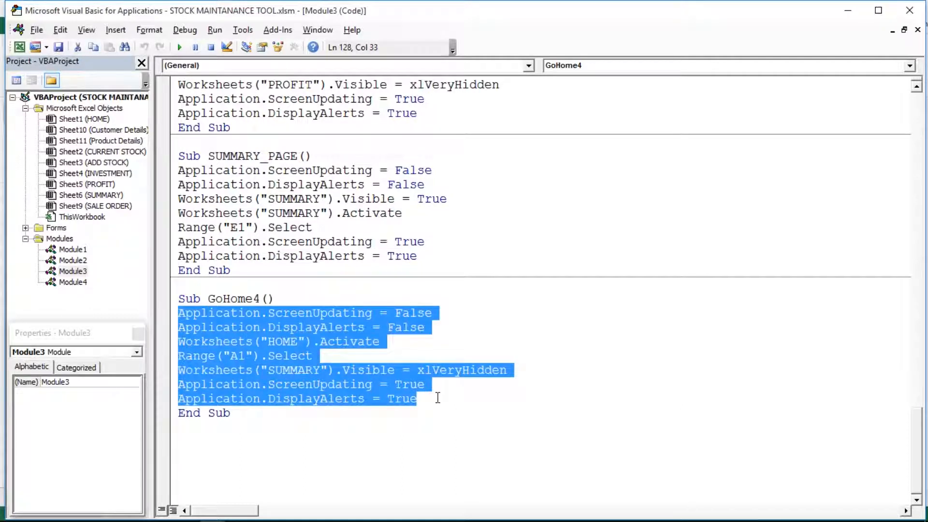
{"action": "left_click", "coordinate": [277, 343]}
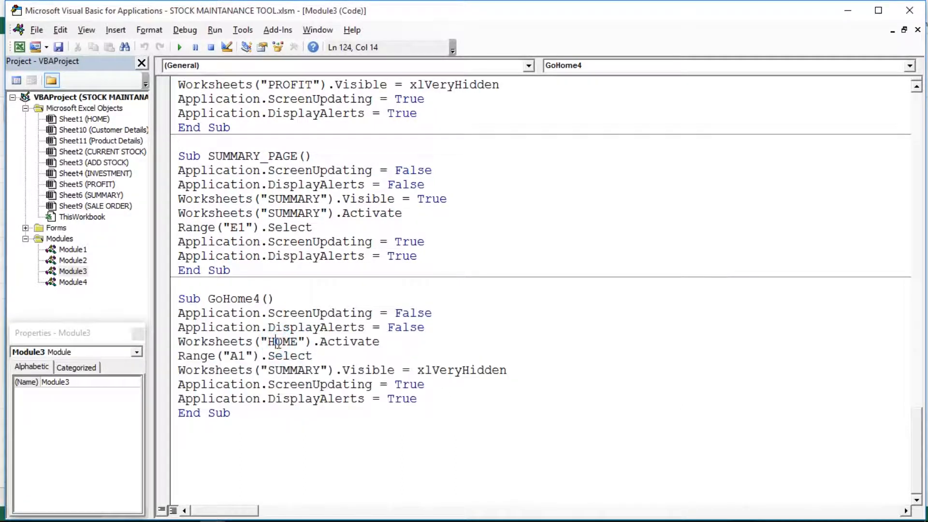
{"action": "double_click", "coordinate": [278, 359]}
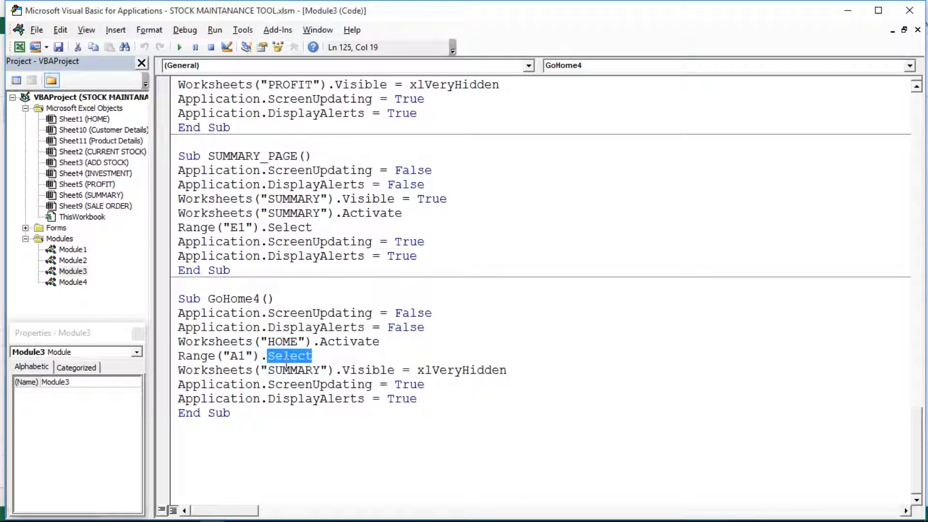
{"action": "double_click", "coordinate": [281, 371]}
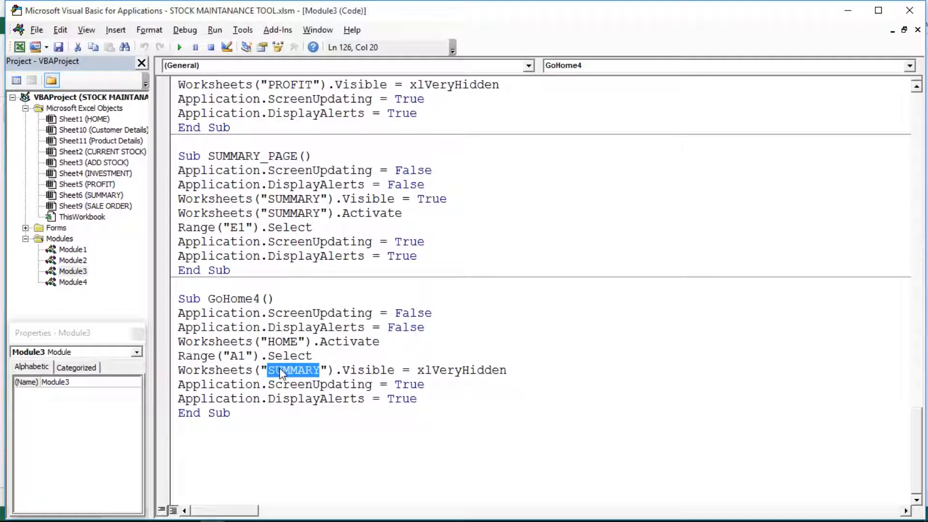
{"action": "left_click", "coordinate": [326, 369]}
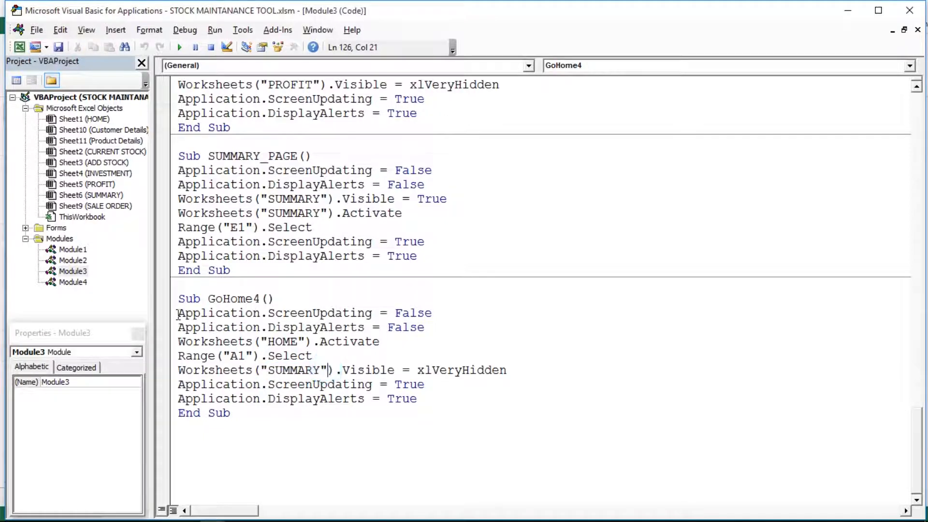
{"action": "left_click_drag", "start_coordinate": [177, 313], "coordinate": [405, 403]}
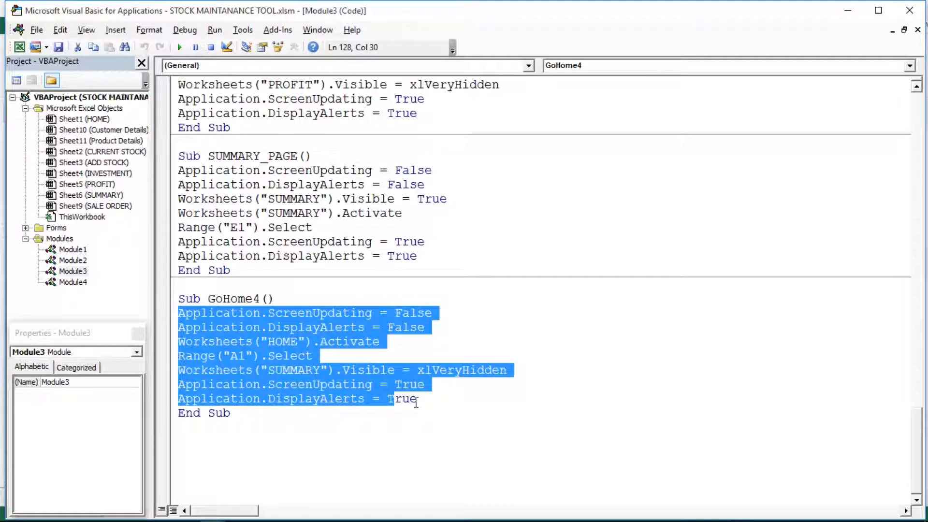
{"action": "left_click", "coordinate": [416, 401]}
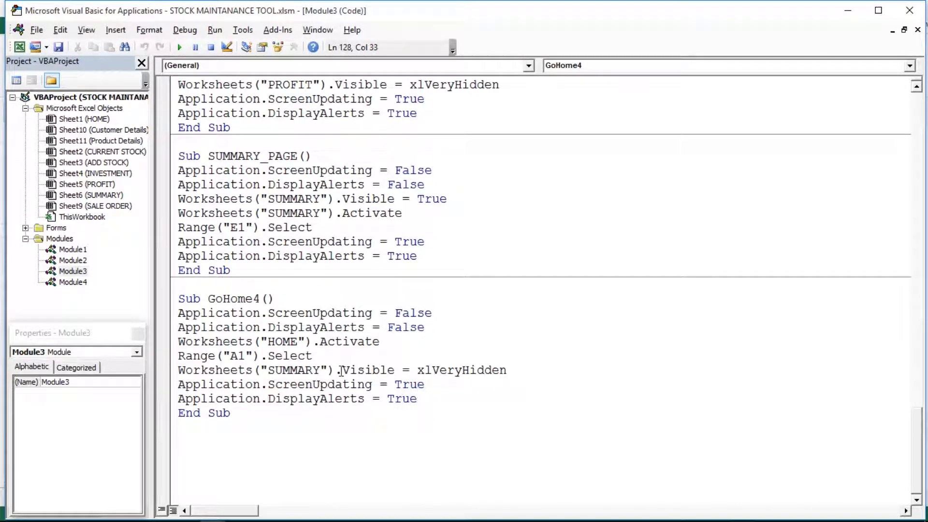
{"action": "left_click", "coordinate": [341, 370]}
{"action": "left_click", "coordinate": [19, 47]}
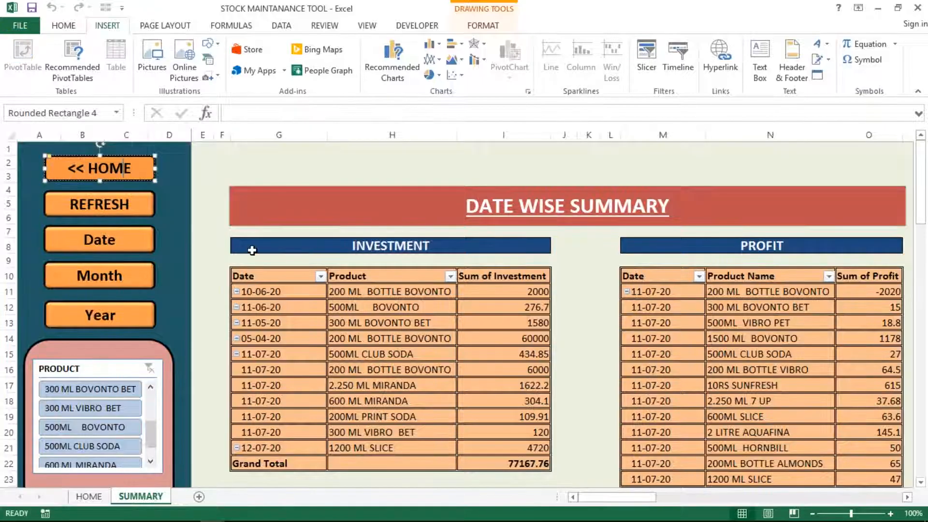
Step: Open the REFRESH button's assigned macro, RefreshPivotTables, in the VBA editor via Assign Macro > Edit
{"action": "left_click", "coordinate": [201, 231]}
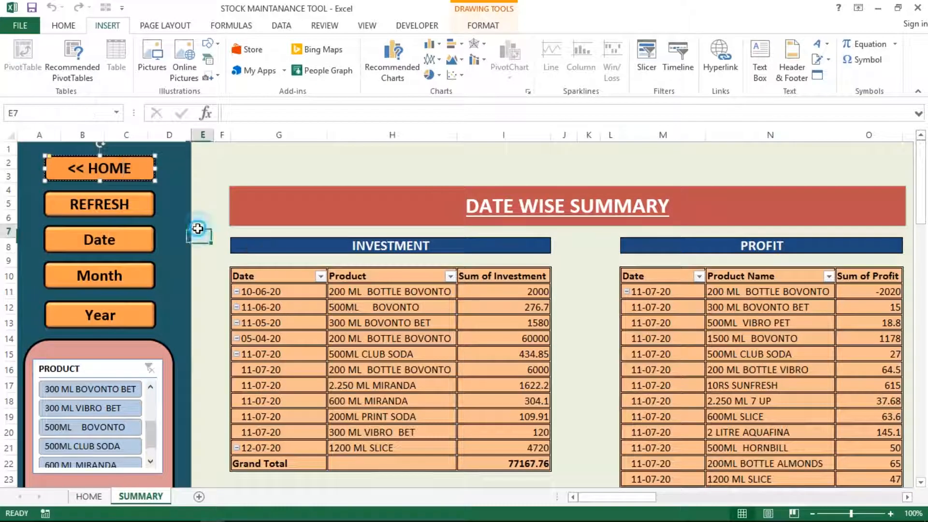
{"action": "right_click", "coordinate": [121, 211]}
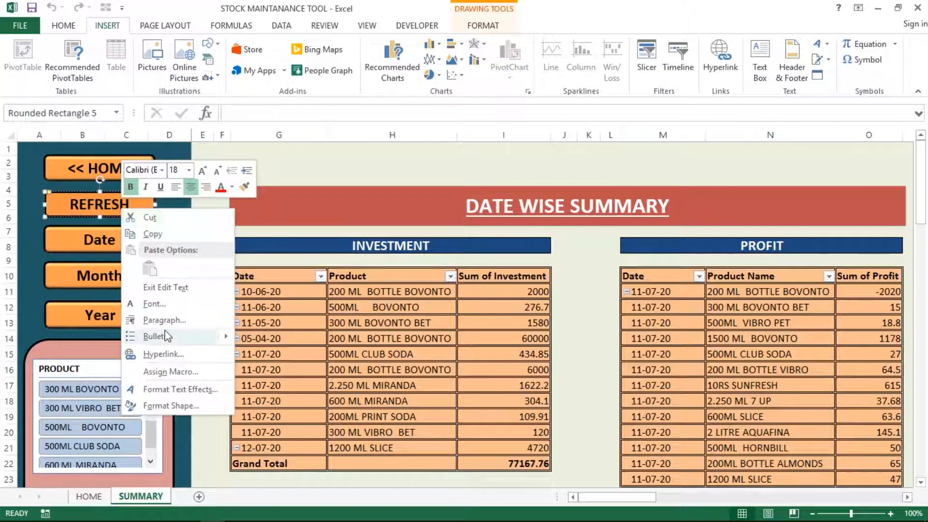
{"action": "left_click", "coordinate": [170, 371]}
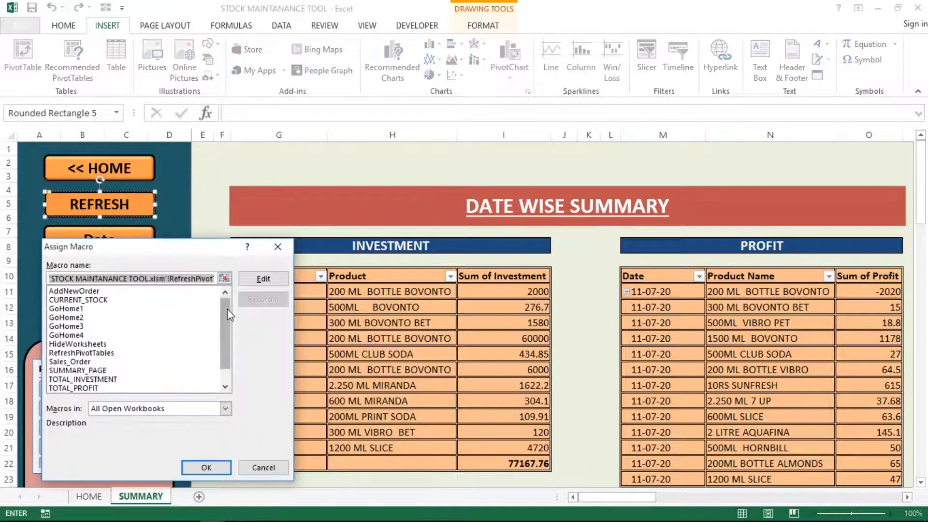
{"action": "left_click", "coordinate": [264, 279]}
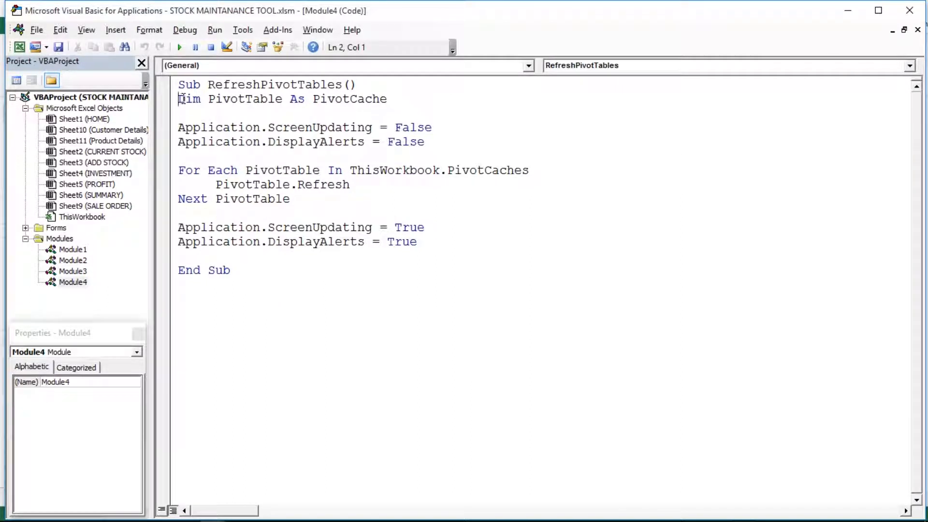
Step: Highlight the macro body and its loop that refreshes every pivot cache
{"action": "left_click_drag", "start_coordinate": [185, 98], "coordinate": [434, 248]}
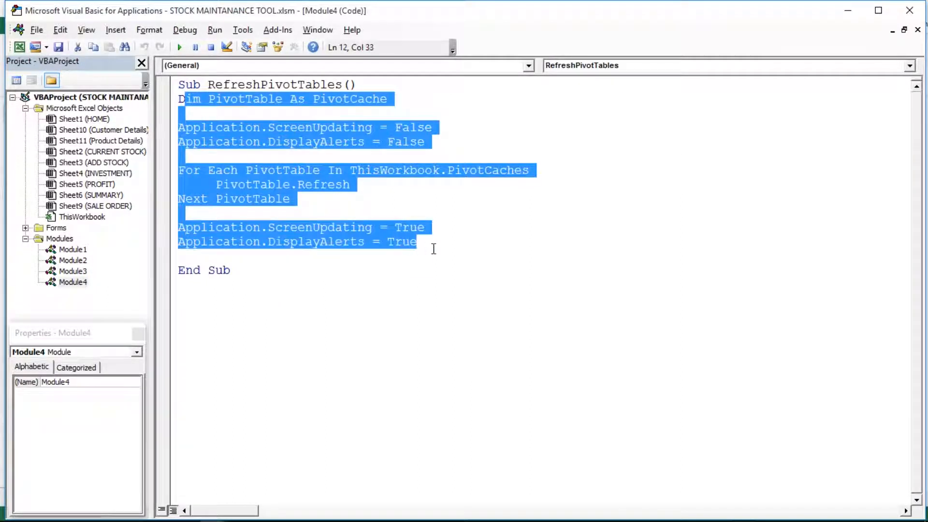
{"action": "left_click", "coordinate": [434, 248]}
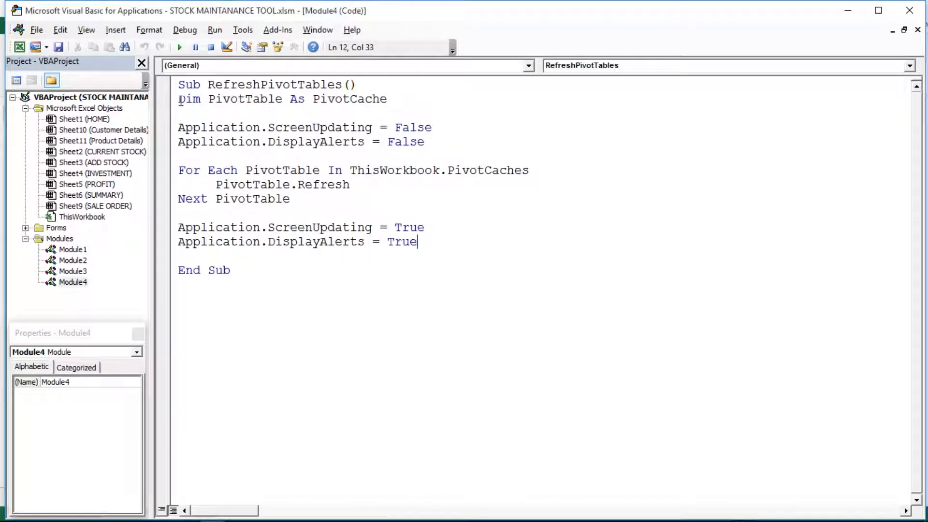
{"action": "left_click_drag", "start_coordinate": [179, 99], "coordinate": [456, 250]}
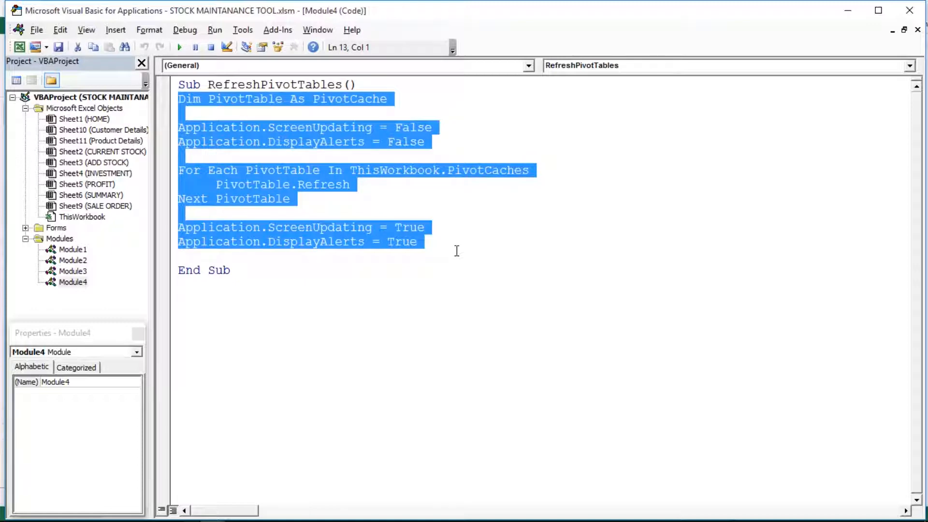
{"action": "left_click", "coordinate": [387, 220]}
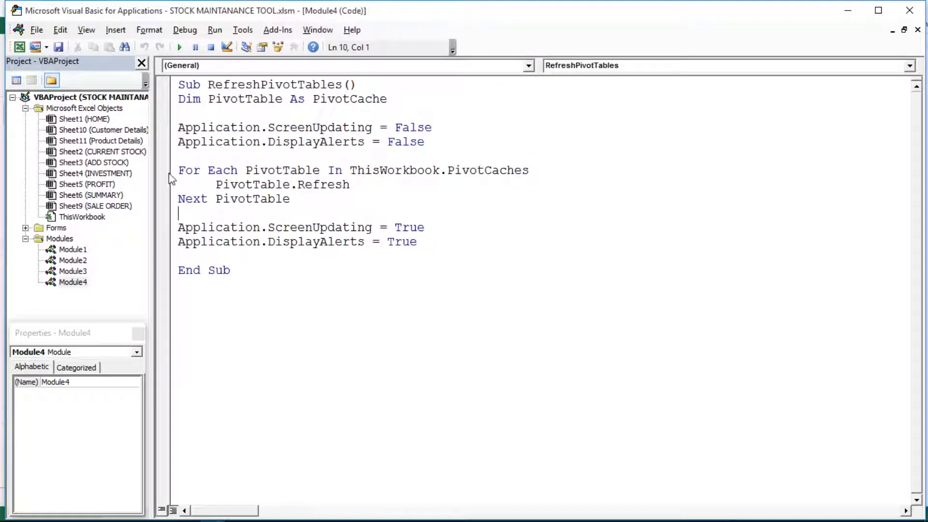
{"action": "left_click_drag", "start_coordinate": [177, 171], "coordinate": [349, 199]}
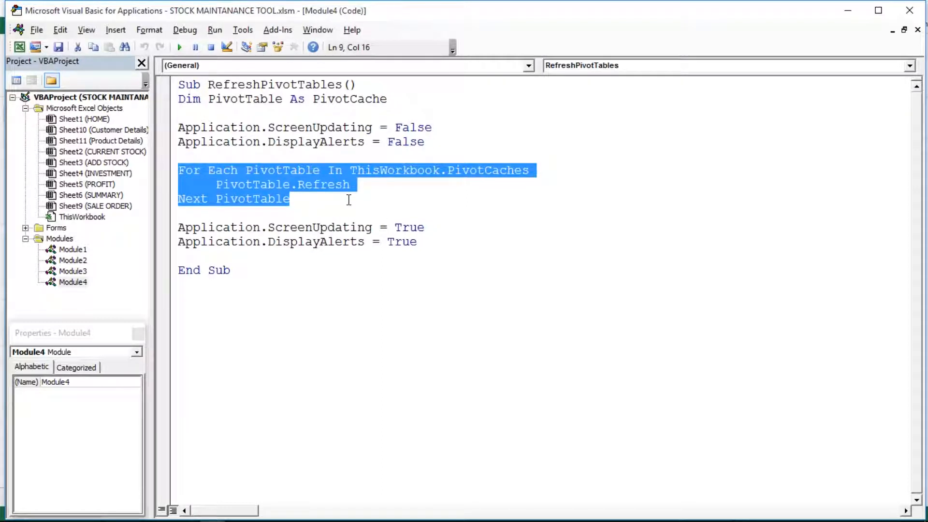
{"action": "left_click", "coordinate": [275, 227]}
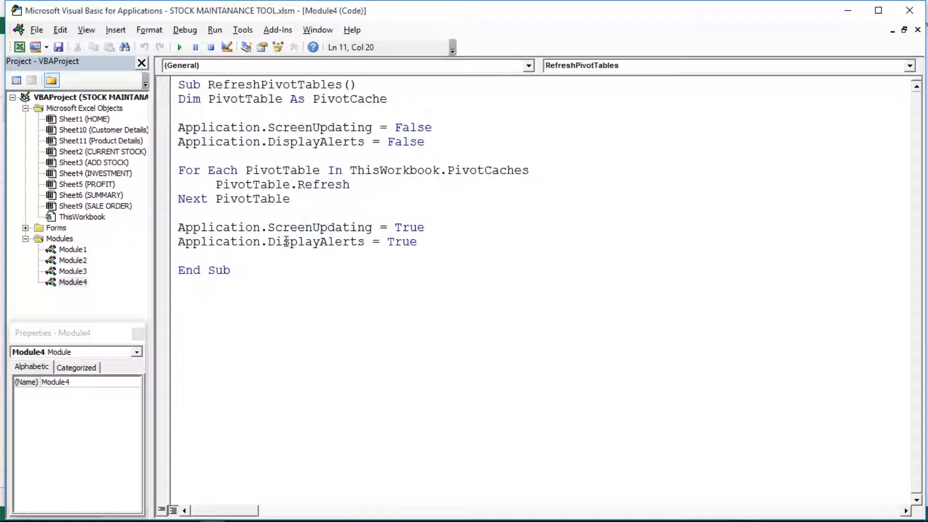
{"action": "left_click", "coordinate": [283, 241]}
Step: Return from the VBA editor to the SUMMARY sheet and use << HOME to reach the menu
{"action": "left_click", "coordinate": [19, 46]}
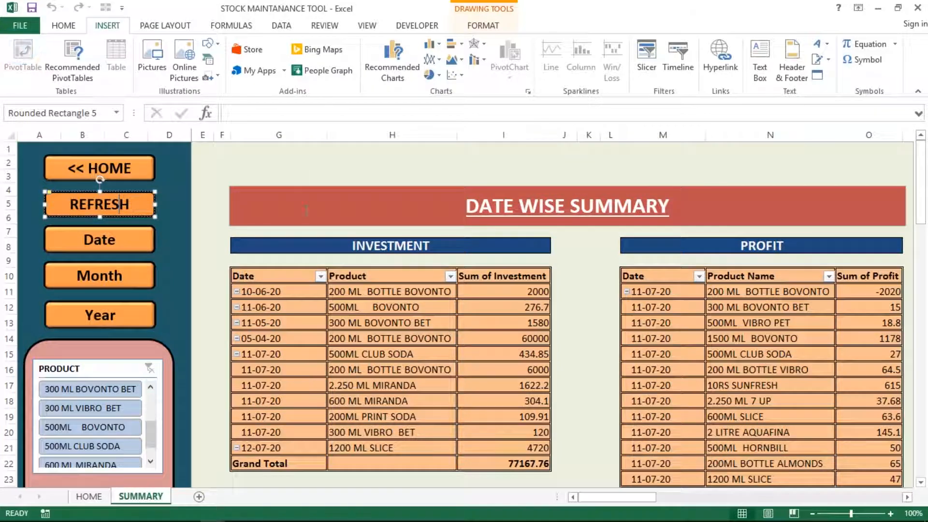
{"action": "left_click", "coordinate": [181, 230]}
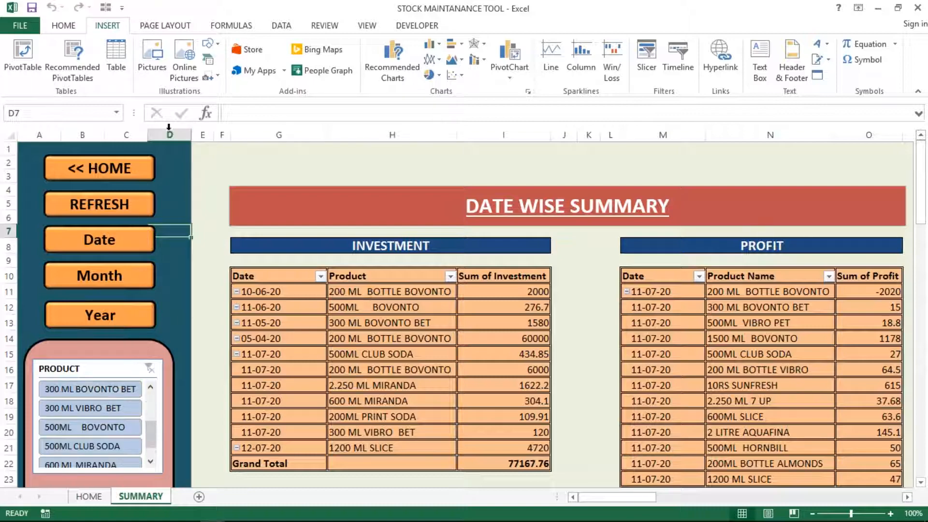
{"action": "left_click", "coordinate": [89, 175]}
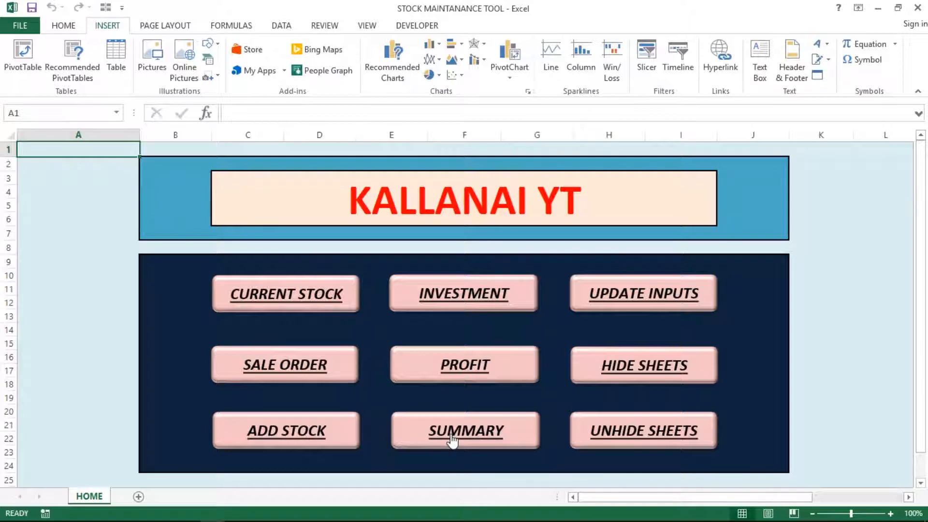
{"action": "right_click", "coordinate": [452, 440]}
{"action": "left_click", "coordinate": [499, 390]}
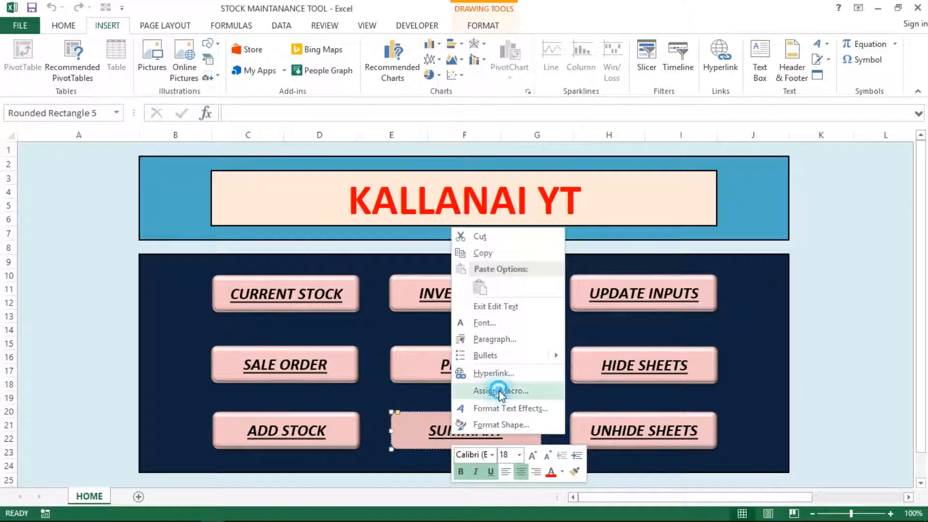
{"action": "left_click", "coordinate": [594, 302]}
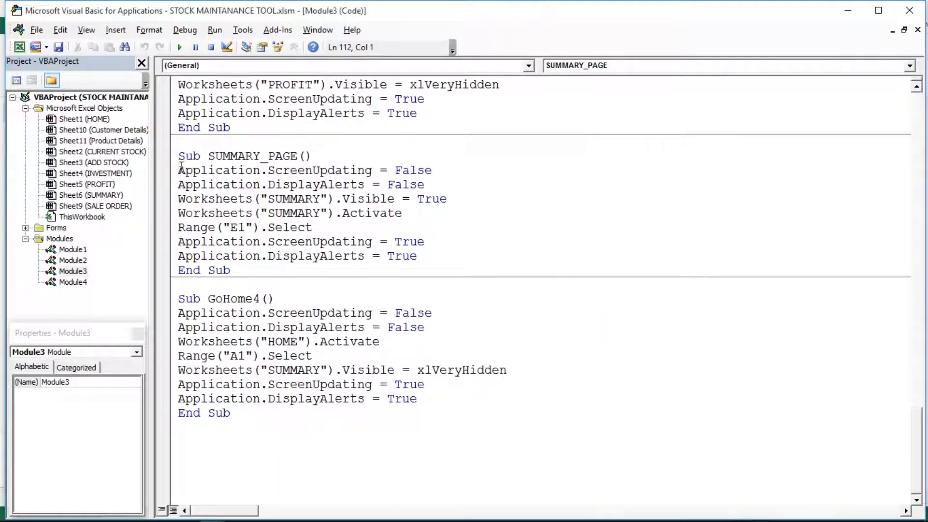
{"action": "left_click_drag", "start_coordinate": [180, 169], "coordinate": [416, 261]}
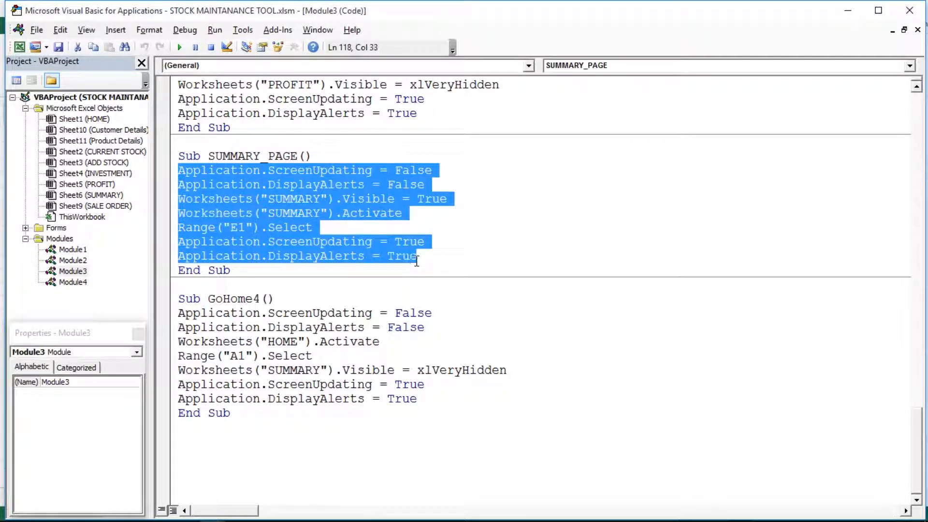
{"action": "double_click", "coordinate": [295, 199]}
{"action": "left_click_drag", "start_coordinate": [448, 199], "coordinate": [377, 215]}
{"action": "left_click", "coordinate": [403, 215]}
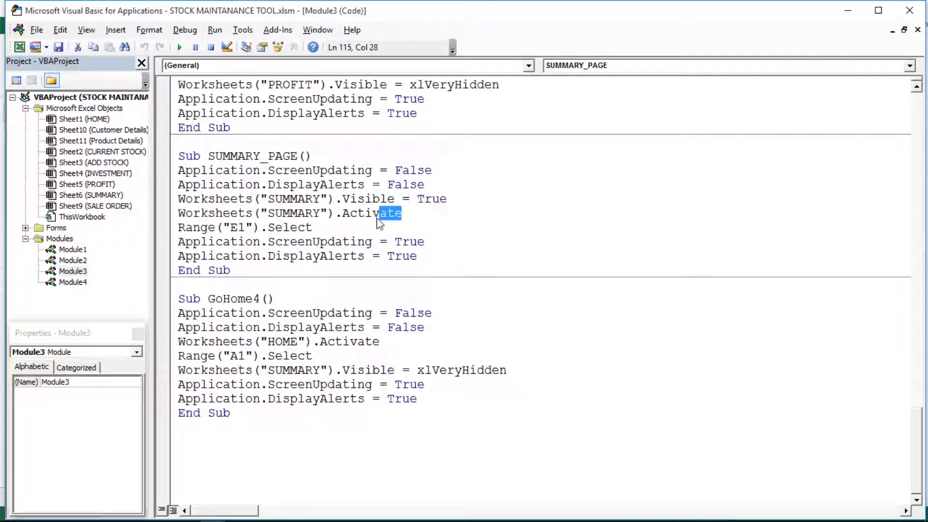
{"action": "left_click_drag", "start_coordinate": [313, 227], "coordinate": [437, 257]}
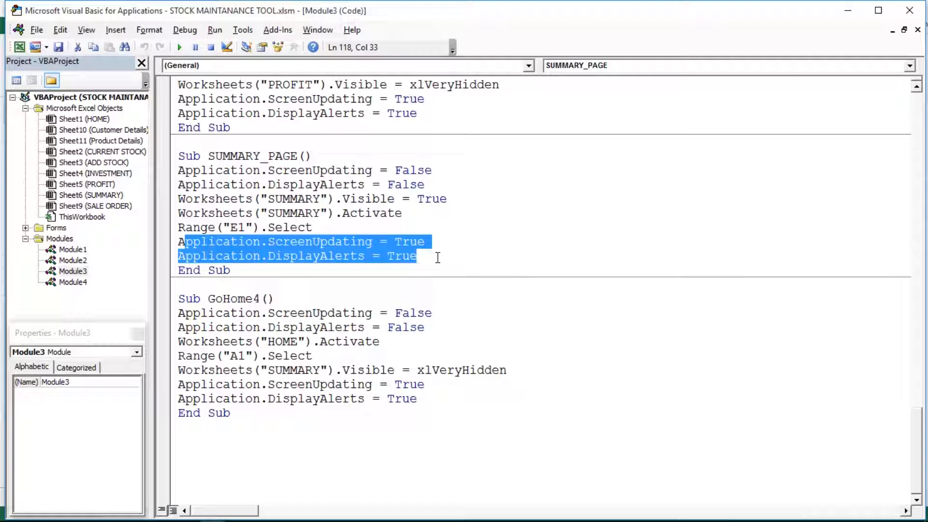
{"action": "left_click", "coordinate": [420, 241]}
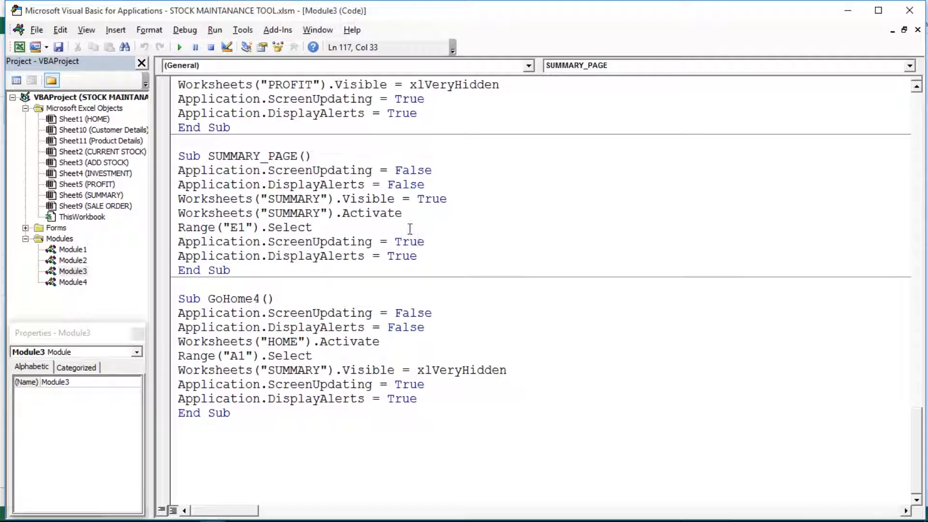
{"action": "left_click", "coordinate": [19, 47]}
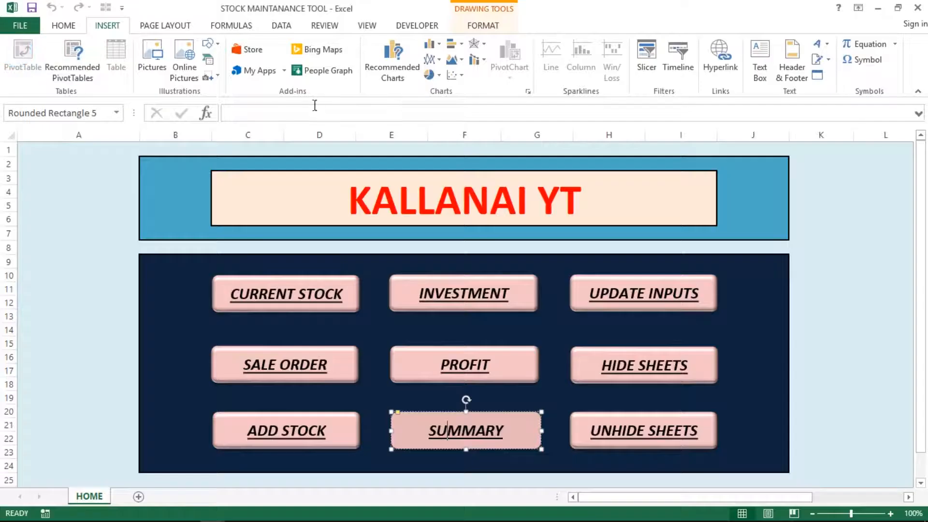
Step: Open the SUMMARY sheet from the HOME menu and click a cell in row 1
{"action": "left_click", "coordinate": [391, 399]}
{"action": "left_click", "coordinate": [435, 432]}
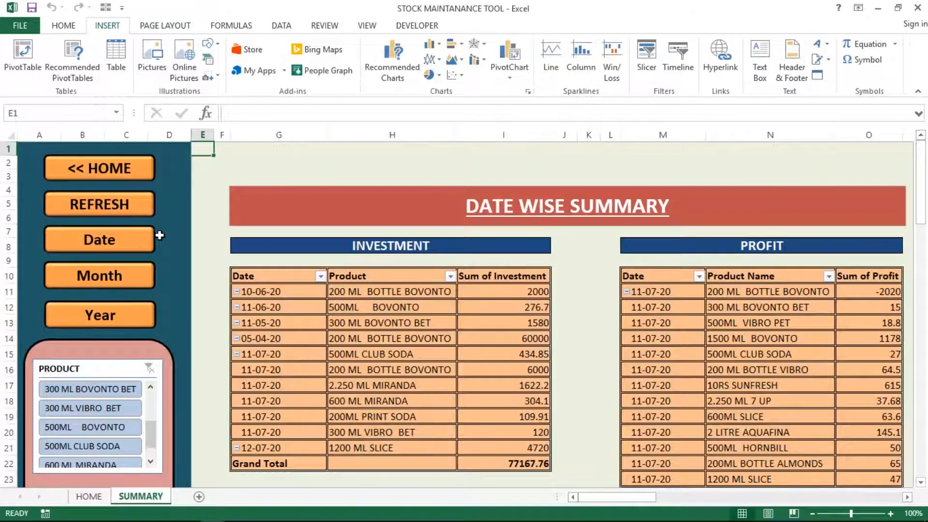
{"action": "left_click", "coordinate": [175, 234]}
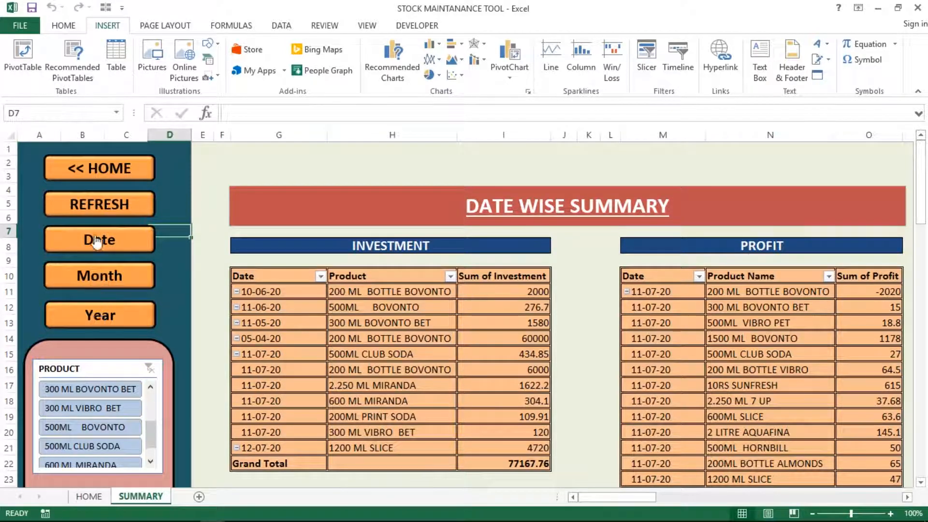
{"action": "left_click", "coordinate": [243, 165]}
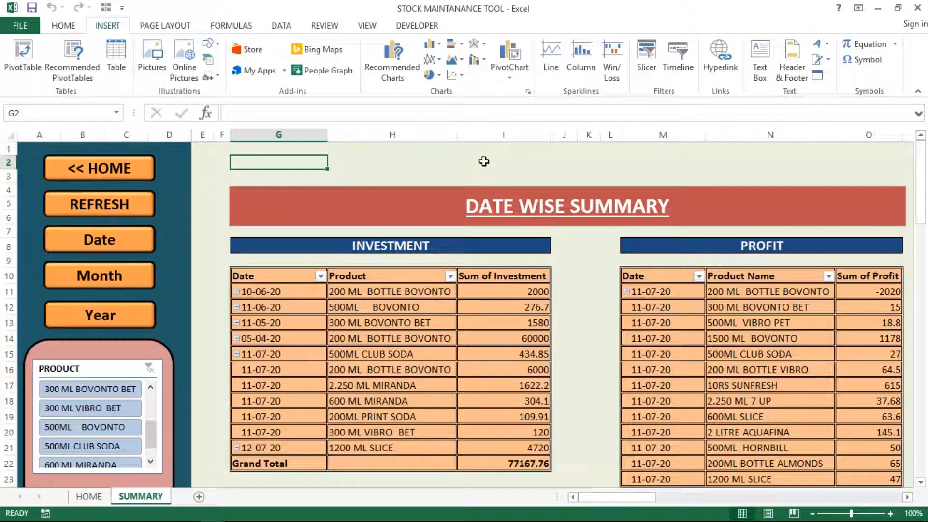
{"action": "left_click", "coordinate": [565, 144]}
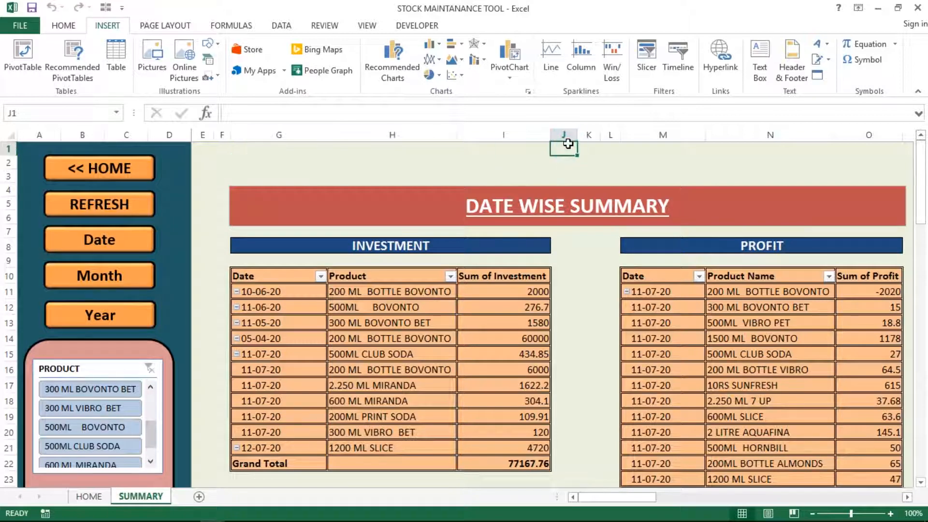
Step: Move along row 1 to BB1 with Ctrl+arrows and extend the selection to BN1
{"action": "key", "text": "Right"}
{"action": "key", "text": "Right"}
{"action": "key", "text": "Right"}
{"action": "key", "text": "Right"}
{"action": "key", "text": "Right"}
{"action": "key", "text": "Right"}
{"action": "key", "text": "Right"}
{"action": "key", "text": "Right"}
{"action": "key", "text": "Right"}
{"action": "key", "text": "Right"}
{"action": "key", "text": "Right"}
{"action": "key", "text": "Right"}
{"action": "key", "text": "Right"}
{"action": "key", "text": "Right"}
{"action": "key", "text": "Right"}
{"action": "key", "text": "Right"}
{"action": "key", "text": "Right"}
{"action": "key", "text": "Right"}
{"action": "key", "text": "Right"}
{"action": "key", "text": "Right"}
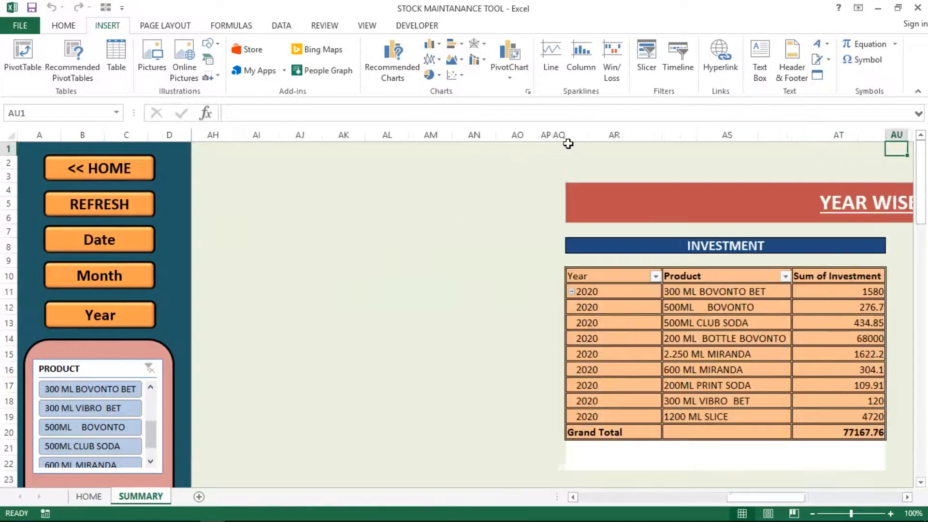
{"action": "key", "text": "Right"}
{"action": "key", "text": "Right"}
{"action": "key", "text": "Right"}
{"action": "key", "text": "Right"}
{"action": "key", "text": "Right"}
{"action": "key", "text": "Right"}
{"action": "key", "text": "Right"}
{"action": "key", "text": "Right"}
{"action": "key", "text": "Right"}
{"action": "key", "text": "Right"}
{"action": "key", "text": "Right"}
{"action": "key", "text": "Right"}
{"action": "key", "text": "Right"}
{"action": "key", "text": "Right"}
{"action": "key", "text": "Right"}
{"action": "key", "text": "Right"}
{"action": "key", "text": "Right"}
{"action": "key", "text": "Right"}
{"action": "key", "text": "Right"}
{"action": "key", "text": "Right"}
{"action": "key", "text": "Left"}
{"action": "key", "text": "Left"}
{"action": "key", "text": "Left"}
{"action": "key", "text": "Left"}
{"action": "key", "text": "Left"}
{"action": "key", "text": "Left"}
{"action": "key", "text": "Left"}
{"action": "key", "text": "Left"}
{"action": "key", "text": "Left"}
{"action": "key", "text": "Left"}
{"action": "key", "text": "Left"}
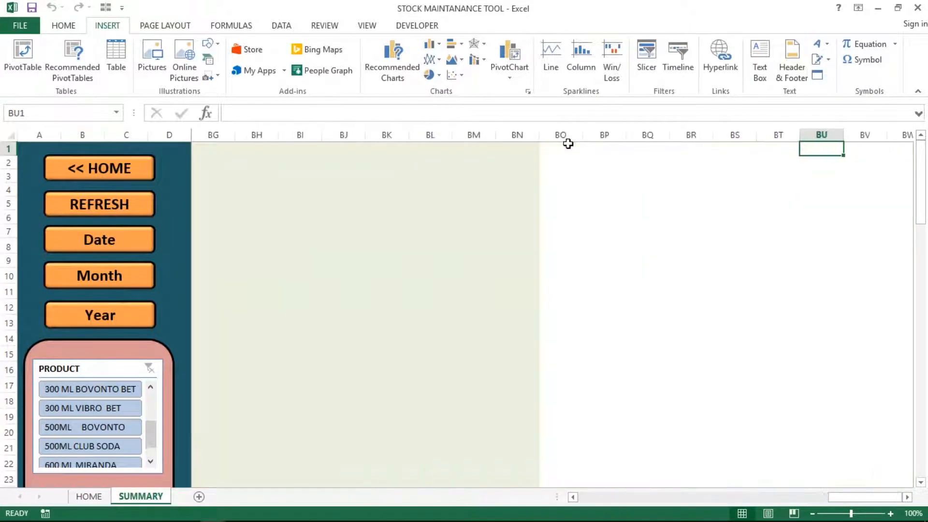
{"action": "key", "text": "Left"}
{"action": "key", "text": "Left"}
{"action": "key", "text": "Left"}
{"action": "key", "text": "Left"}
{"action": "key", "text": "Left"}
{"action": "key", "text": "Left"}
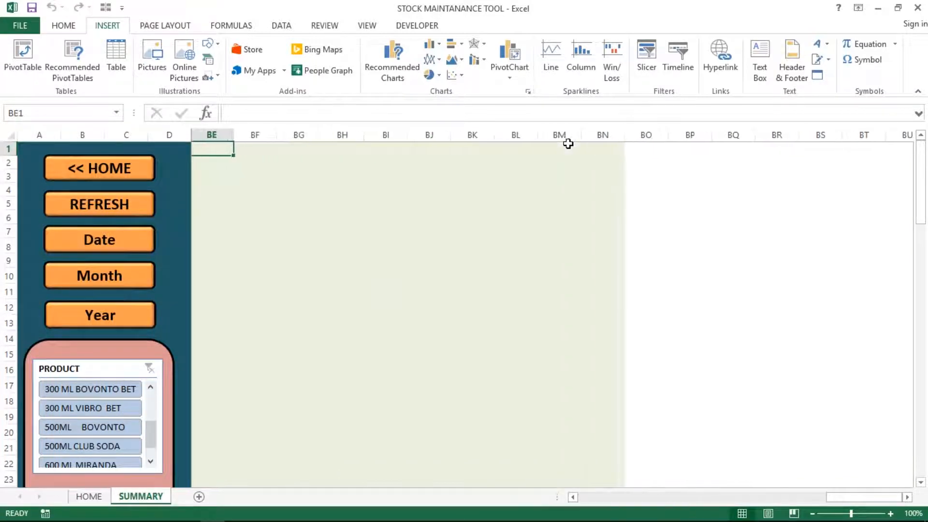
{"action": "key", "text": "Left"}
{"action": "key", "text": "Left"}
{"action": "key", "text": "Left"}
{"action": "key", "text": "Left"}
{"action": "key", "text": "Left"}
{"action": "key", "text": "Left"}
{"action": "key", "text": "Left"}
{"action": "key", "text": "Right"}
{"action": "key", "text": "Right"}
{"action": "key", "text": "Right"}
{"action": "key", "text": "Right"}
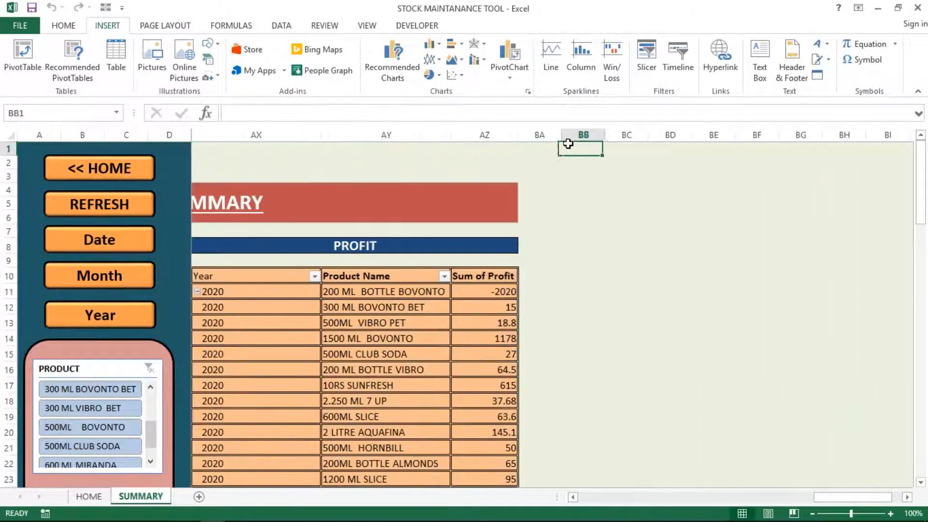
{"action": "key", "text": "Right"}
{"action": "key", "text": "Right"}
{"action": "key", "text": "Left"}
{"action": "key", "text": "Left"}
{"action": "key", "text": "shift+Right"}
{"action": "key", "text": "shift+Right"}
{"action": "key", "text": "shift+Right"}
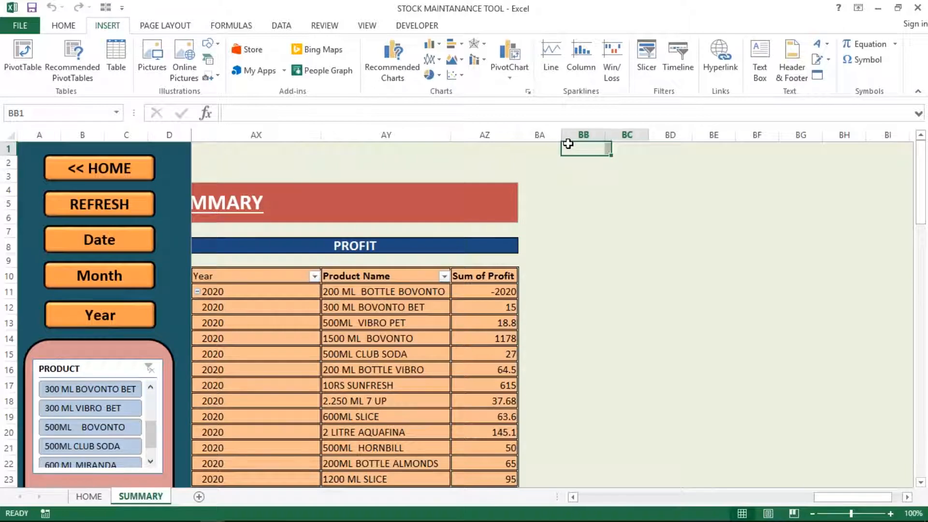
{"action": "key", "text": "shift+Right"}
{"action": "key", "text": "shift+Right"}
{"action": "key", "text": "shift+Right"}
{"action": "key", "text": "shift+Right"}
{"action": "key", "text": "shift+Right"}
{"action": "key", "text": "shift+Right"}
{"action": "key", "text": "shift+Right"}
{"action": "key", "text": "shift+Right"}
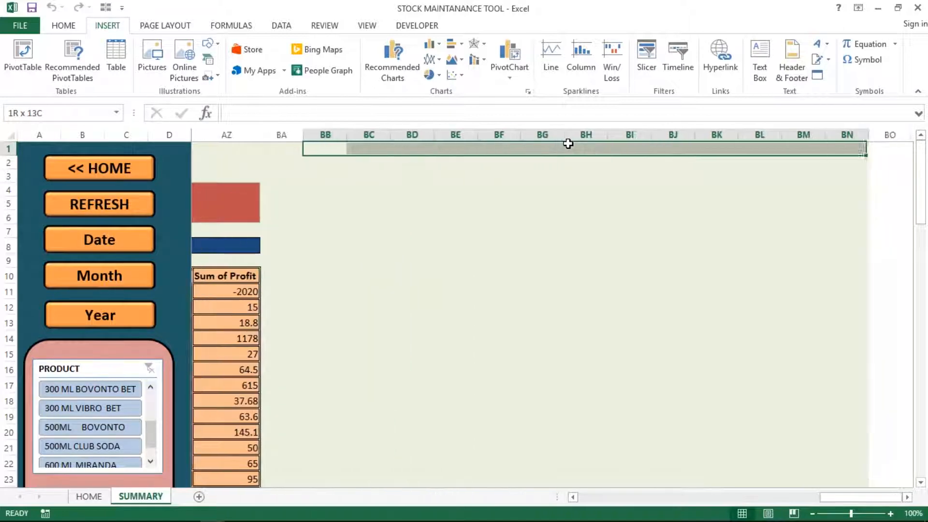
{"action": "key", "text": "shift+Right"}
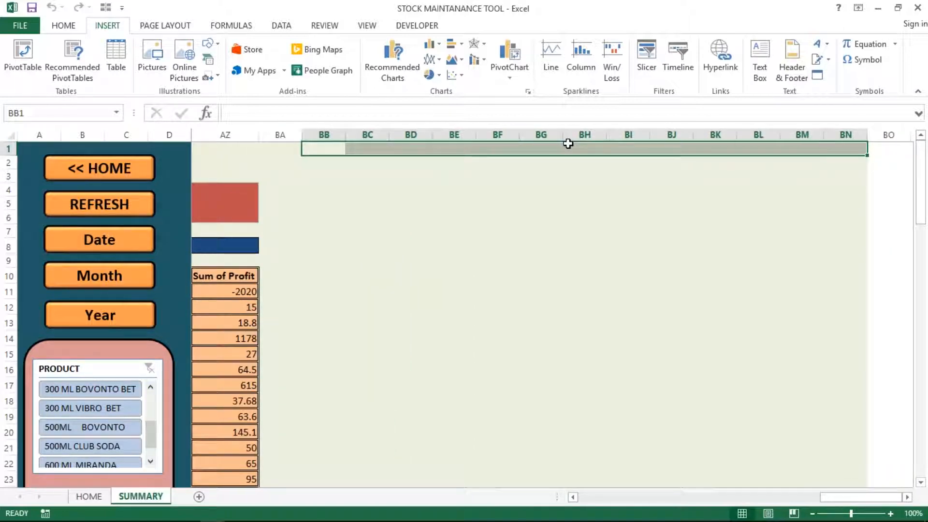
Step: Name the selected cells NameRange in the Name Box
{"action": "left_click", "coordinate": [33, 114]}
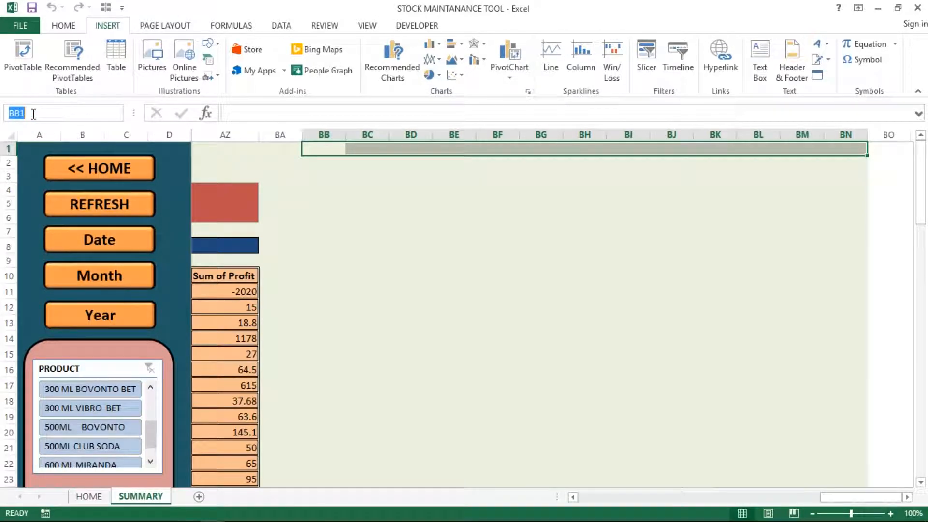
{"action": "type", "text": "NA"}
{"action": "key", "text": "BackSpace"}
{"action": "key", "text": "BackSpace"}
{"action": "type", "text": "meRange"}
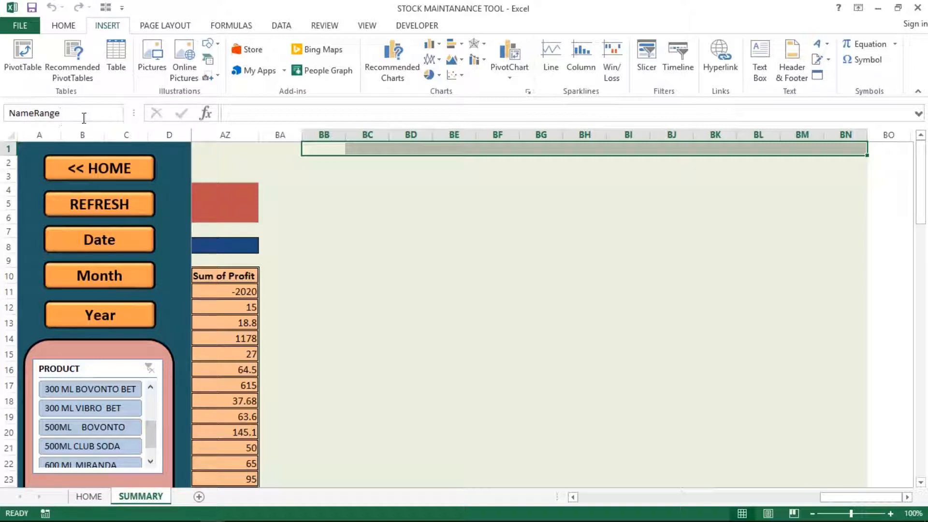
{"action": "key", "text": "Return"}
Step: Verify NameRange by picking it from the Name Box list, then return to row 1's start
{"action": "left_click", "coordinate": [335, 215]}
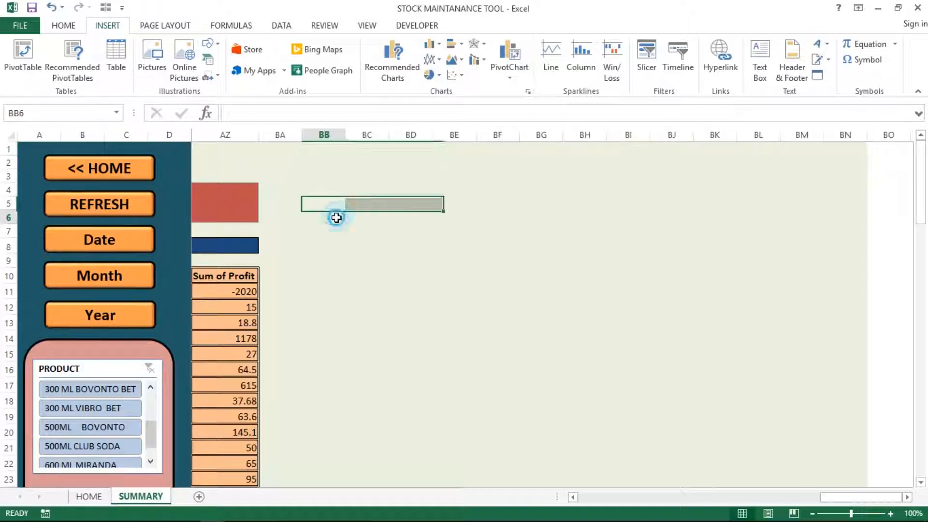
{"action": "left_click", "coordinate": [116, 113]}
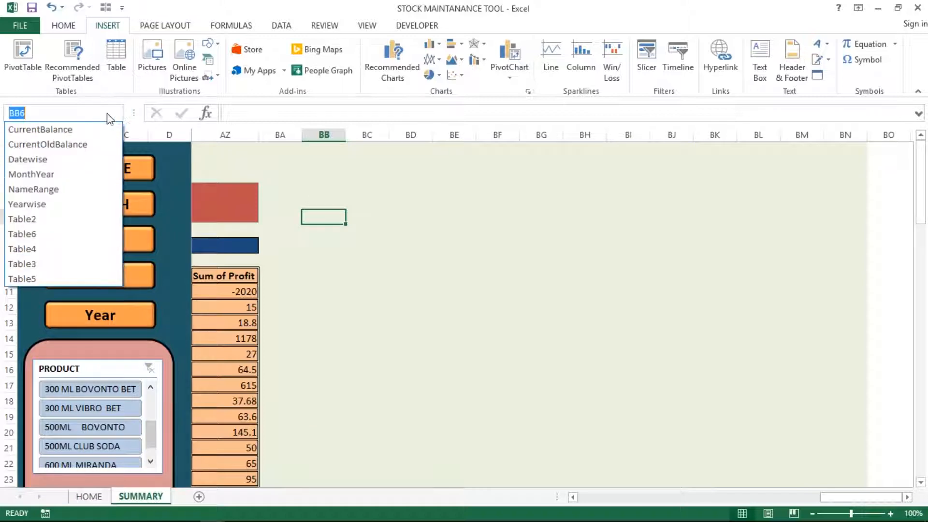
{"action": "left_click", "coordinate": [37, 192]}
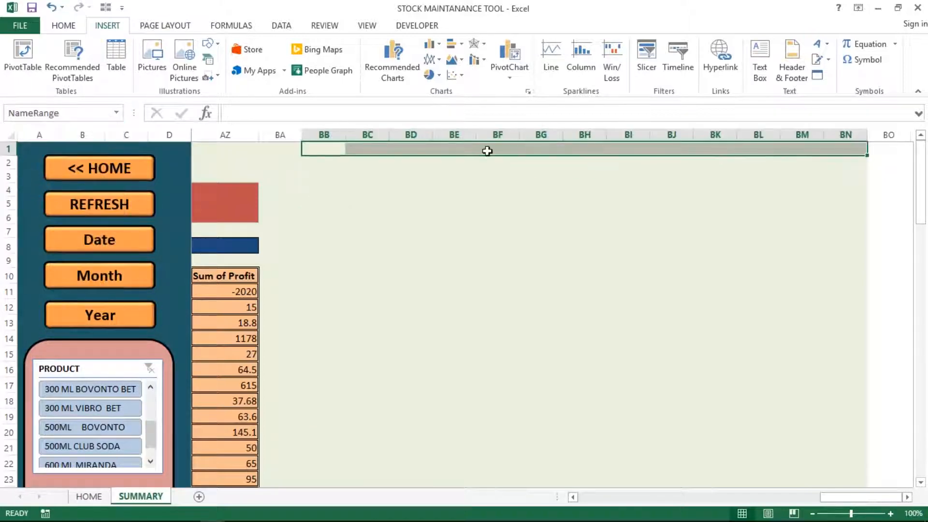
{"action": "left_click", "coordinate": [454, 175]}
{"action": "left_click", "coordinate": [376, 146]}
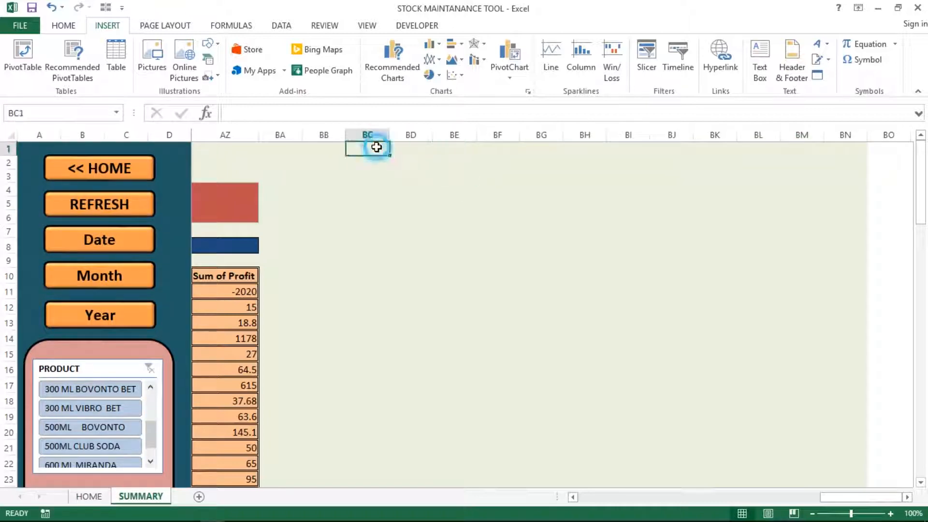
{"action": "left_click", "coordinate": [342, 158]}
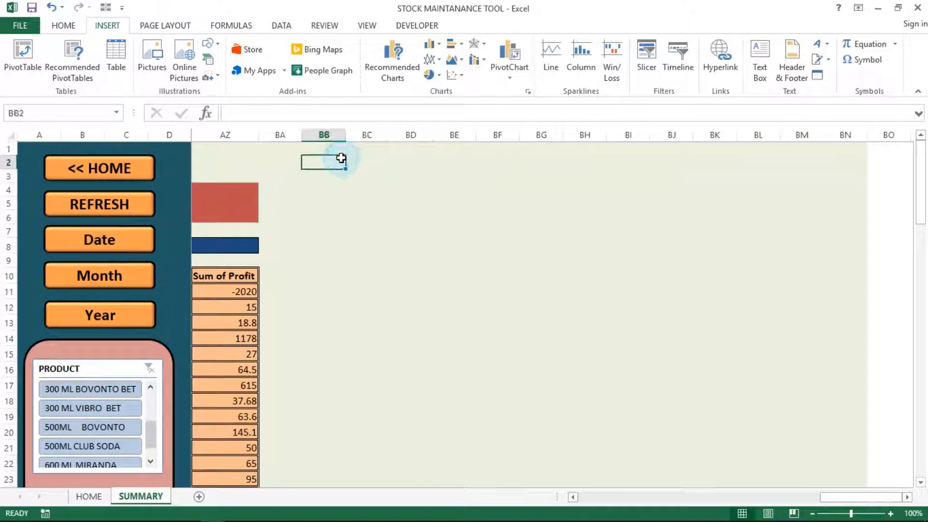
{"action": "left_click", "coordinate": [367, 147]}
{"action": "key", "text": "Left"}
{"action": "key", "text": "Left"}
{"action": "key", "text": "Left"}
{"action": "key", "text": "Left"}
{"action": "key", "text": "Left"}
{"action": "key", "text": "Left"}
{"action": "key", "text": "Left"}
{"action": "key", "text": "Left"}
{"action": "key", "text": "Left"}
{"action": "key", "text": "Left"}
{"action": "key", "text": "Left"}
{"action": "key", "text": "Left"}
{"action": "key", "text": "Left"}
{"action": "key", "text": "Left"}
{"action": "key", "text": "Left"}
{"action": "key", "text": "Left"}
{"action": "key", "text": "Left"}
{"action": "key", "text": "Left"}
{"action": "key", "text": "Left"}
{"action": "key", "text": "Left"}
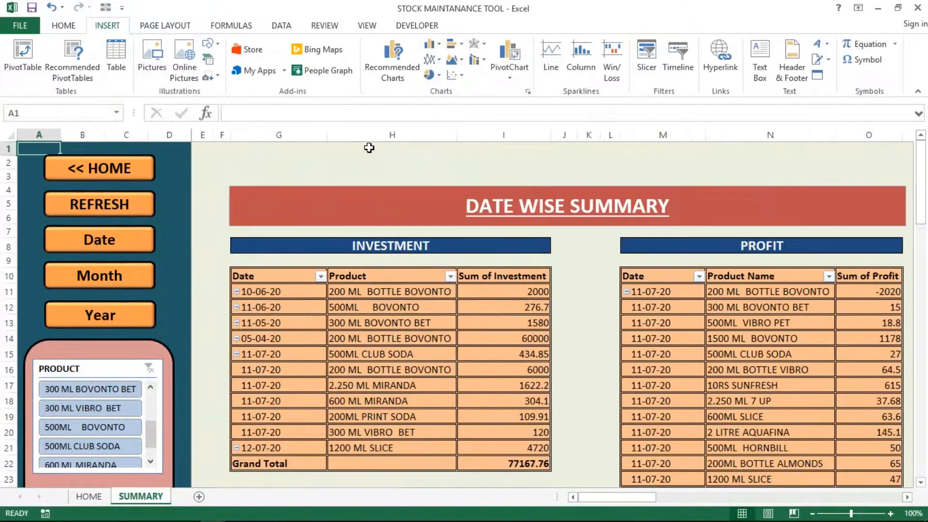
Step: Draw a rounded rectangle above the Date Wise Summary banner
{"action": "key", "text": "Right"}
{"action": "key", "text": "Right"}
{"action": "key", "text": "Right"}
{"action": "key", "text": "Right"}
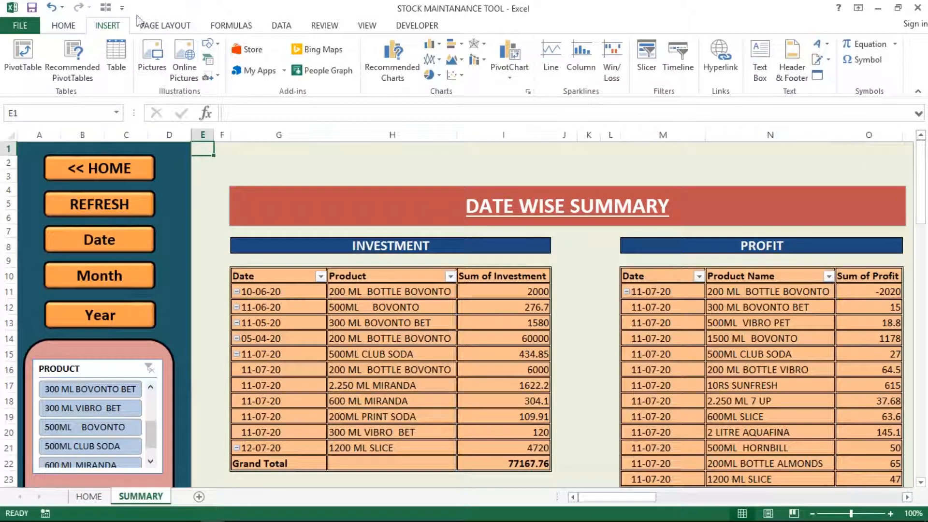
{"action": "left_click", "coordinate": [218, 43]}
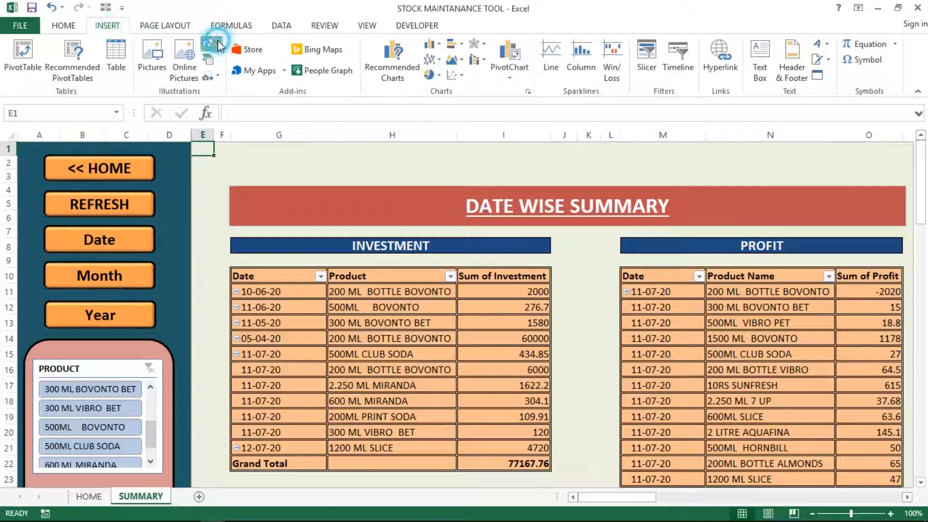
{"action": "left_click", "coordinate": [280, 76]}
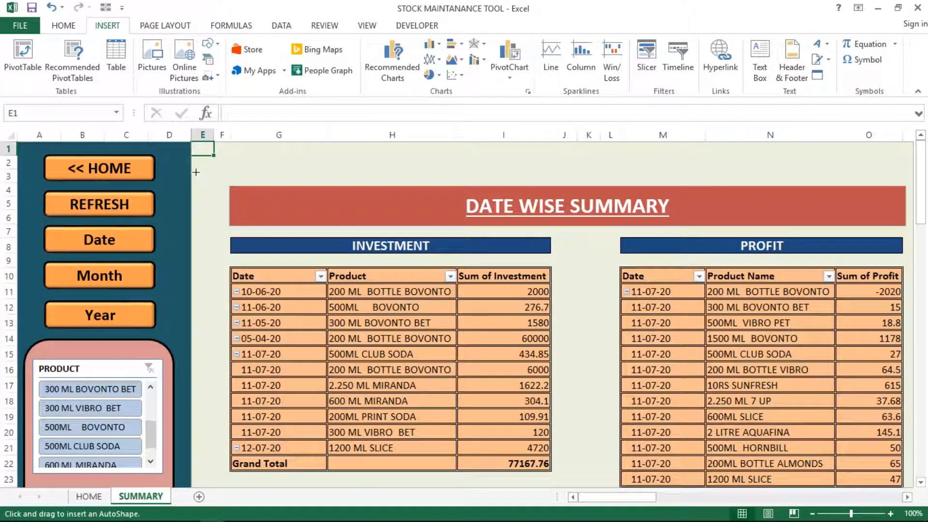
{"action": "mouse_move", "coordinate": [196, 172]}
{"action": "left_mouse_down"}
{"action": "mouse_move", "coordinate": [291, 188]}
{"action": "mouse_move", "coordinate": [289, 198]}
{"action": "left_mouse_up"}
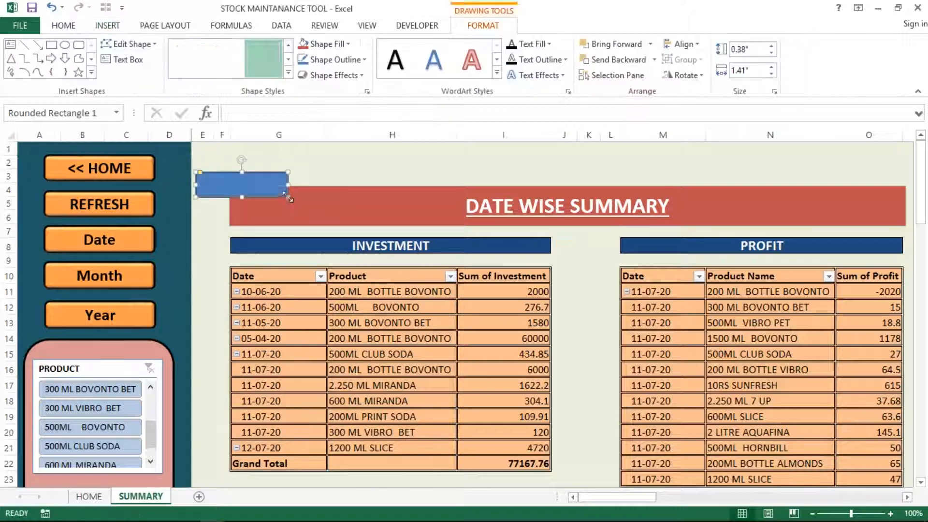
Step: Hyperlink the rectangle to NameRange under Place in This Document
{"action": "right_click", "coordinate": [239, 190]}
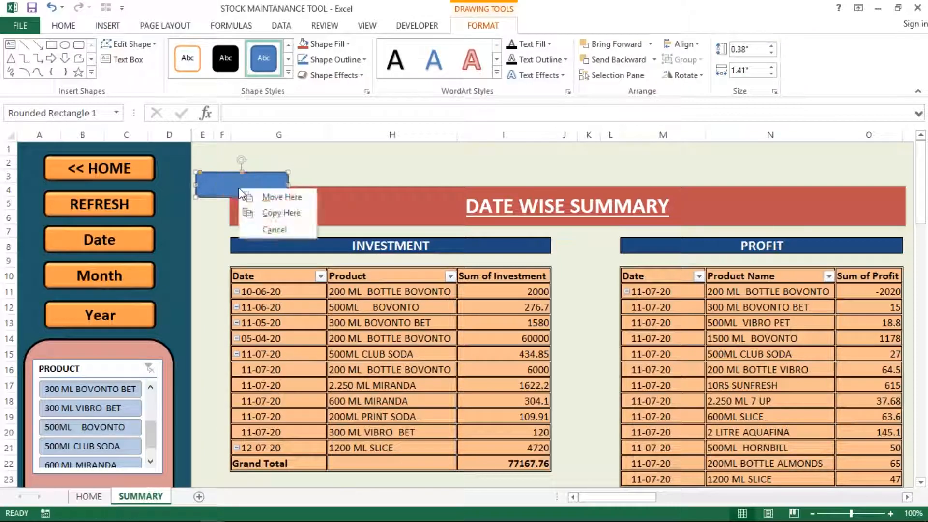
{"action": "right_click", "coordinate": [239, 190]}
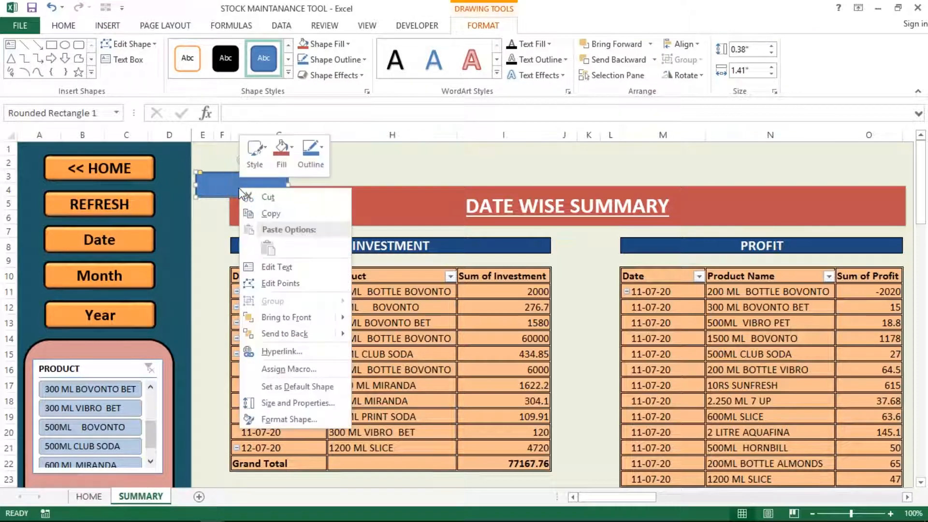
{"action": "left_click", "coordinate": [282, 353]}
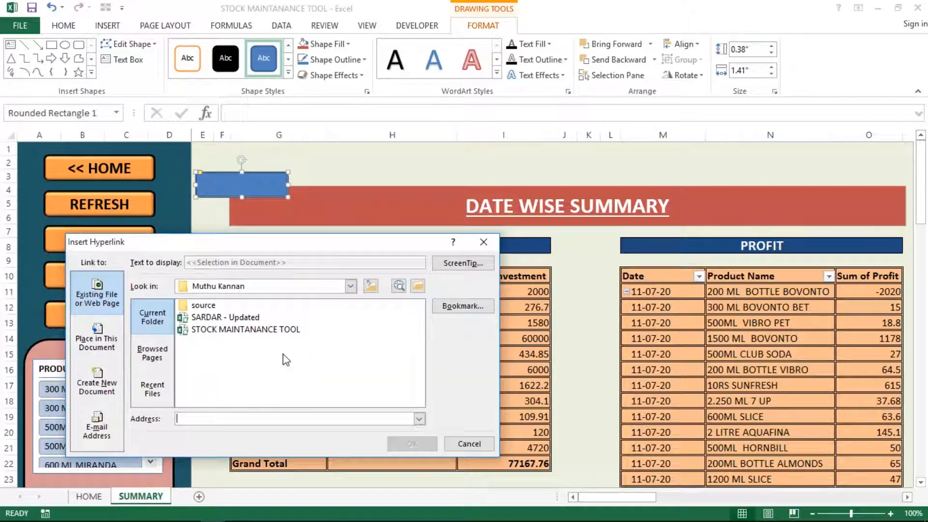
{"action": "left_click", "coordinate": [98, 339]}
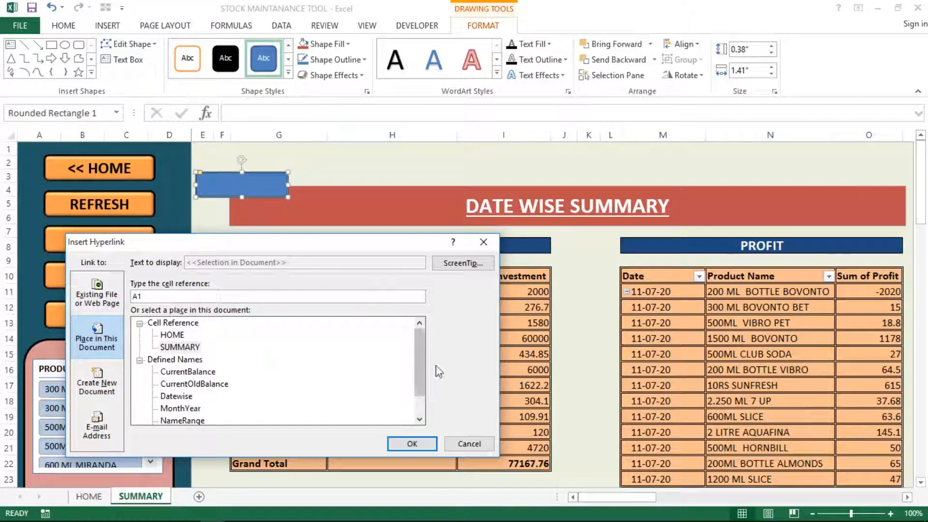
{"action": "left_click_drag", "start_coordinate": [419, 360], "coordinate": [419, 374]}
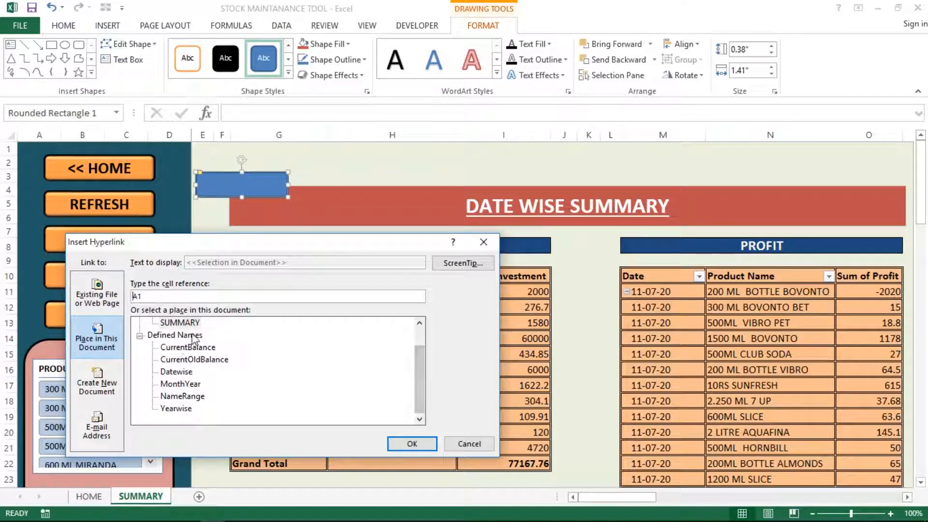
{"action": "left_click", "coordinate": [169, 398]}
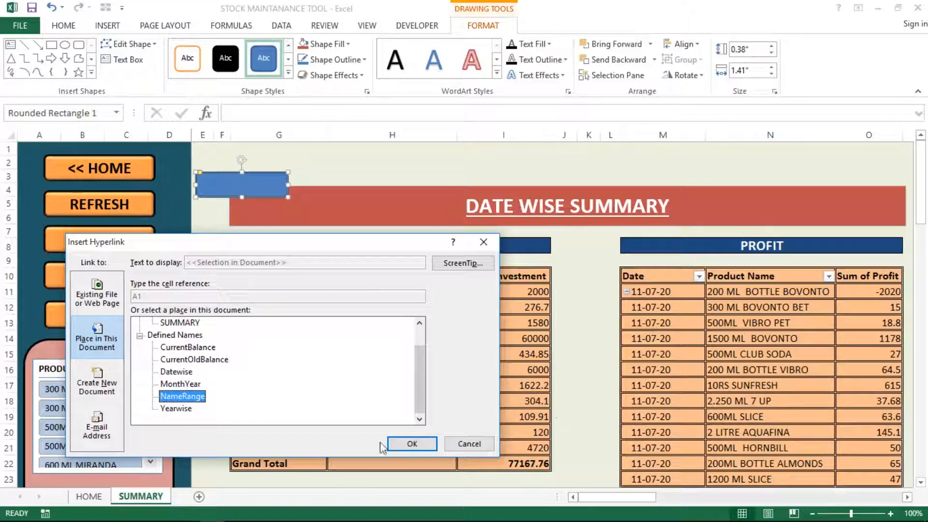
{"action": "left_click", "coordinate": [411, 445]}
{"action": "left_click", "coordinate": [208, 215]}
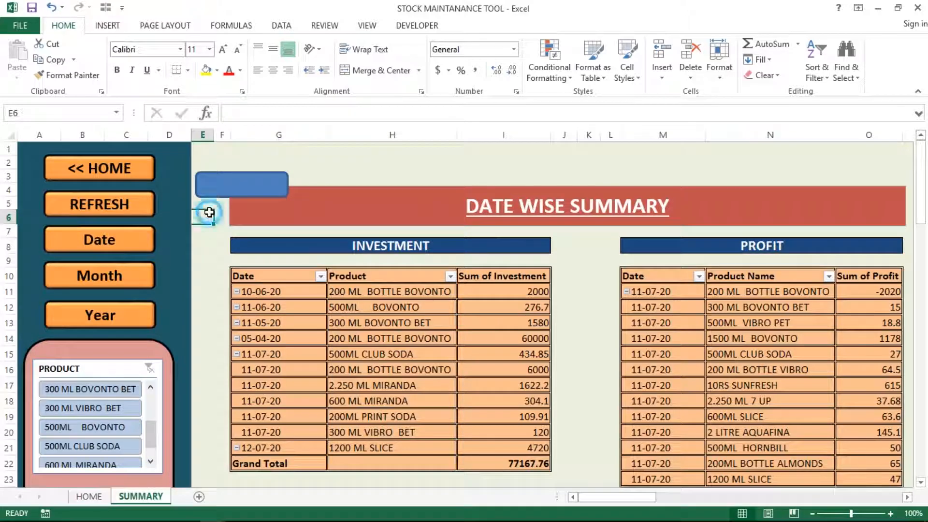
Step: Test the rectangle's jump to NameRange, then delete the stray blue rectangle
{"action": "left_click", "coordinate": [228, 186]}
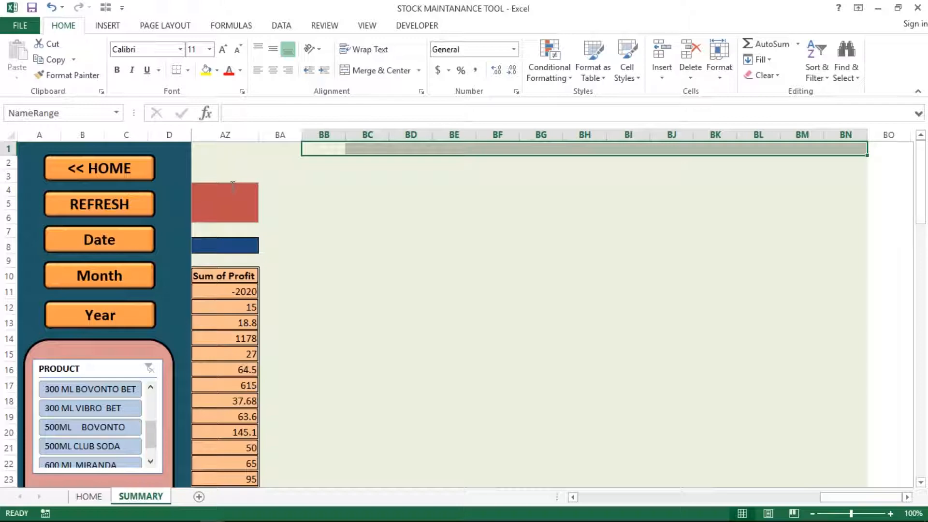
{"action": "left_click", "coordinate": [346, 204]}
{"action": "left_click", "coordinate": [318, 177]}
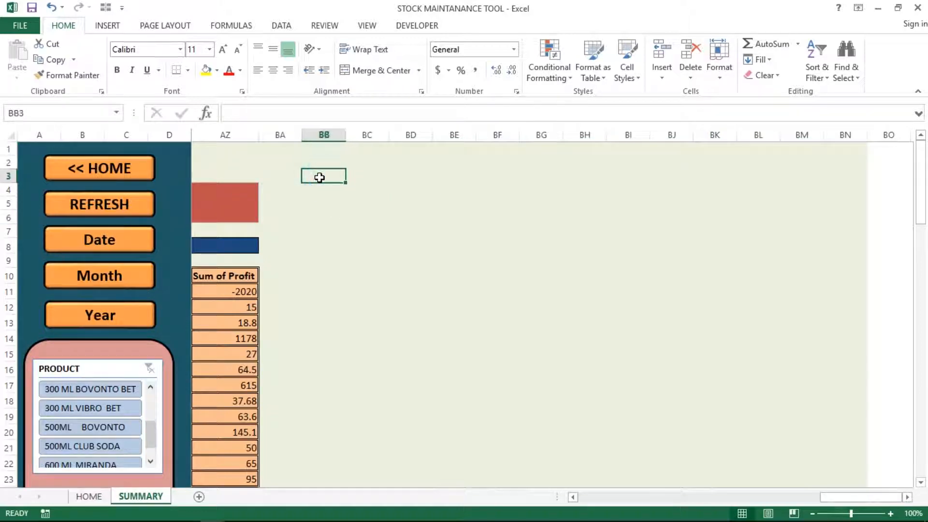
{"action": "key", "text": "Home"}
{"action": "key", "text": "Right"}
{"action": "key", "text": "Right"}
{"action": "key", "text": "Right"}
{"action": "key", "text": "Right"}
{"action": "key", "text": "Right"}
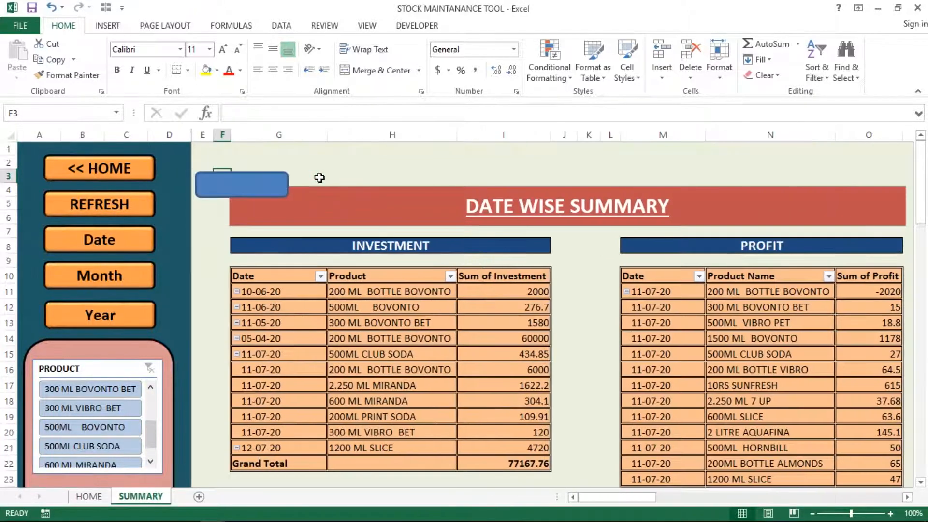
{"action": "right_click", "coordinate": [252, 186]}
{"action": "key", "text": "Escape"}
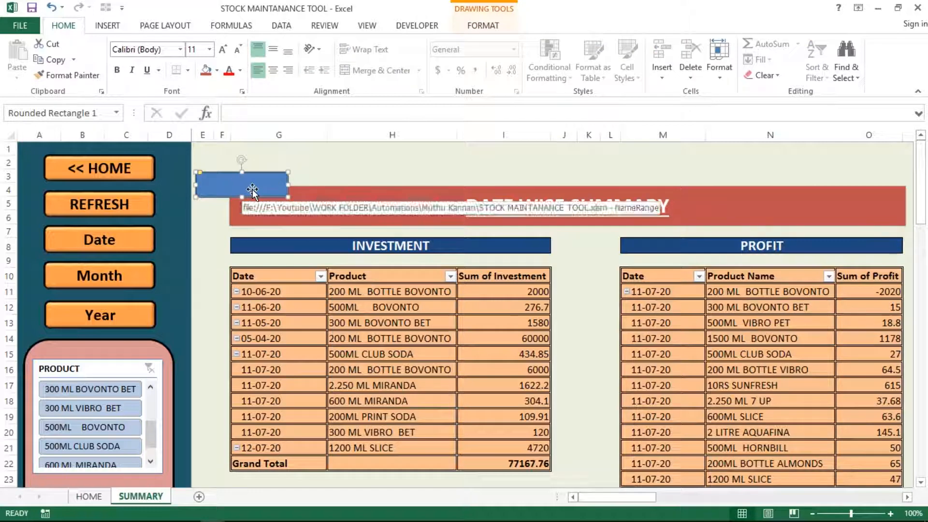
{"action": "key", "text": "Delete"}
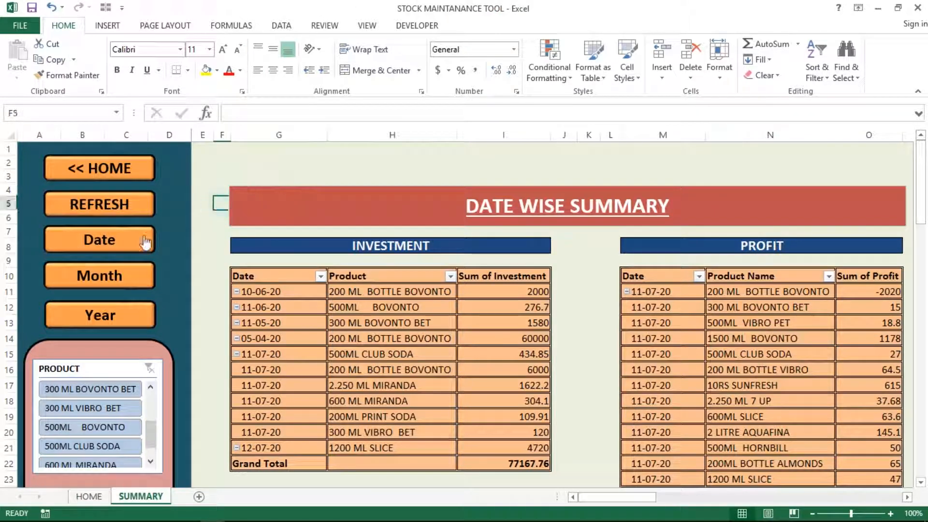
Step: Test the Date, Month and Year buttons, ending back on the Date Wise Summary
{"action": "left_click", "coordinate": [117, 245]}
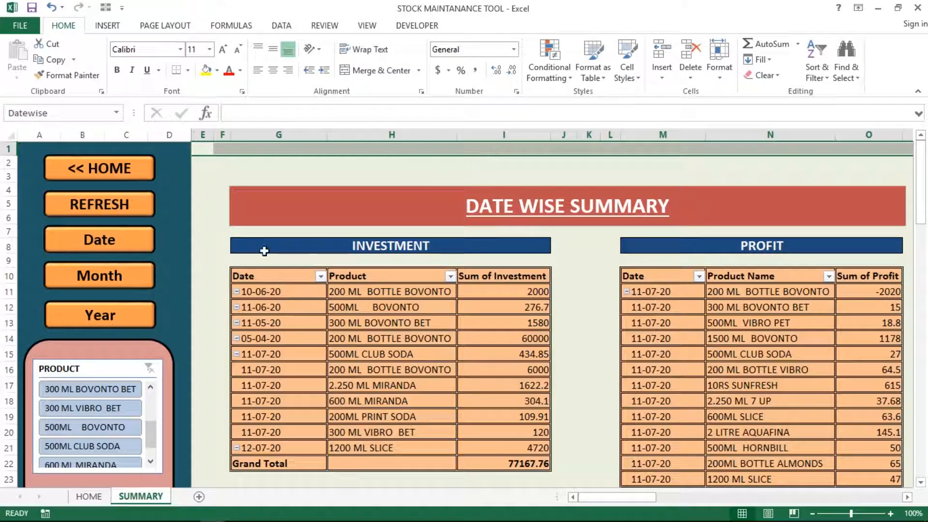
{"action": "left_click", "coordinate": [115, 283]}
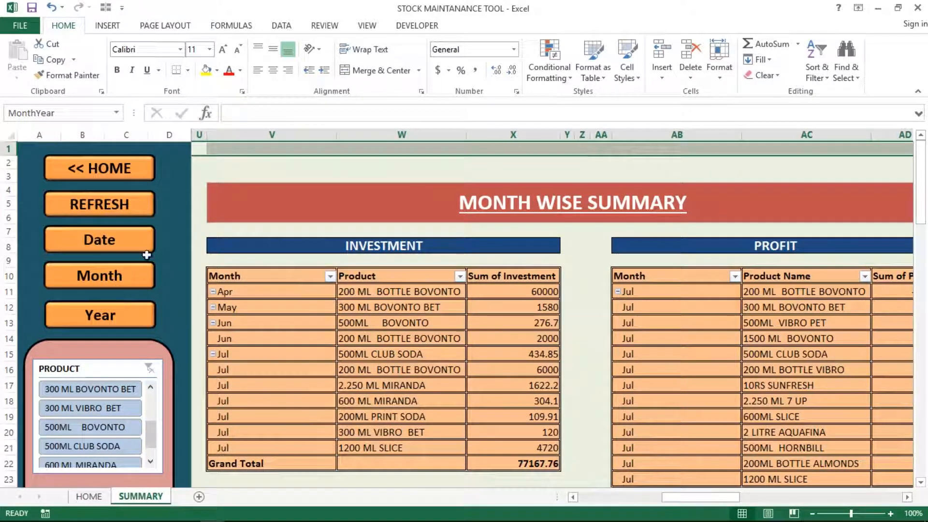
{"action": "left_click", "coordinate": [115, 321]}
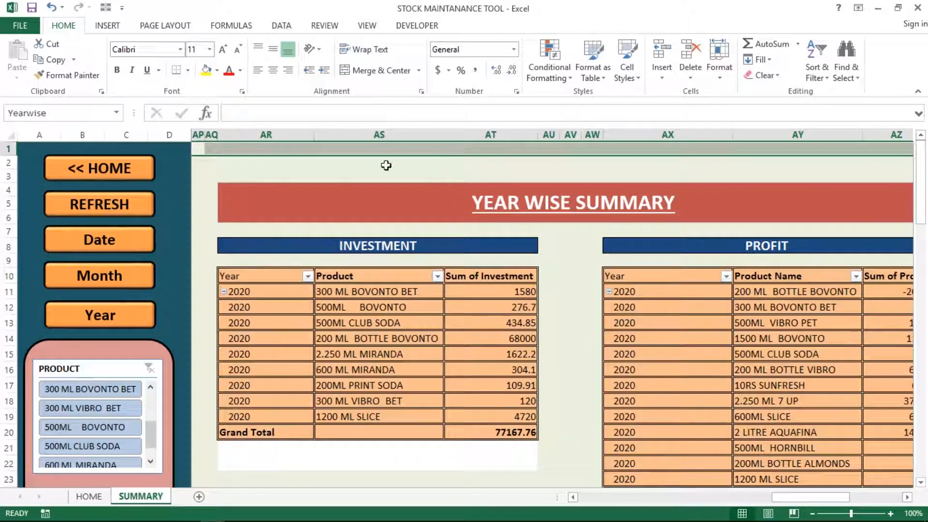
{"action": "left_click", "coordinate": [155, 220]}
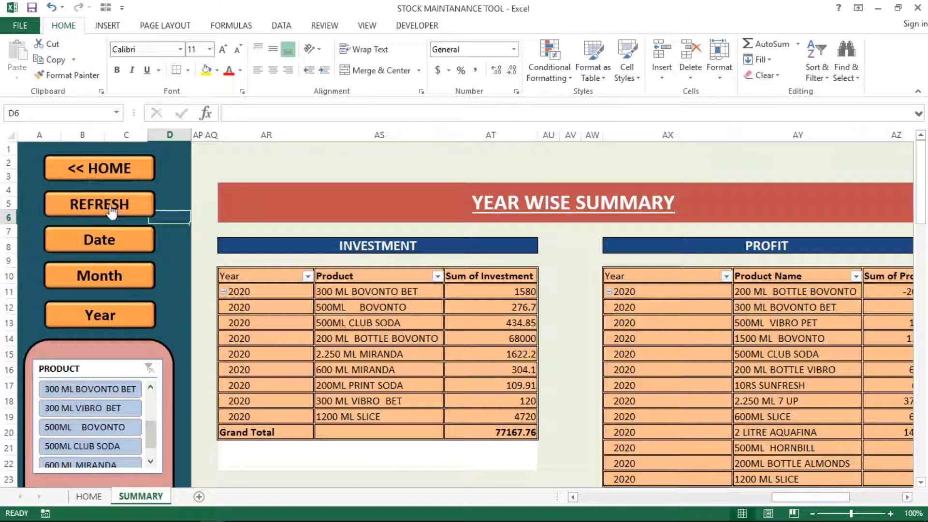
{"action": "left_click", "coordinate": [157, 202]}
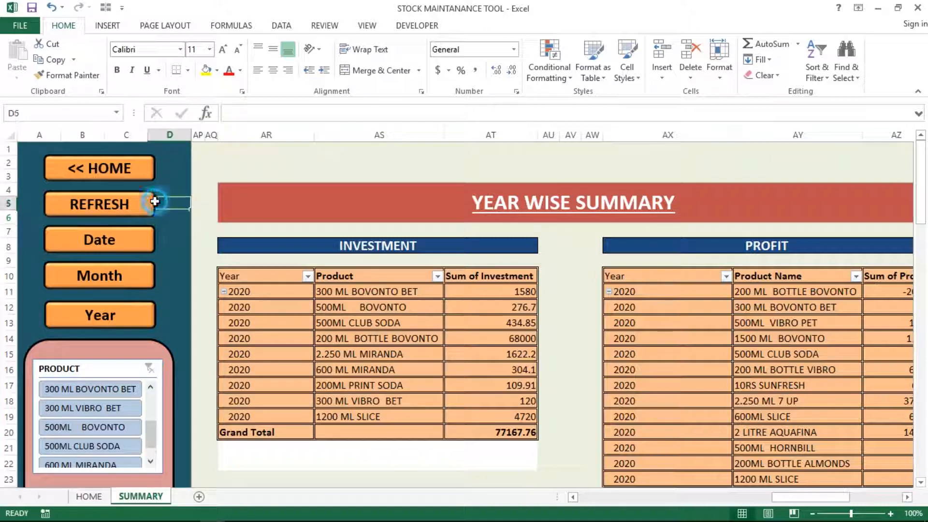
{"action": "left_click", "coordinate": [94, 242]}
{"action": "left_click", "coordinate": [213, 234]}
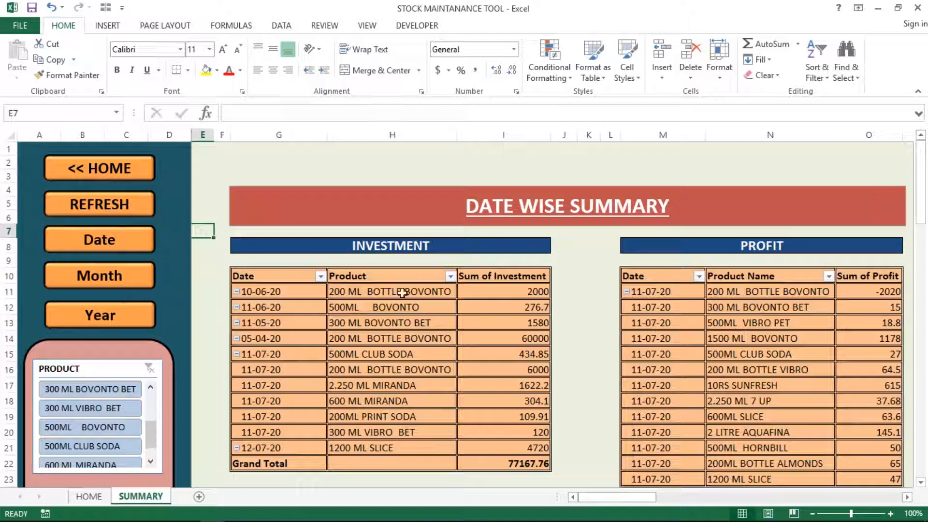
{"action": "left_click", "coordinate": [392, 308]}
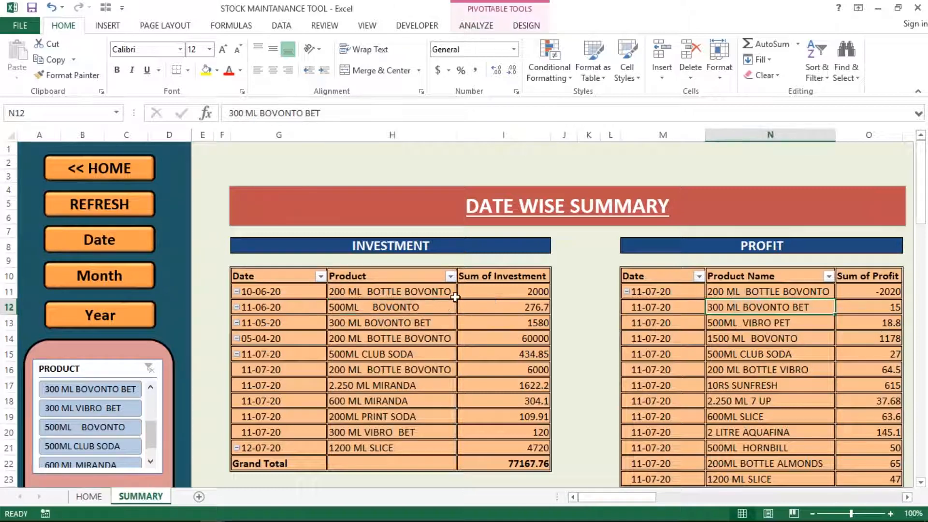
{"action": "left_click", "coordinate": [332, 321]}
{"action": "right_click", "coordinate": [362, 310]}
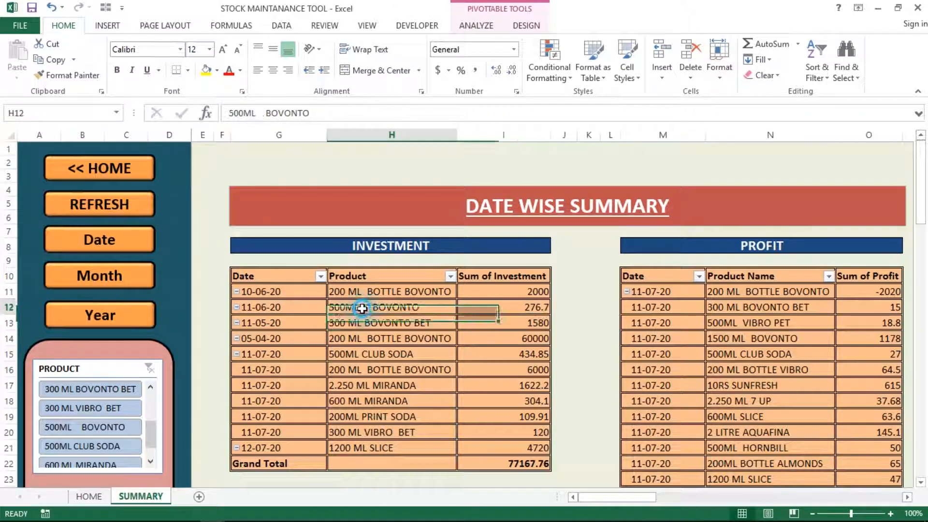
{"action": "left_click", "coordinate": [419, 300]}
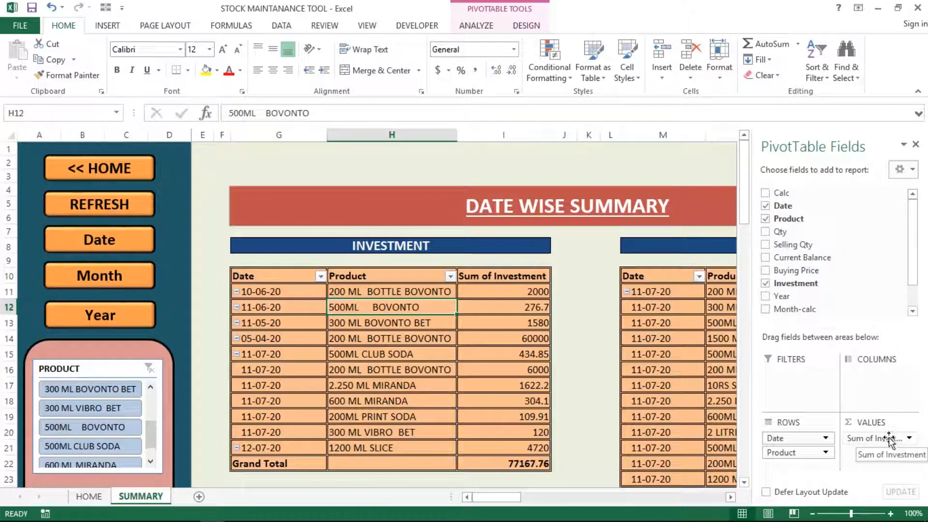
{"action": "left_click", "coordinate": [489, 20]}
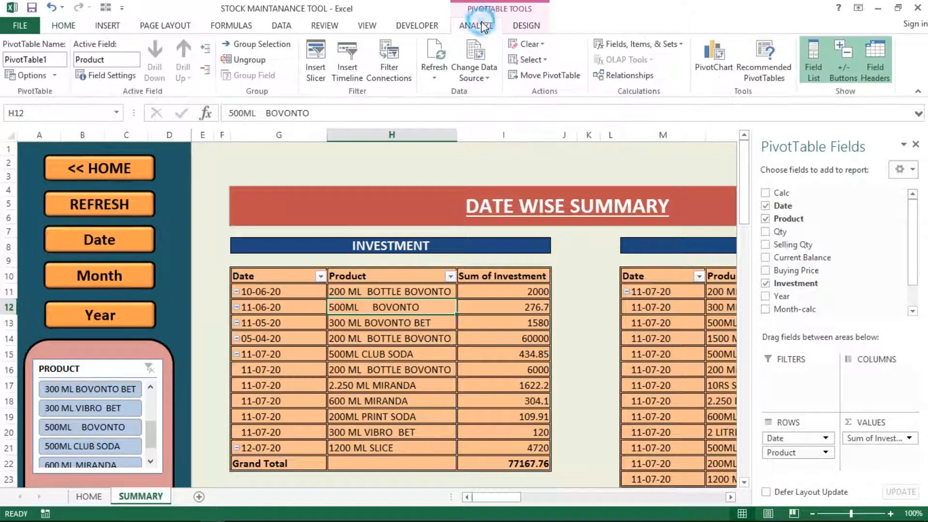
{"action": "left_click", "coordinate": [471, 67]}
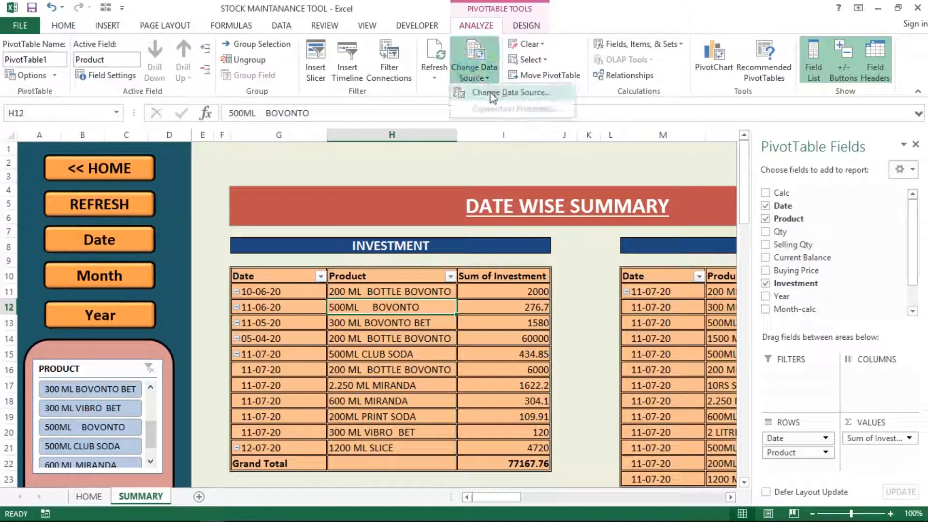
{"action": "left_click", "coordinate": [492, 93]}
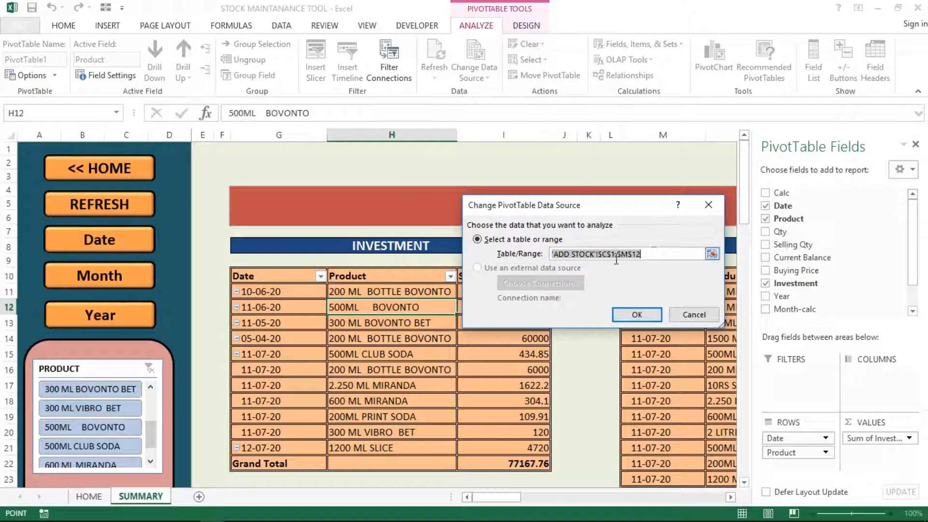
{"action": "left_click", "coordinate": [686, 314]}
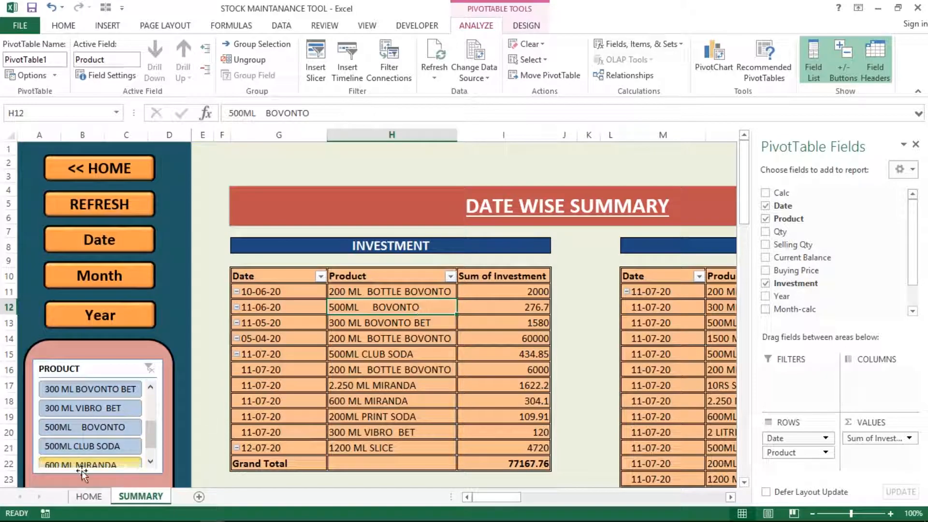
{"action": "left_click", "coordinate": [916, 144]}
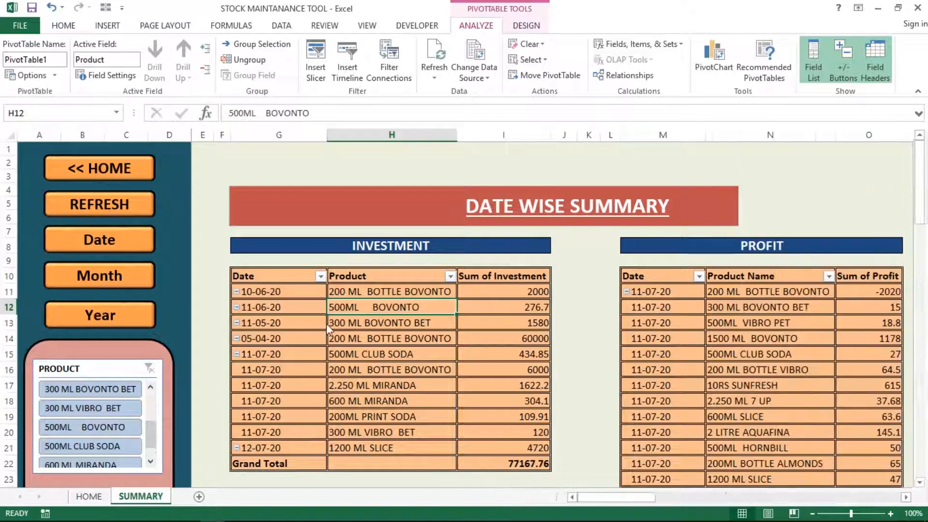
Step: Unhide the workbook's hidden sheets from the HOME dashboard, entering the sheet password
{"action": "left_click", "coordinate": [99, 180]}
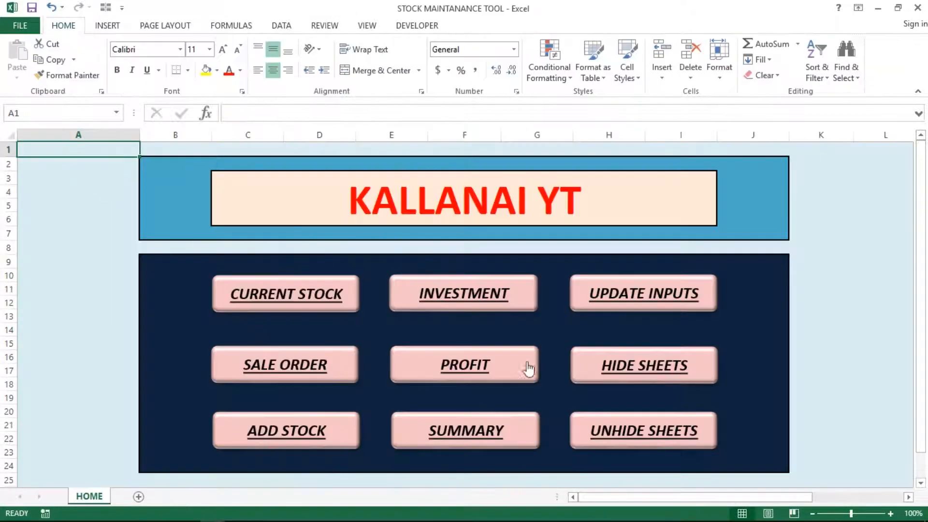
{"action": "left_click", "coordinate": [639, 436]}
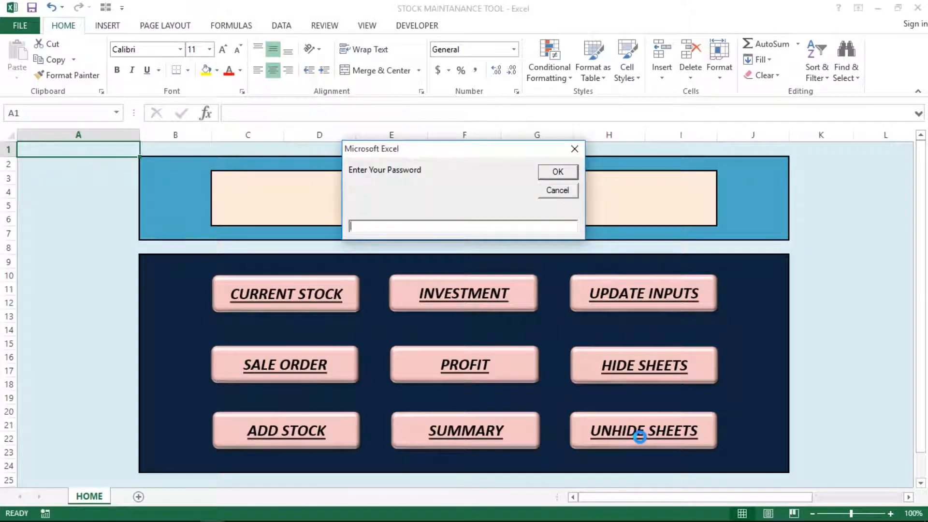
{"action": "type", "text": "unhide"}
{"action": "key", "text": "Return"}
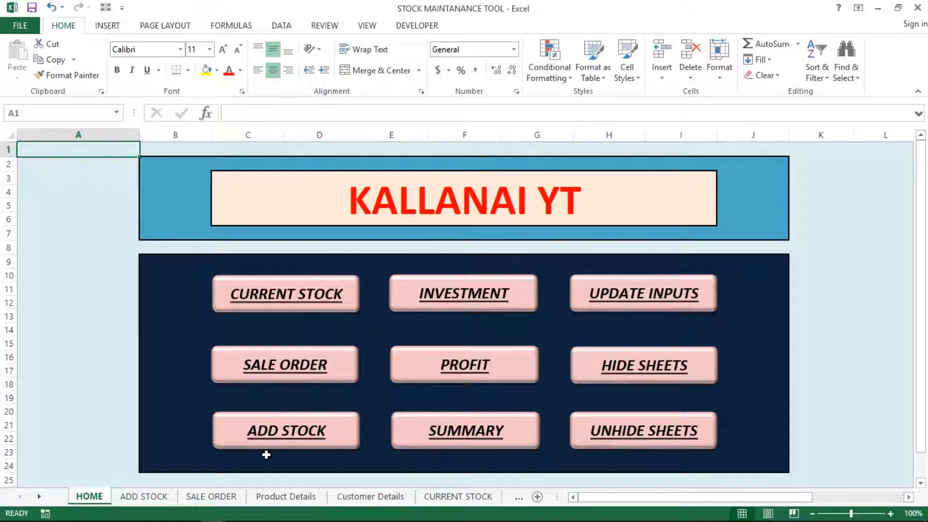
Step: On SUMMARY, confirm the Investment pivot draws on ADD STOCK C1:M12, then cancel without changes
{"action": "left_click", "coordinate": [440, 442]}
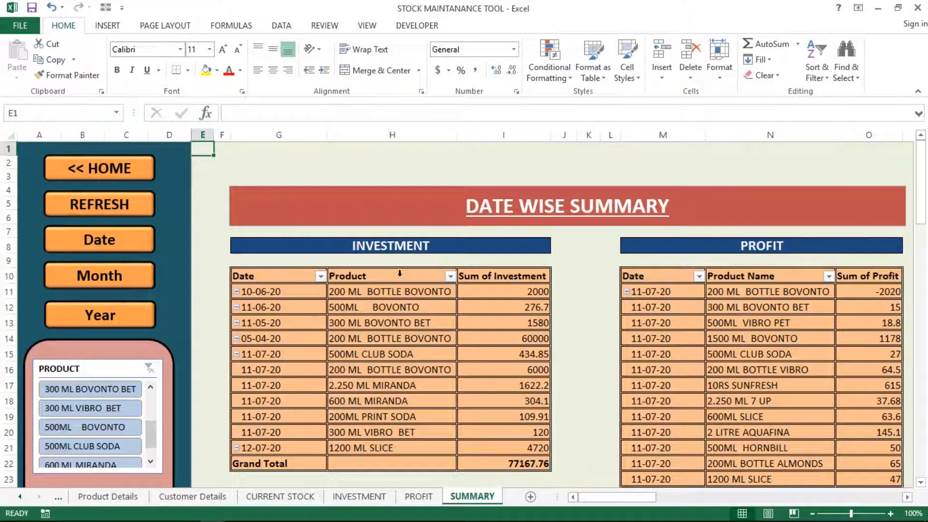
{"action": "left_click", "coordinate": [370, 322]}
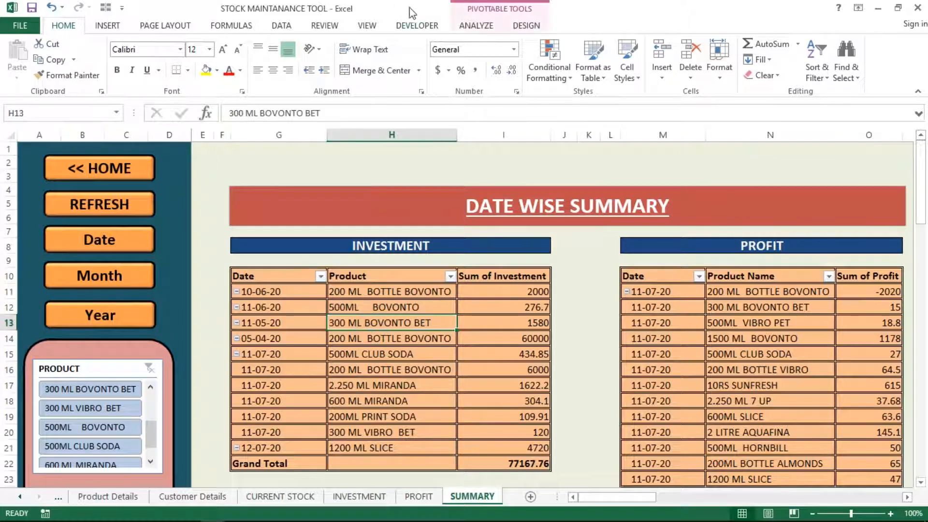
{"action": "left_click", "coordinate": [460, 27]}
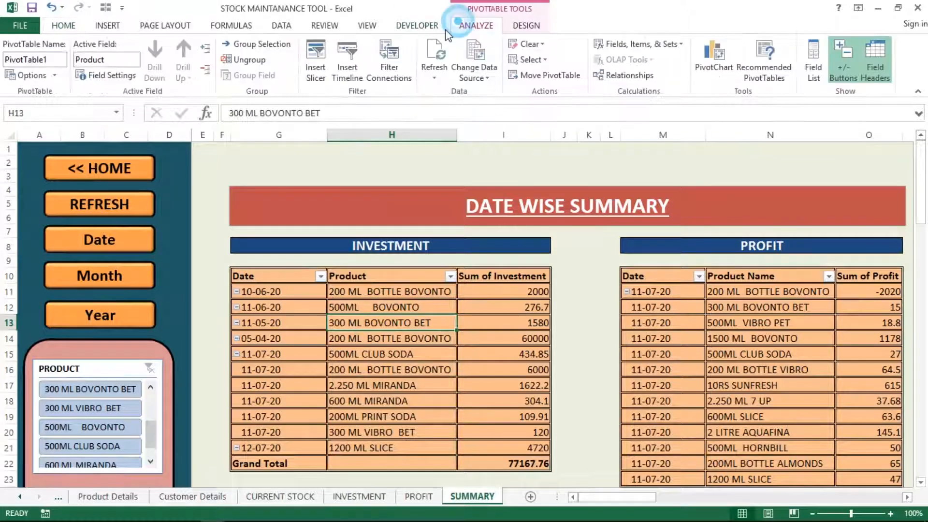
{"action": "left_click", "coordinate": [486, 78]}
{"action": "left_click", "coordinate": [499, 95]}
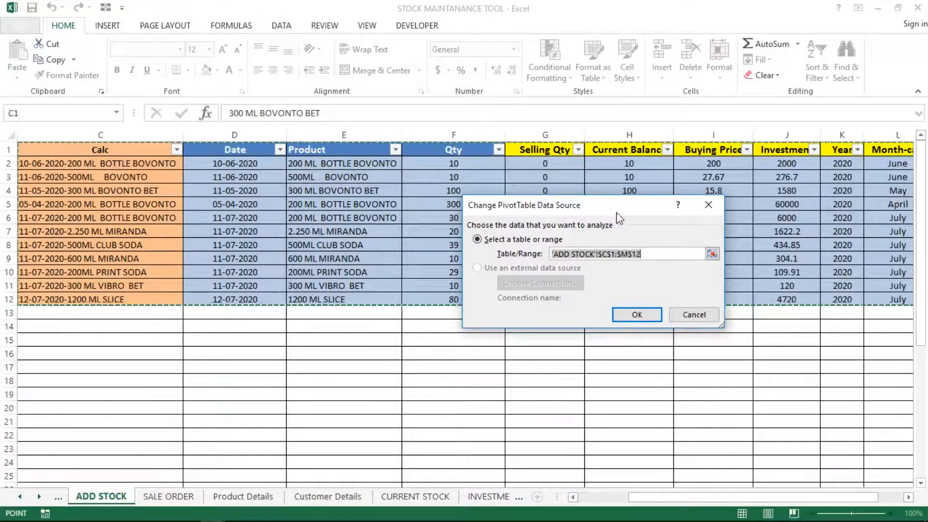
{"action": "left_click", "coordinate": [907, 496]}
{"action": "left_click", "coordinate": [908, 497]}
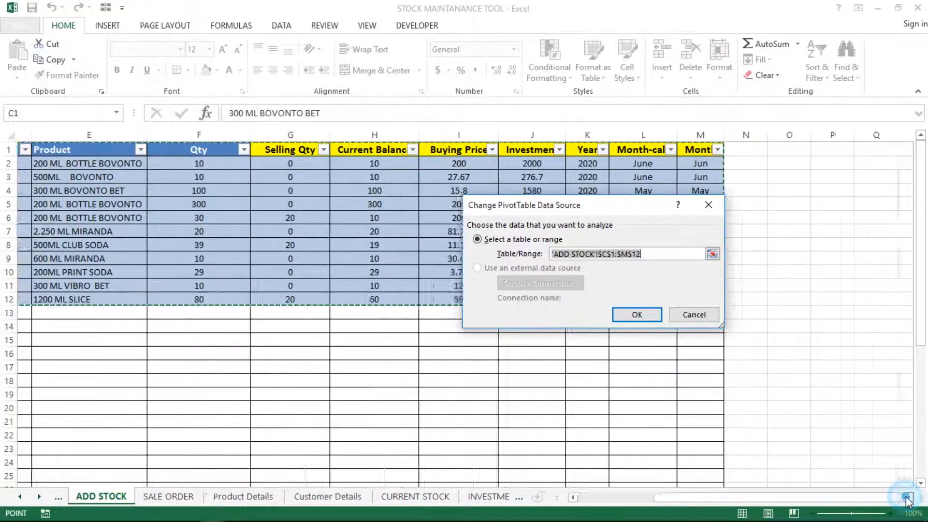
{"action": "left_click", "coordinate": [907, 497]}
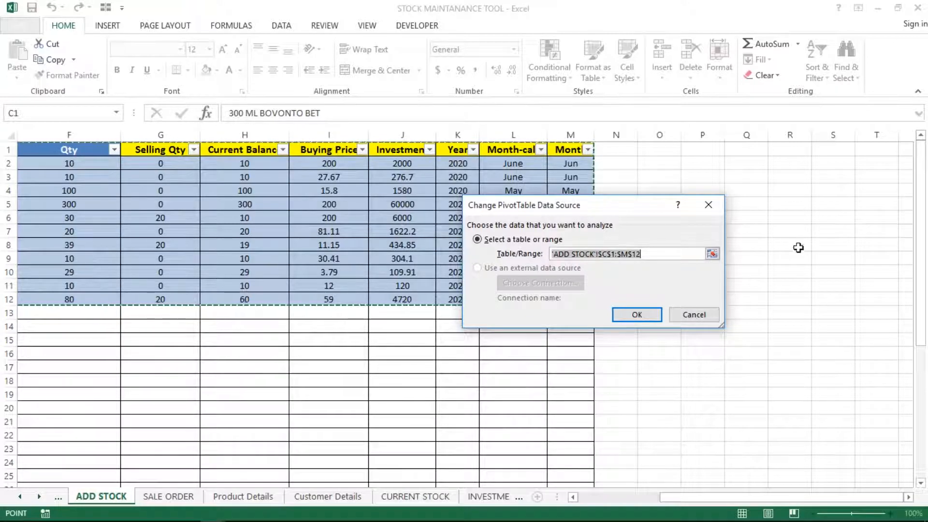
{"action": "left_click", "coordinate": [694, 315]}
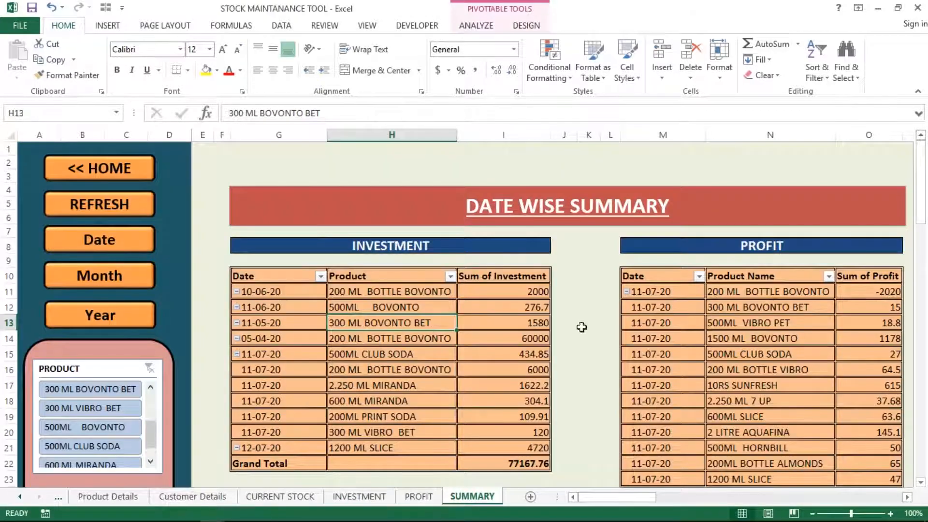
{"action": "left_click", "coordinate": [695, 329]}
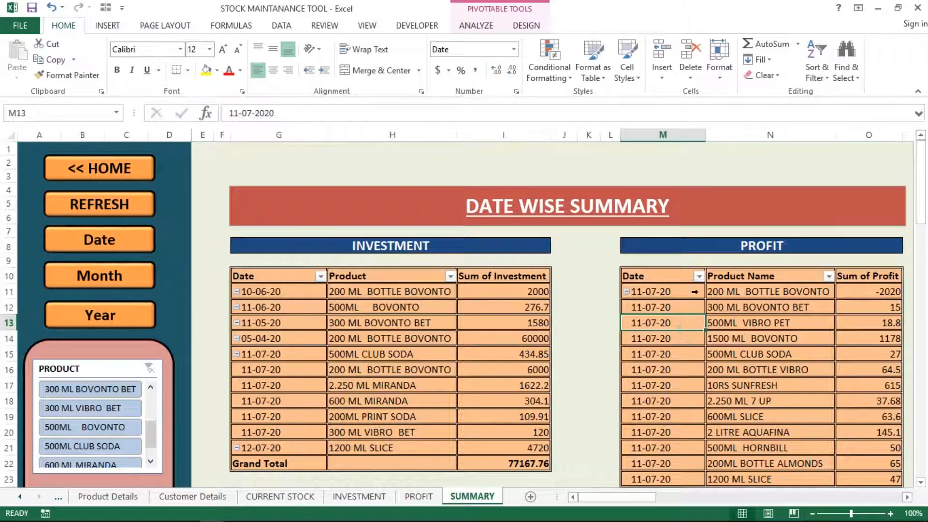
{"action": "left_click", "coordinate": [463, 27]}
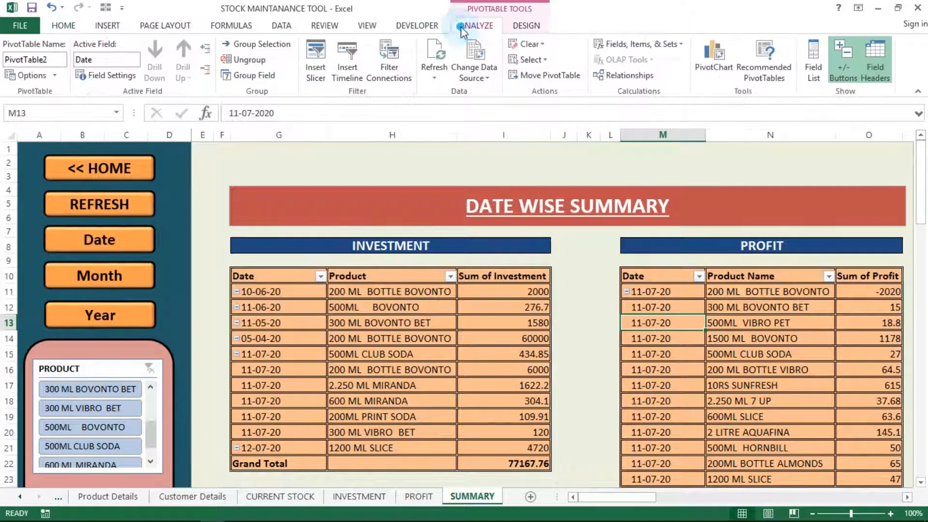
{"action": "left_click", "coordinate": [469, 71]}
{"action": "left_click", "coordinate": [491, 92]}
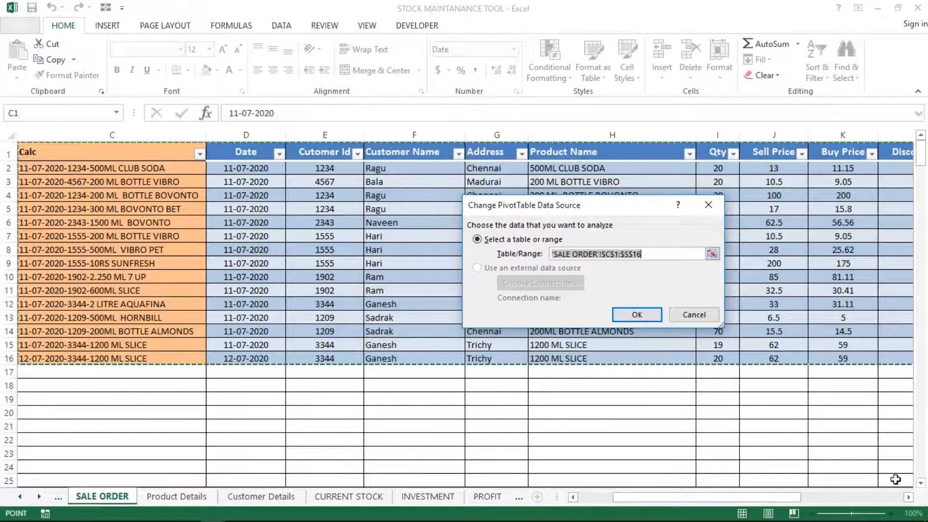
{"action": "left_click", "coordinate": [908, 497]}
{"action": "left_click", "coordinate": [908, 497]}
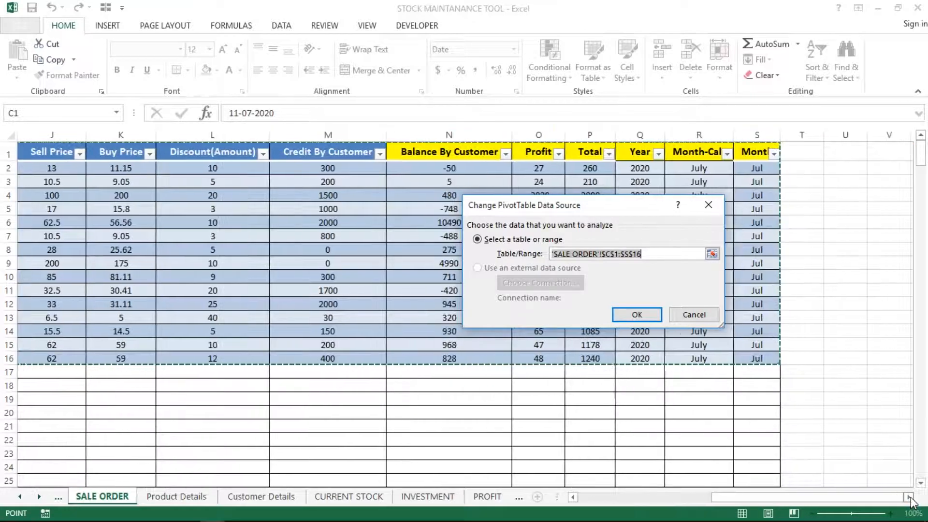
{"action": "left_click", "coordinate": [909, 497]}
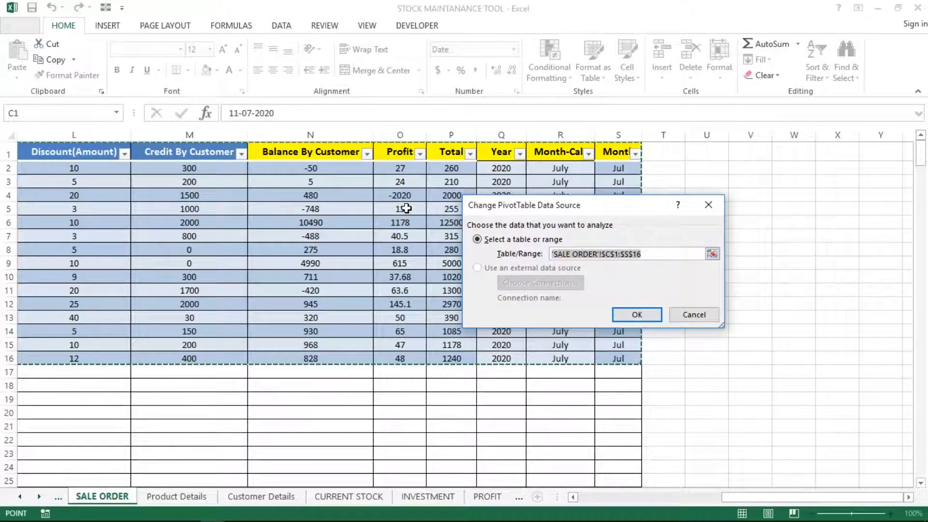
{"action": "left_click", "coordinate": [696, 314]}
{"action": "left_click", "coordinate": [761, 322]}
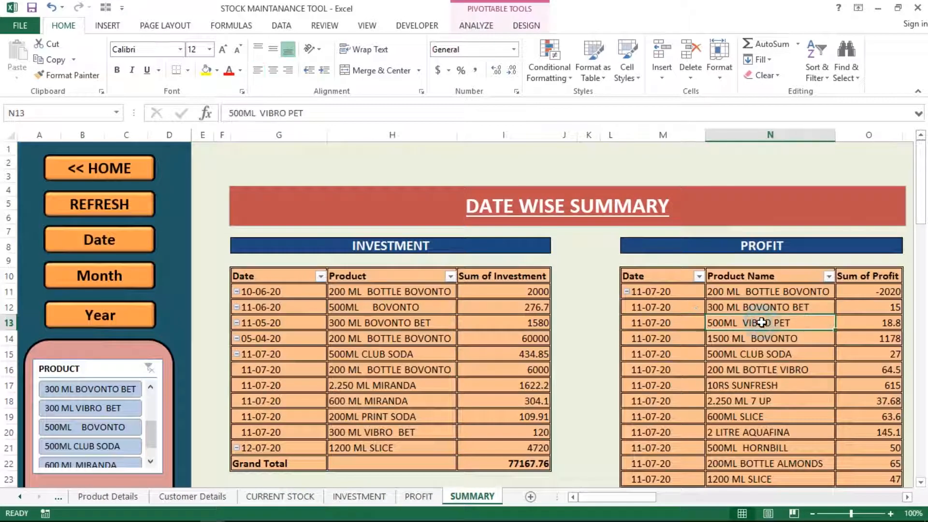
{"action": "right_click", "coordinate": [735, 322]}
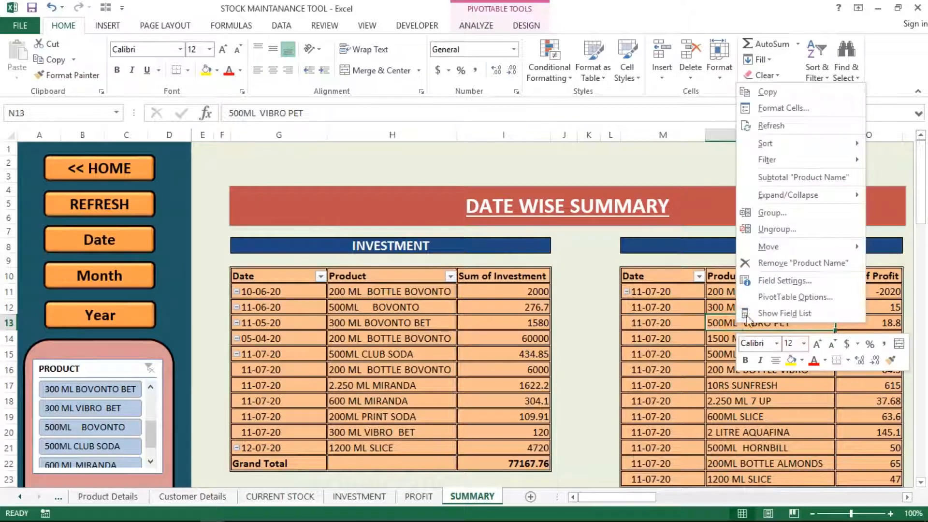
{"action": "left_click", "coordinate": [768, 313]}
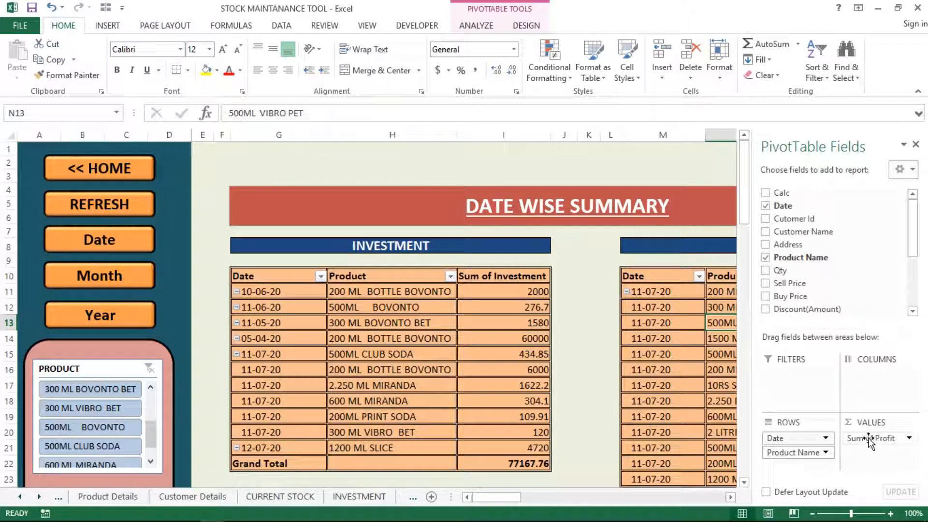
{"action": "left_click", "coordinate": [677, 353]}
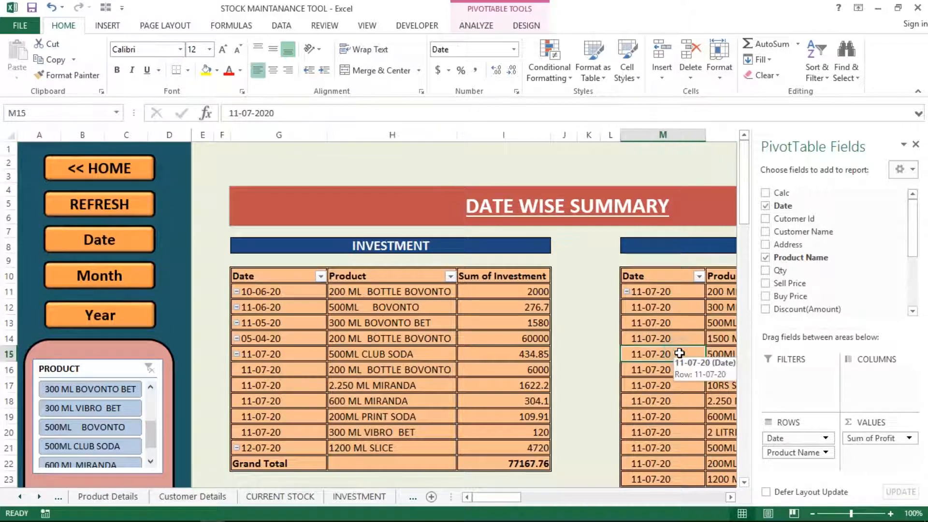
{"action": "left_click", "coordinate": [915, 146]}
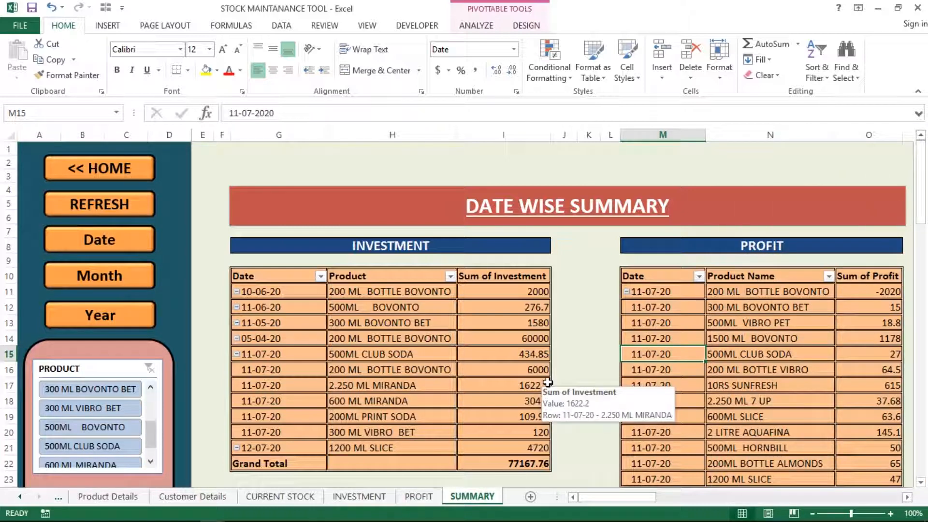
{"action": "left_click", "coordinate": [702, 338]}
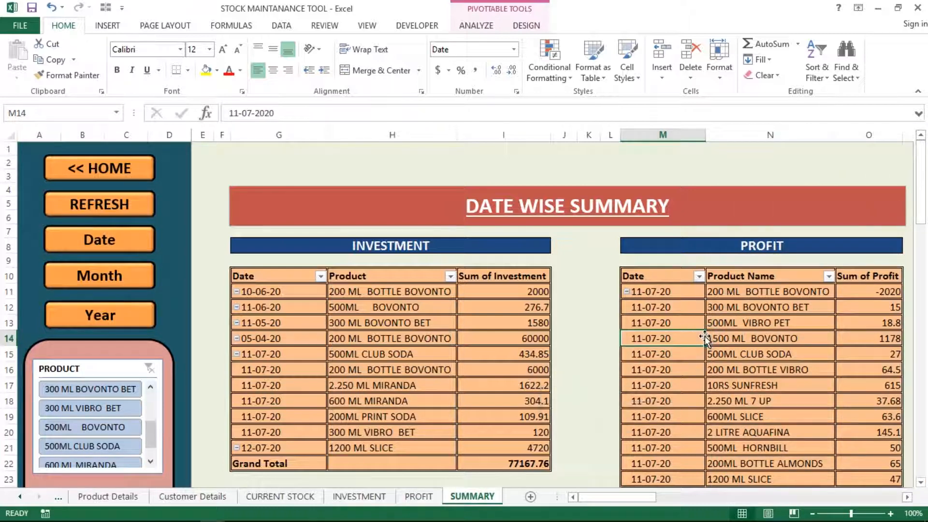
{"action": "left_click", "coordinate": [397, 296]}
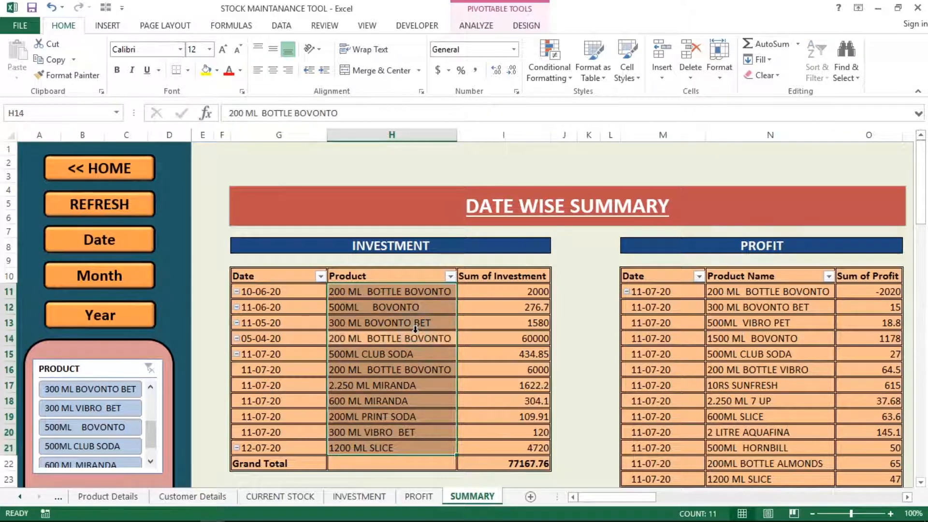
{"action": "left_click", "coordinate": [472, 323]}
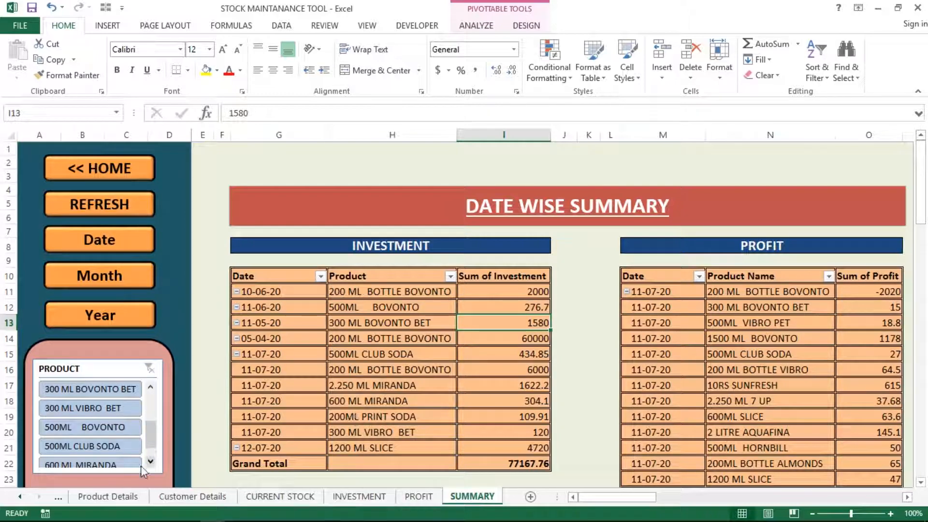
Step: Switch to the ADD STOCK sheet and inspect the first row's formulas, including Investment in J2
{"action": "left_click", "coordinate": [58, 497]}
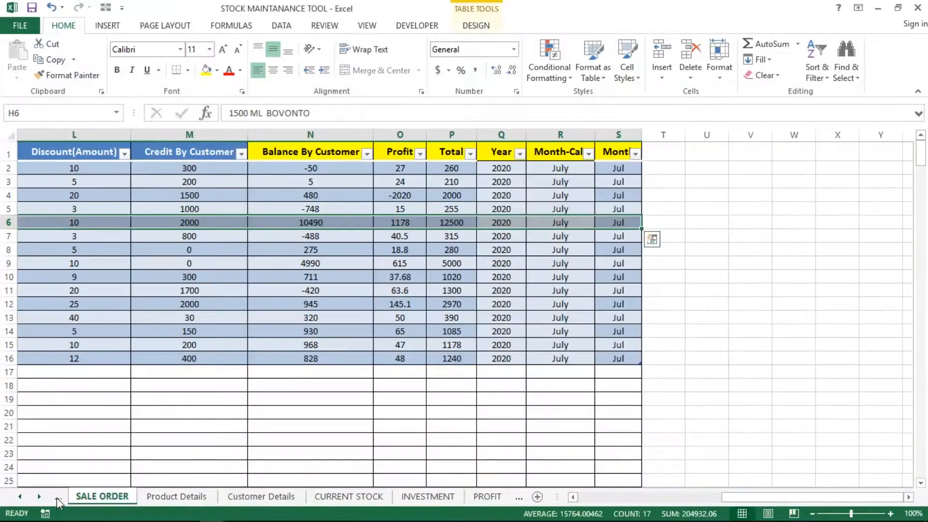
{"action": "left_click", "coordinate": [58, 498]}
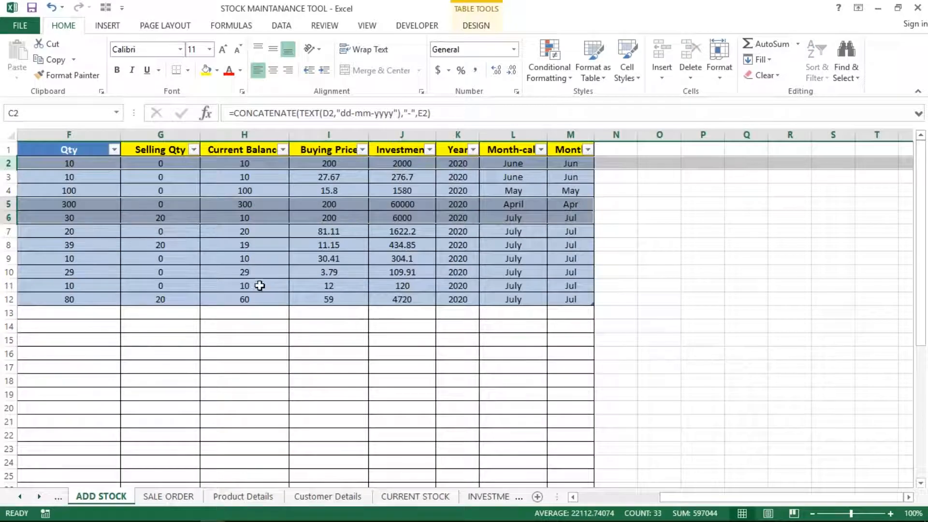
{"action": "left_click", "coordinate": [260, 285]}
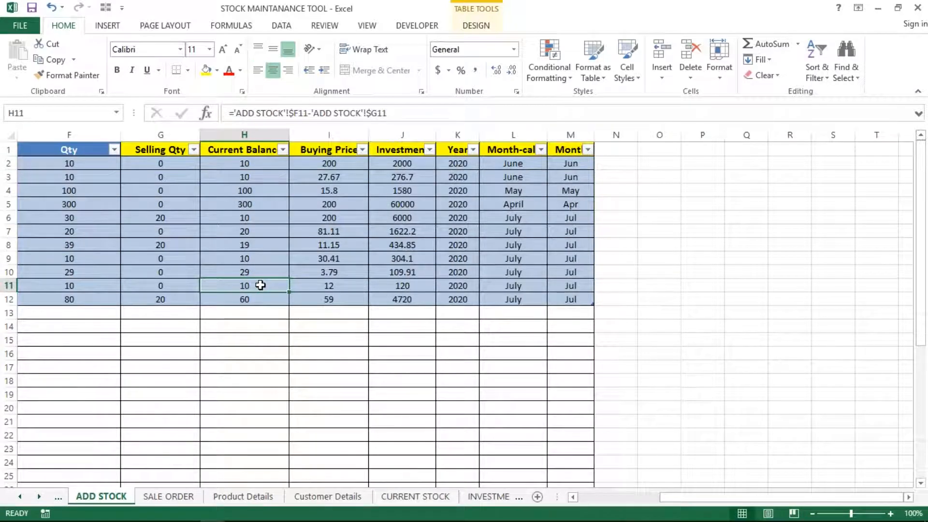
{"action": "key", "text": "ctrl+Up"}
{"action": "key", "text": "ctrl+Left"}
{"action": "key", "text": "Right"}
{"action": "key", "text": "Right"}
{"action": "key", "text": "Left"}
{"action": "key", "text": "Down"}
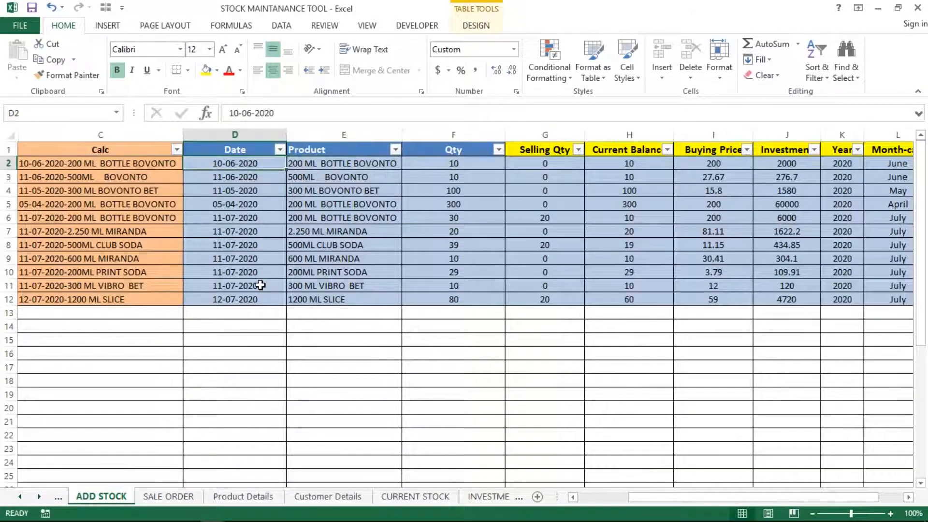
{"action": "key", "text": "Right"}
{"action": "key", "text": "Right"}
{"action": "key", "text": "Right"}
{"action": "key", "text": "Right"}
{"action": "key", "text": "Right"}
{"action": "key", "text": "Right"}
{"action": "key", "text": "Right"}
{"action": "key", "text": "Right"}
{"action": "key", "text": "Right"}
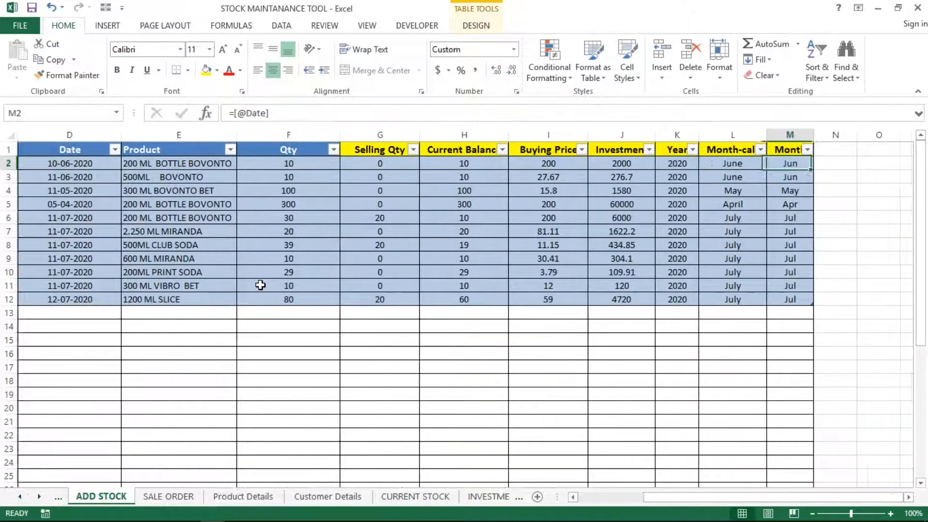
{"action": "key", "text": "Left"}
{"action": "key", "text": "Left"}
{"action": "key", "text": "Left"}
{"action": "key", "text": "Right"}
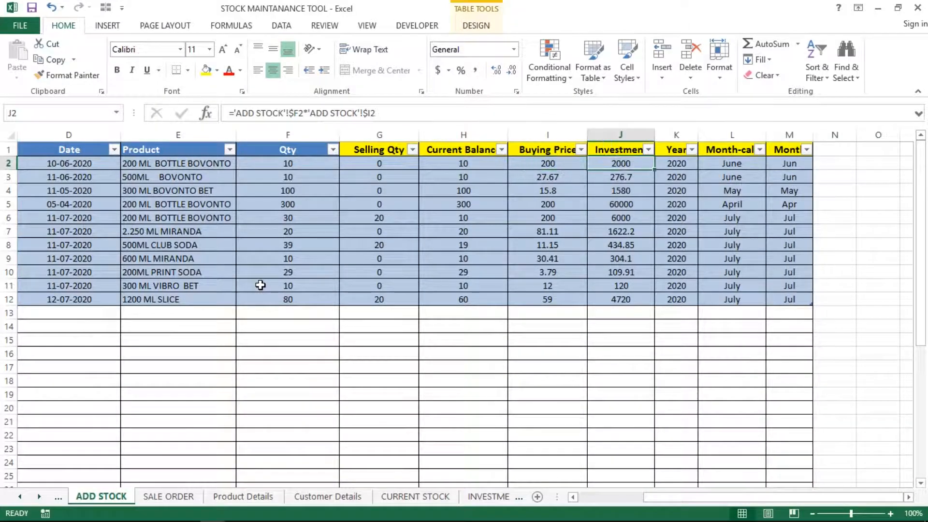
{"action": "key", "text": "Left"}
{"action": "key", "text": "Left"}
{"action": "key", "text": "Left"}
{"action": "key", "text": "Left"}
{"action": "key", "text": "Left"}
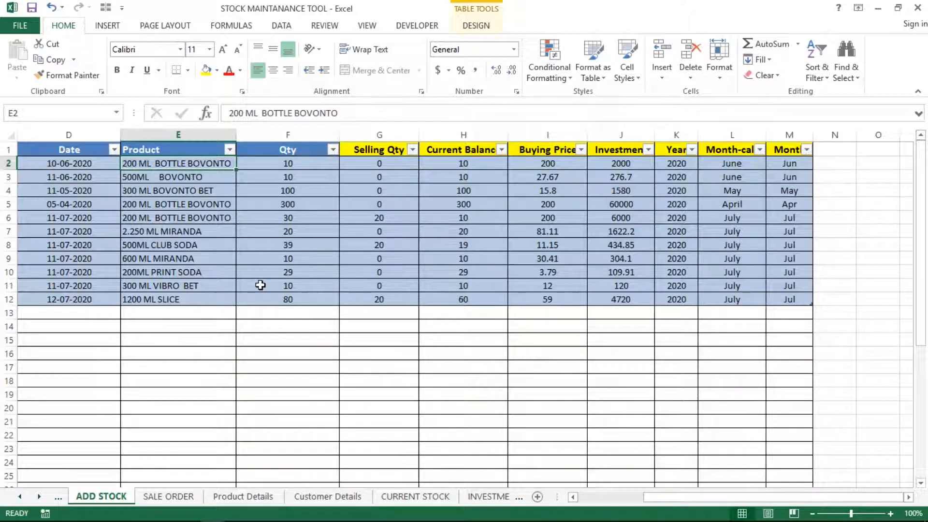
Step: Change the first product's Qty in F2 from 10 to 20 so J2 shows 4000
{"action": "key", "text": "Right"}
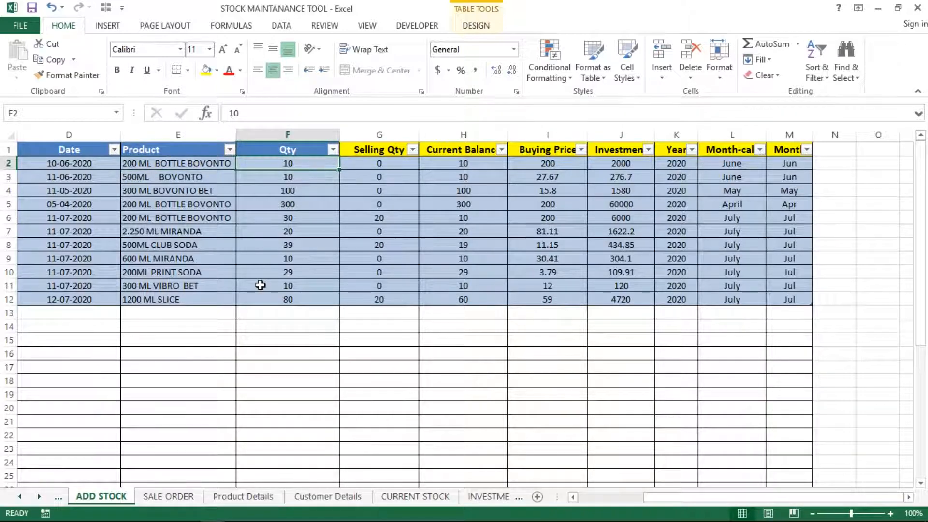
{"action": "type", "text": "2"}
{"action": "key", "text": "Return"}
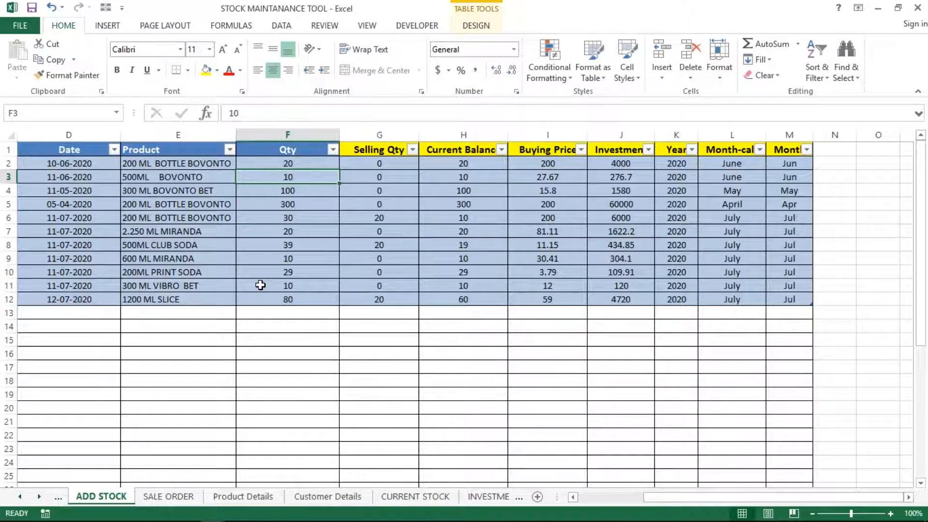
{"action": "key", "text": "Up"}
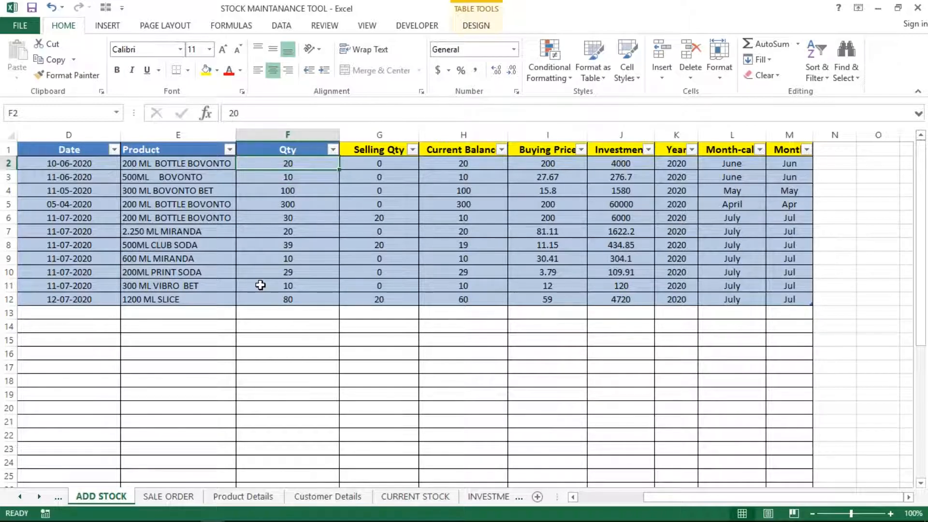
{"action": "left_click", "coordinate": [628, 163]}
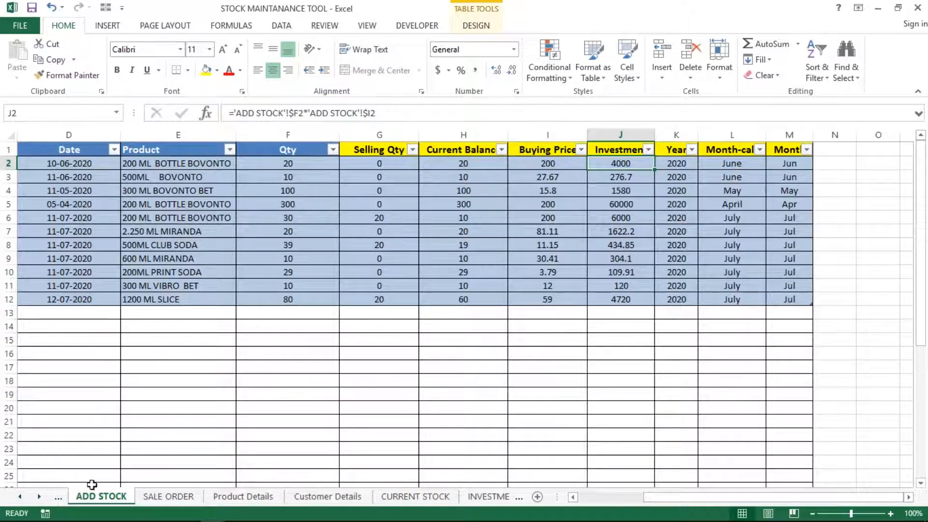
Step: Look through the INVESTMENT and PROFIT sheets, then review the Date Wise investment values on SUMMARY
{"action": "left_click", "coordinate": [493, 498]}
{"action": "left_click", "coordinate": [483, 496]}
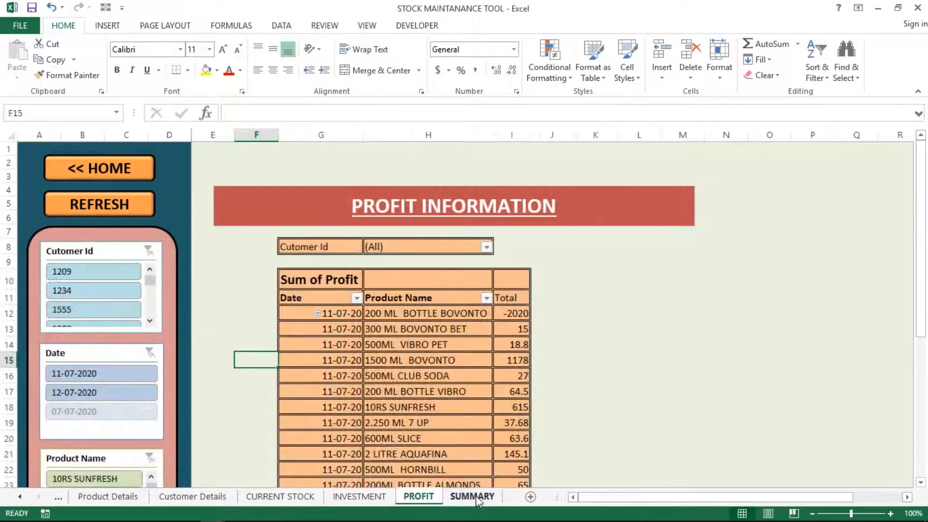
{"action": "left_click", "coordinate": [476, 495]}
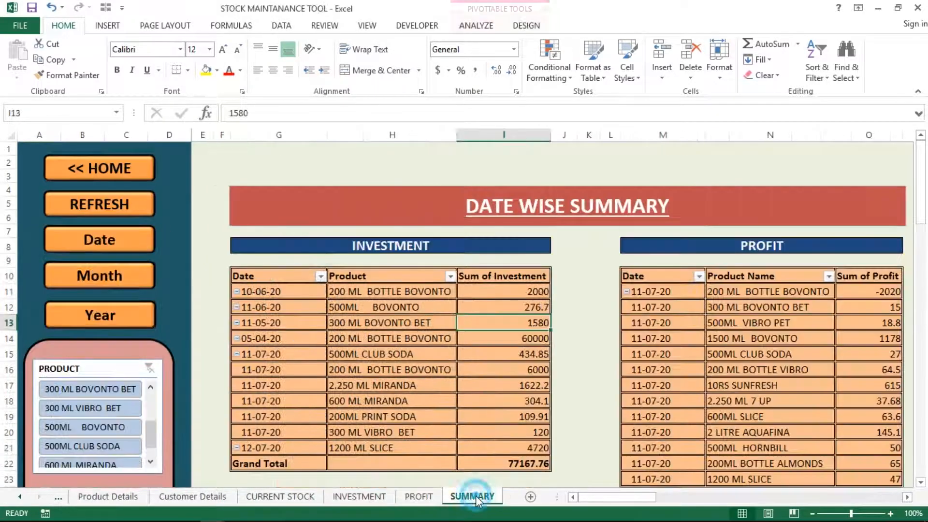
{"action": "left_click", "coordinate": [532, 291]}
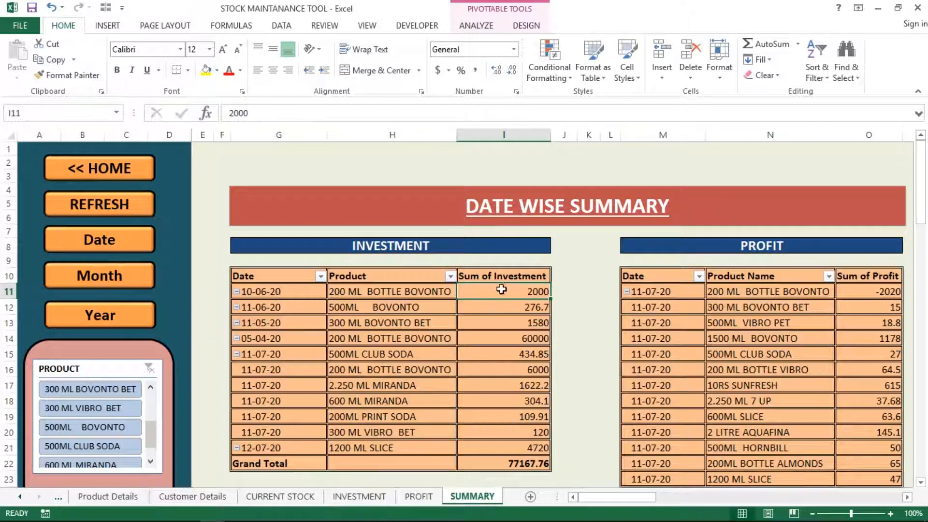
{"action": "left_click", "coordinate": [475, 321]}
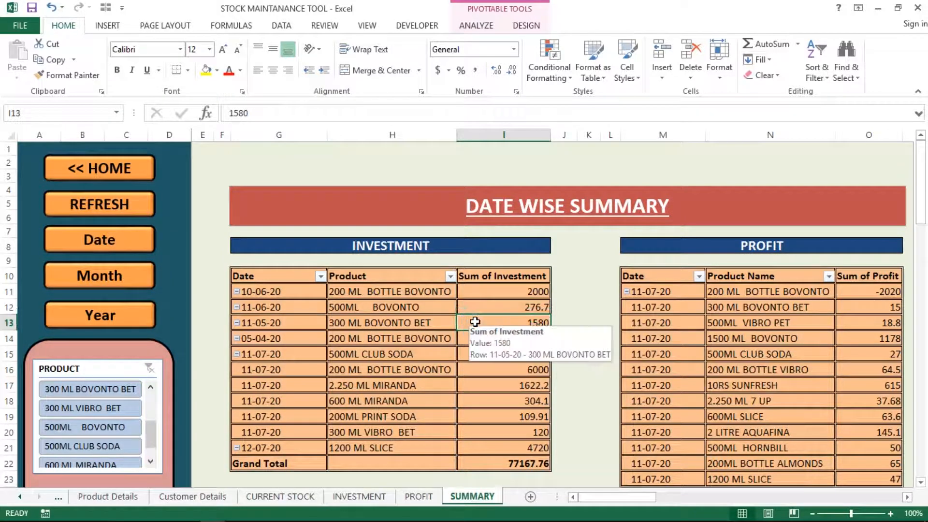
{"action": "left_click", "coordinate": [502, 292]}
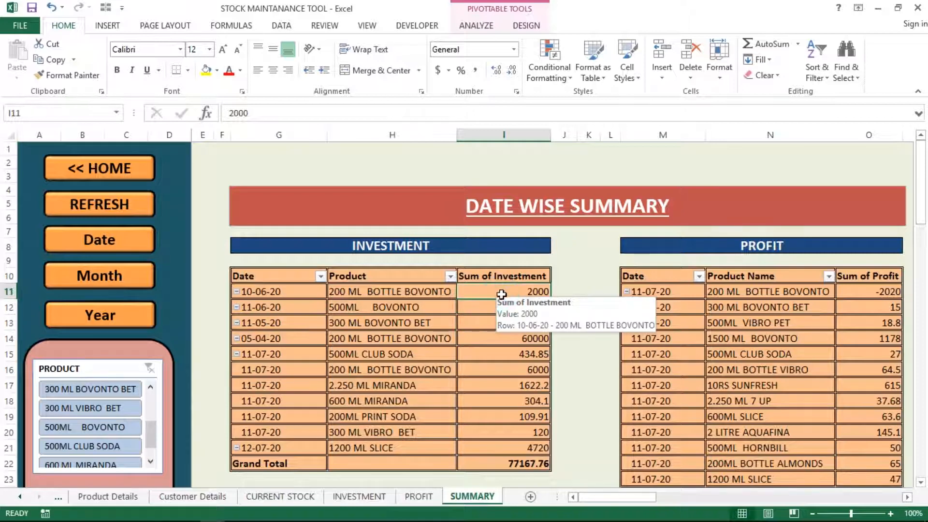
{"action": "left_click", "coordinate": [328, 336]}
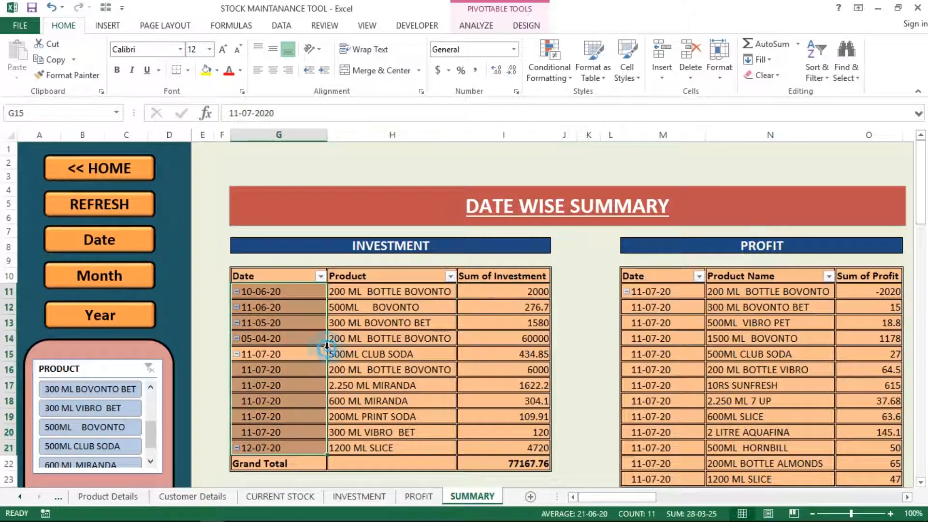
{"action": "left_click", "coordinate": [384, 341]}
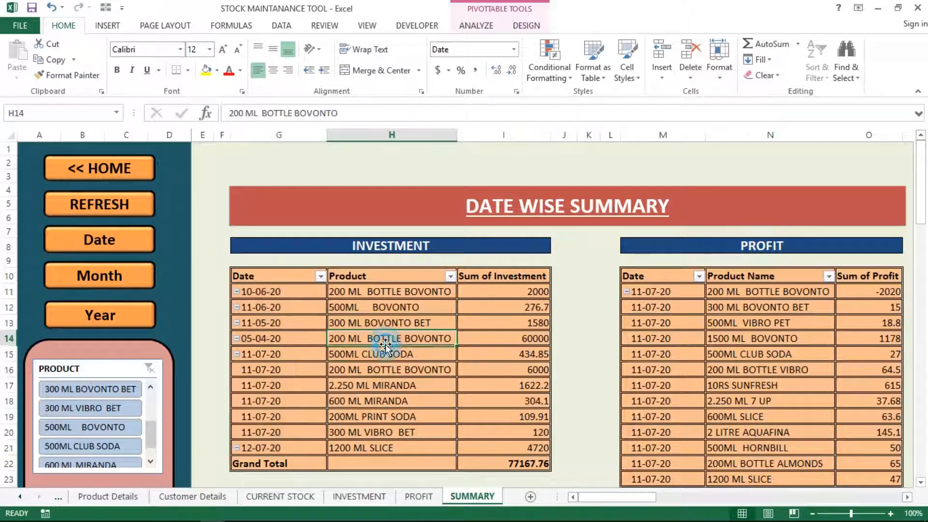
Step: Refresh the summaries so the first investment reads 4000 and the total 79167.76
{"action": "left_click", "coordinate": [94, 213]}
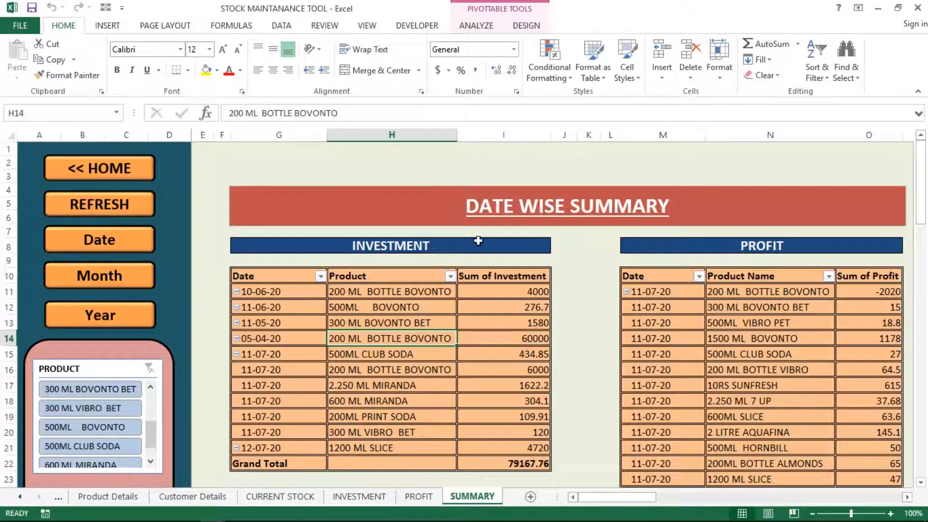
{"action": "left_click", "coordinate": [527, 291]}
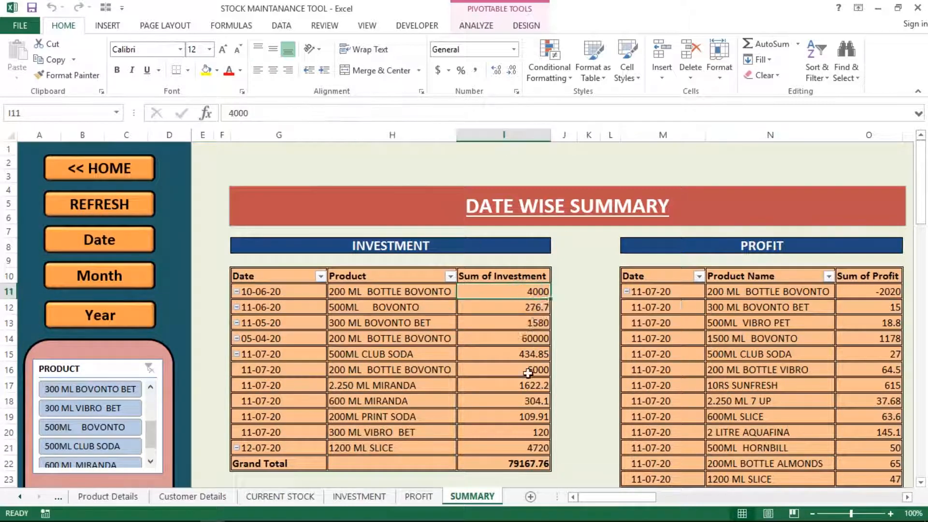
{"action": "left_click", "coordinate": [508, 463]}
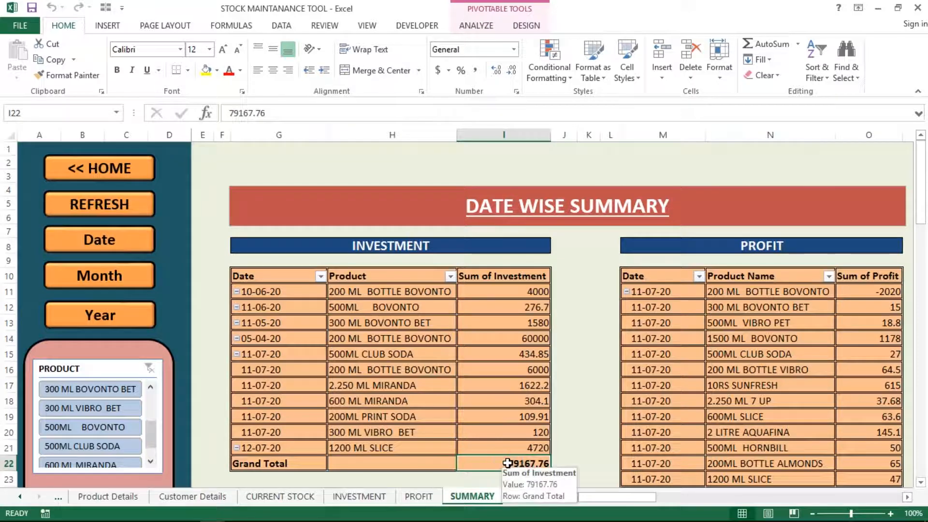
{"action": "left_click", "coordinate": [671, 322]}
{"action": "left_click", "coordinate": [750, 309]}
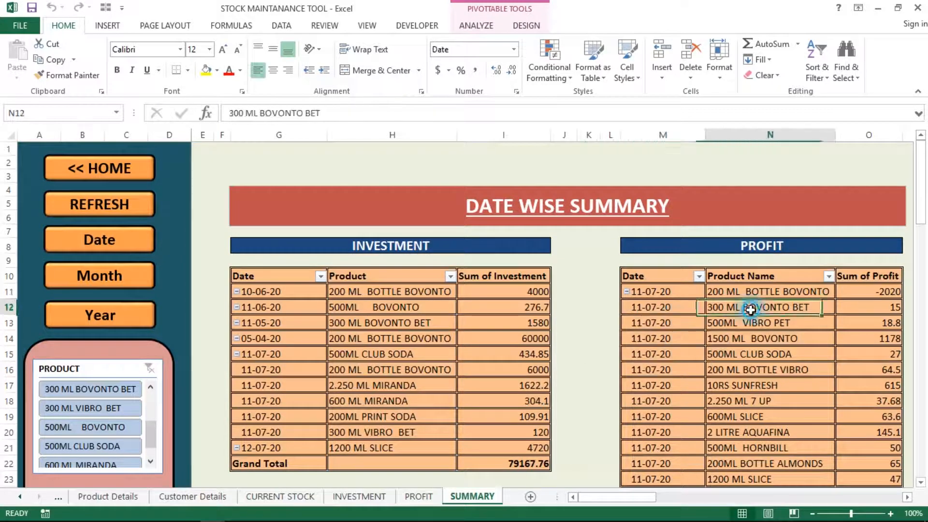
{"action": "key", "text": "Down"}
{"action": "key", "text": "Down"}
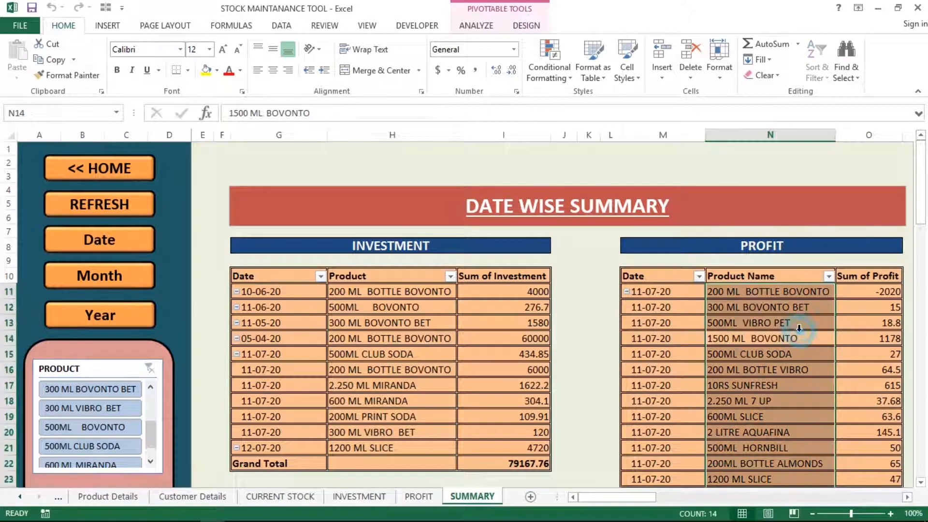
{"action": "key", "text": "Right"}
{"action": "key", "text": "Right"}
{"action": "key", "text": "Right"}
{"action": "key", "text": "Left"}
{"action": "key", "text": "Left"}
{"action": "key", "text": "Left"}
{"action": "key", "text": "Left"}
{"action": "key", "text": "Left"}
{"action": "key", "text": "Left"}
{"action": "key", "text": "Left"}
{"action": "key", "text": "Left"}
{"action": "key", "text": "Left"}
{"action": "key", "text": "Left"}
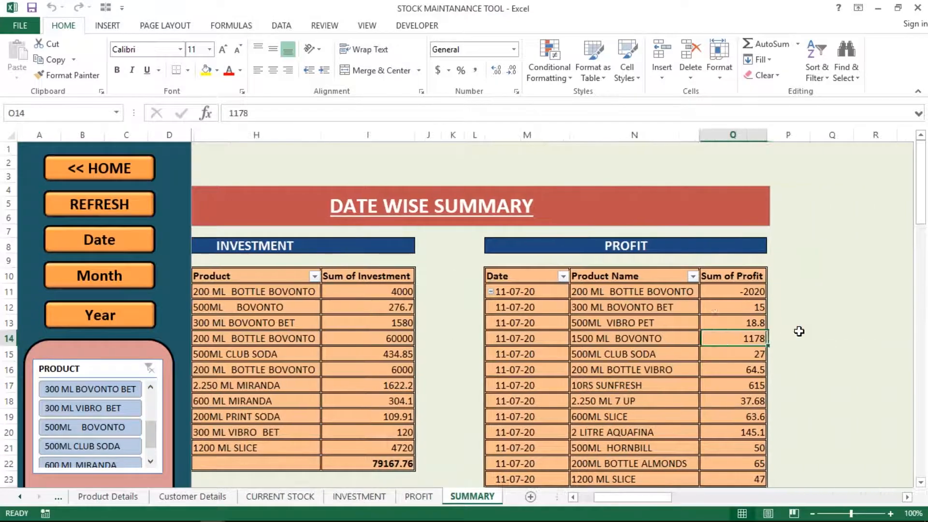
{"action": "key", "text": "Left"}
{"action": "key", "text": "Left"}
{"action": "key", "text": "Left"}
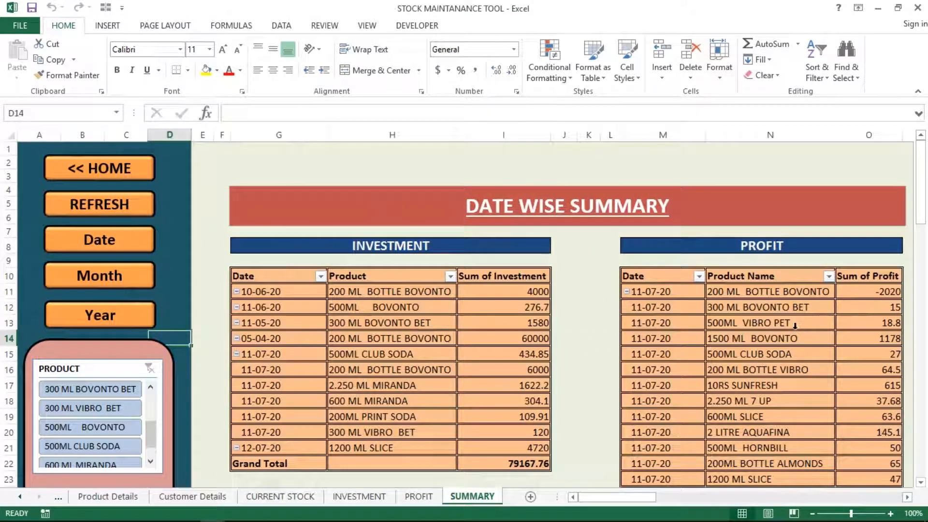
Step: Browse the investment pivot's date entries, then jump to the Month Wise Summary section
{"action": "left_click", "coordinate": [283, 306]}
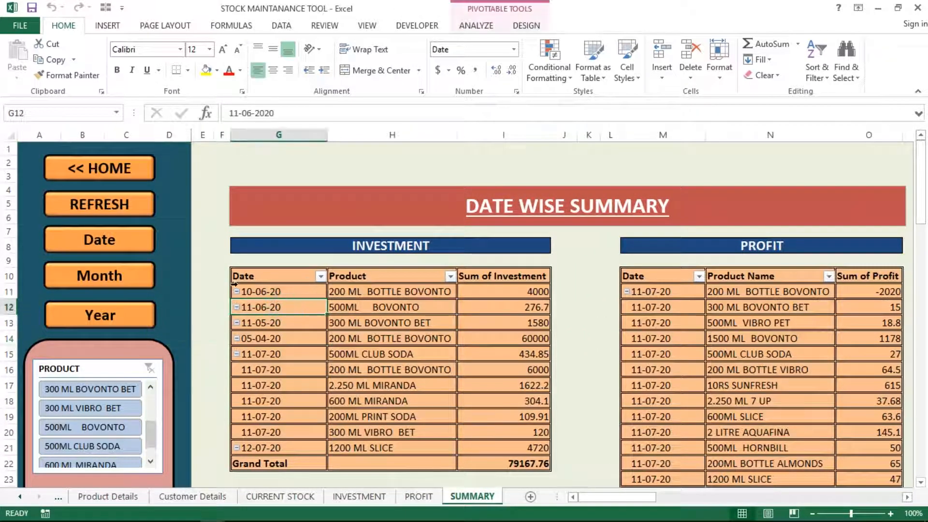
{"action": "left_click", "coordinate": [318, 337]}
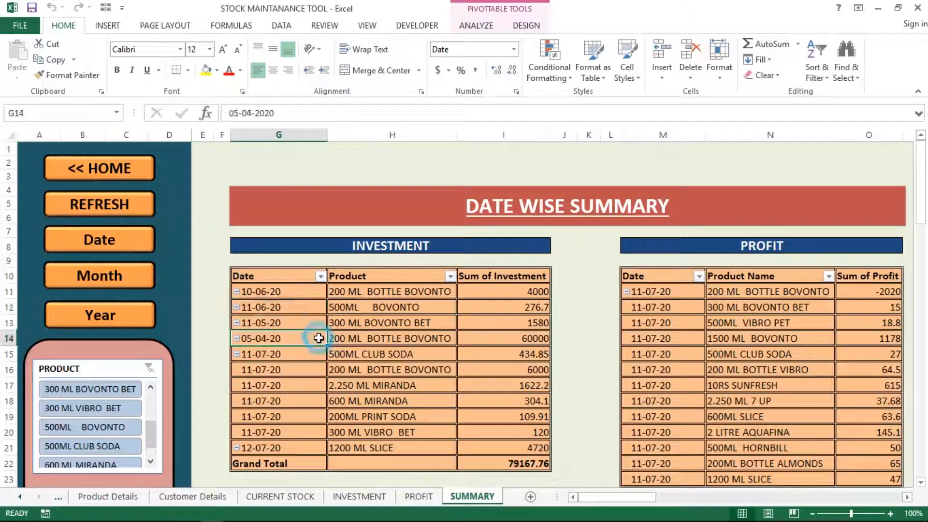
{"action": "left_click", "coordinate": [312, 332]}
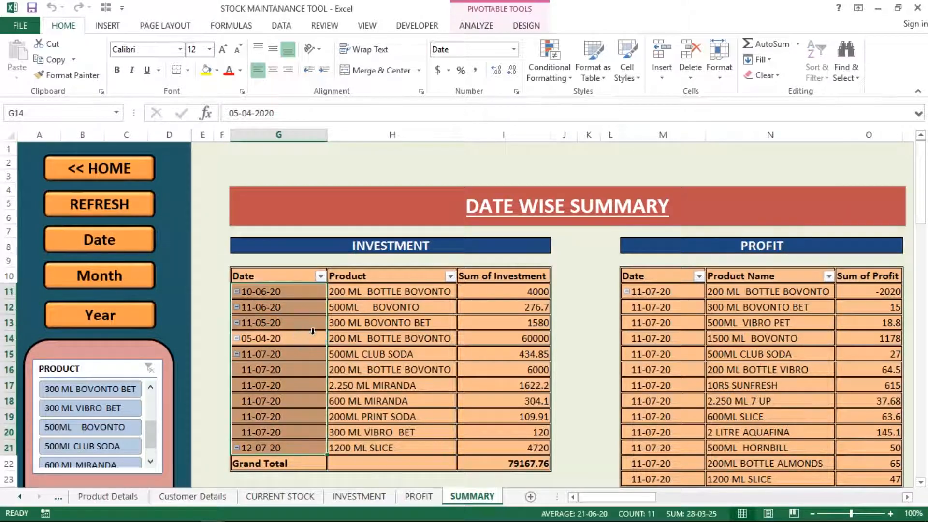
{"action": "left_click", "coordinate": [394, 322]}
{"action": "left_click", "coordinate": [219, 321]}
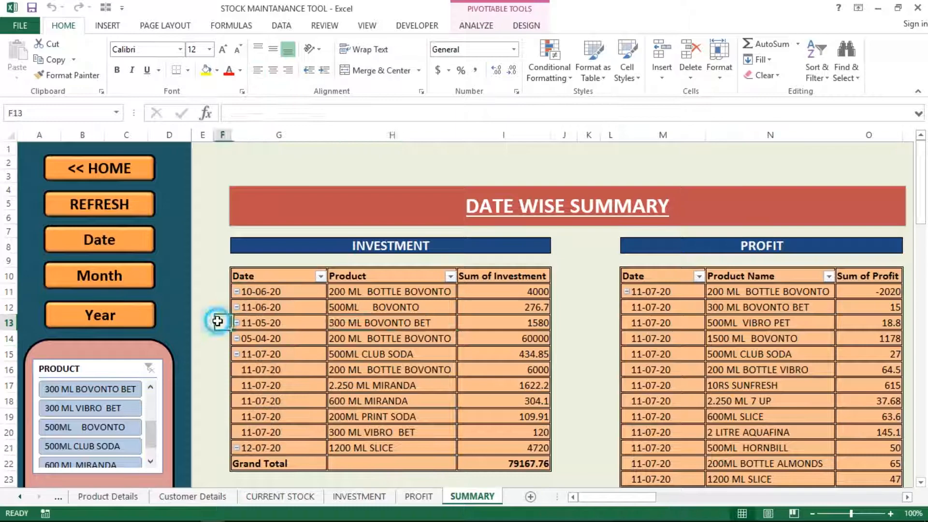
{"action": "left_click", "coordinate": [246, 321]}
{"action": "left_click", "coordinate": [261, 341]}
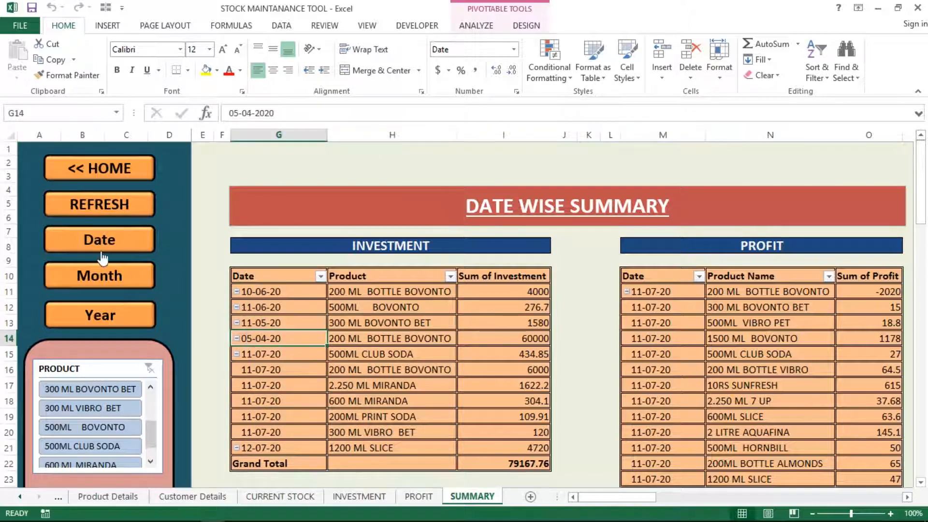
{"action": "left_click", "coordinate": [88, 275]}
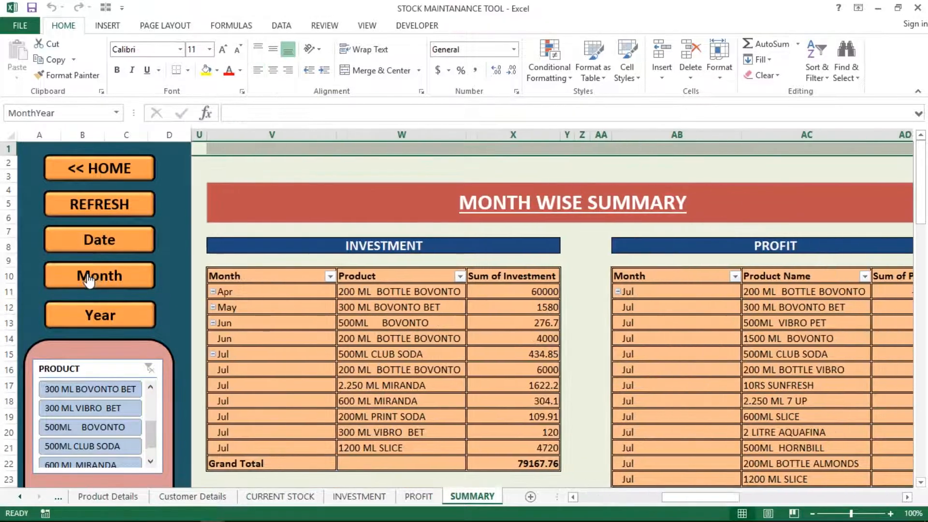
Step: Show the field list for the month-wise investment pivot from its Jun entry
{"action": "left_click", "coordinate": [302, 324]}
{"action": "right_click", "coordinate": [301, 325]}
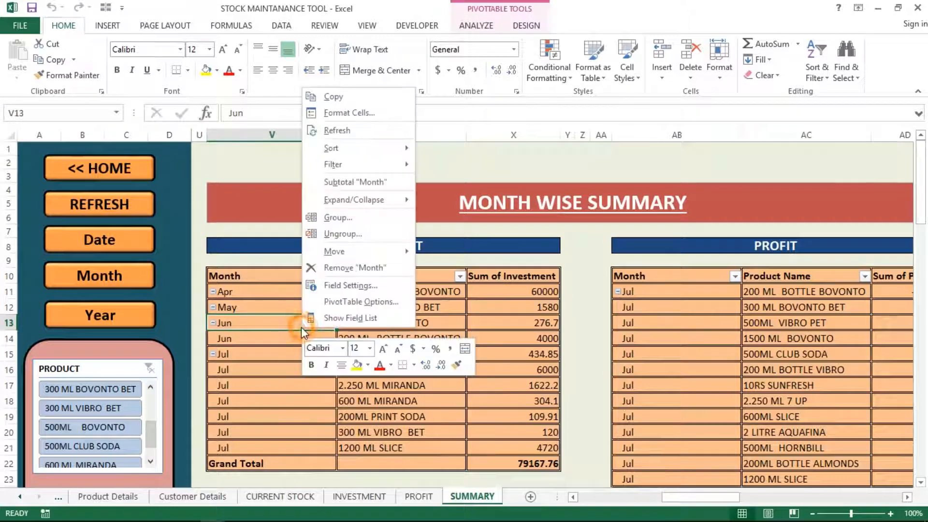
{"action": "left_click", "coordinate": [334, 317]}
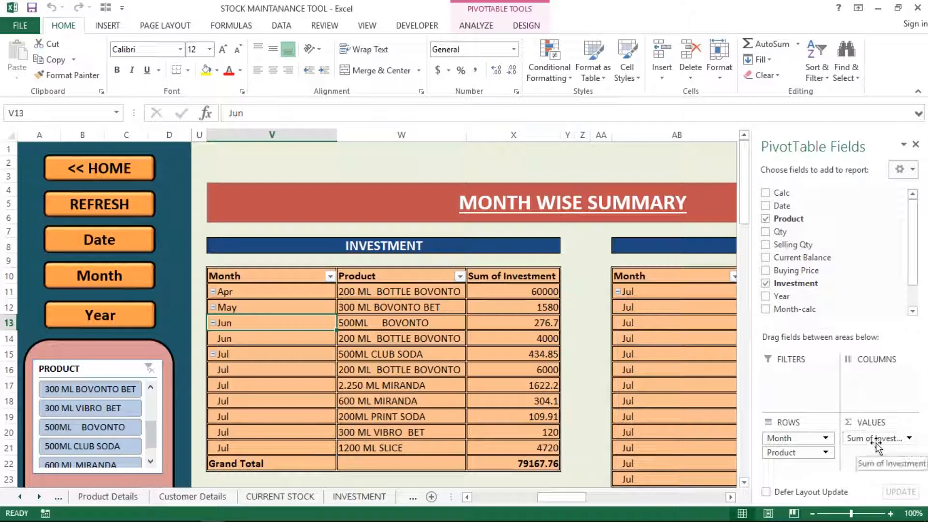
Step: Browse cells in the month-wise investment and profit pivots, ending on the Apr entry
{"action": "left_click", "coordinate": [398, 358]}
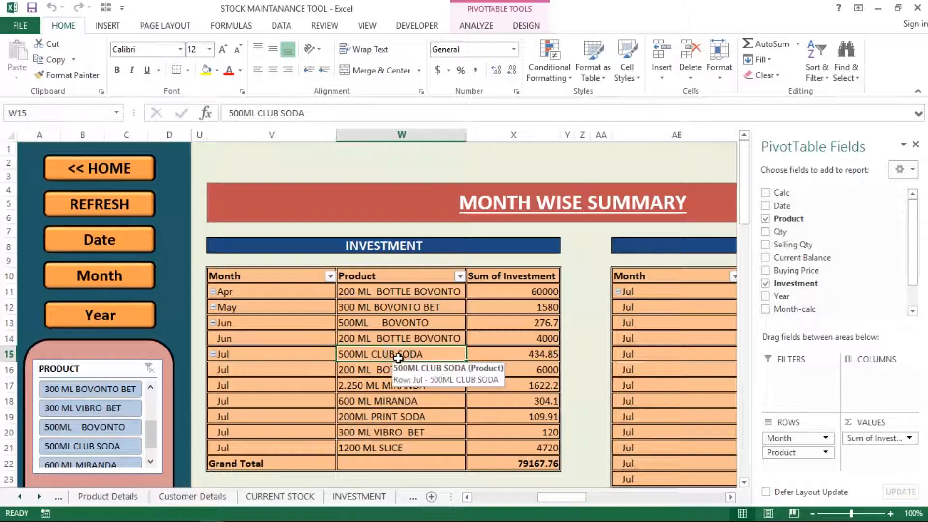
{"action": "left_click", "coordinate": [686, 318]}
{"action": "left_click", "coordinate": [264, 355]}
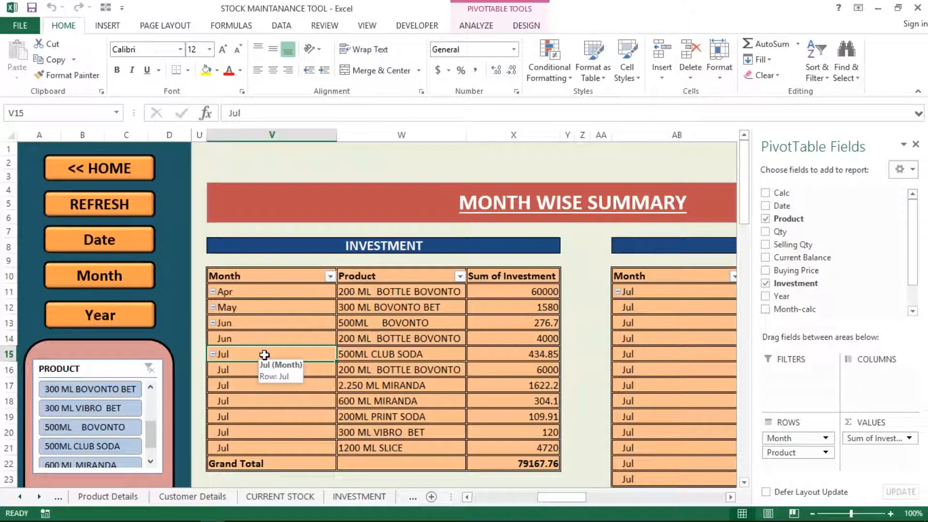
{"action": "left_click", "coordinate": [694, 305]}
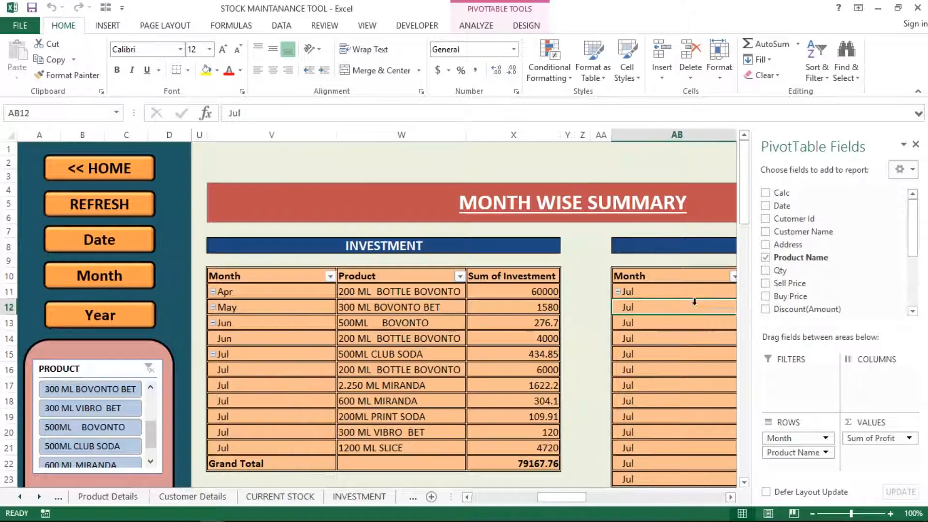
{"action": "key", "text": "Right"}
{"action": "key", "text": "Right"}
{"action": "key", "text": "Left"}
{"action": "key", "text": "Left"}
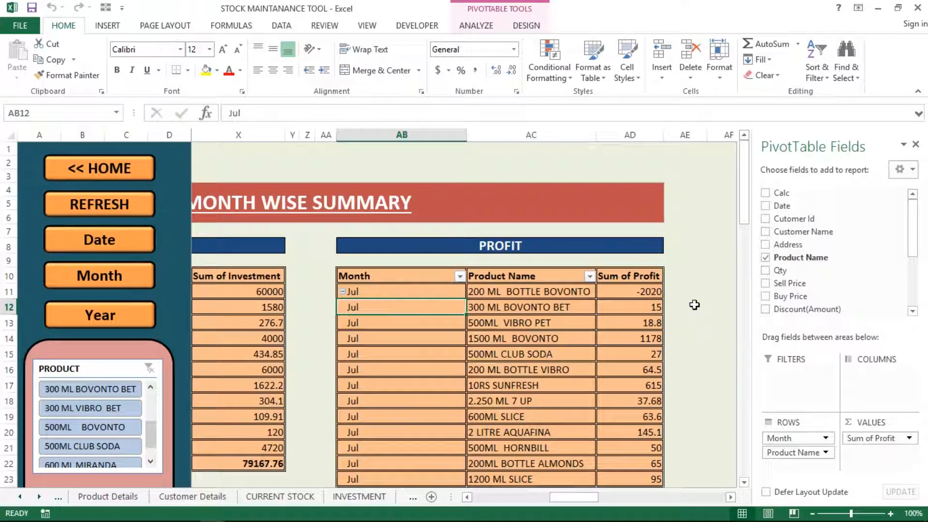
{"action": "key", "text": "Left"}
{"action": "key", "text": "Left"}
{"action": "key", "text": "Left"}
{"action": "key", "text": "Left"}
{"action": "key", "text": "Left"}
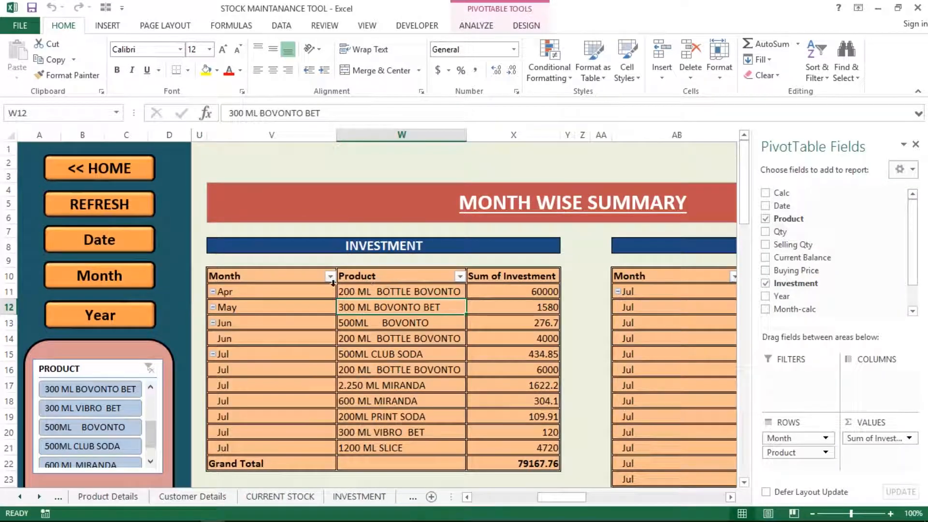
{"action": "left_click", "coordinate": [311, 292]}
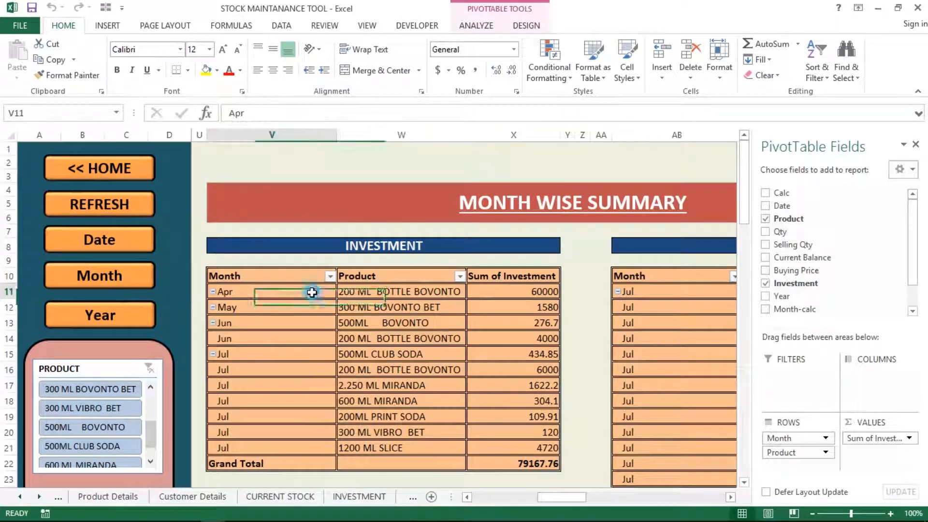
{"action": "right_click", "coordinate": [282, 292]}
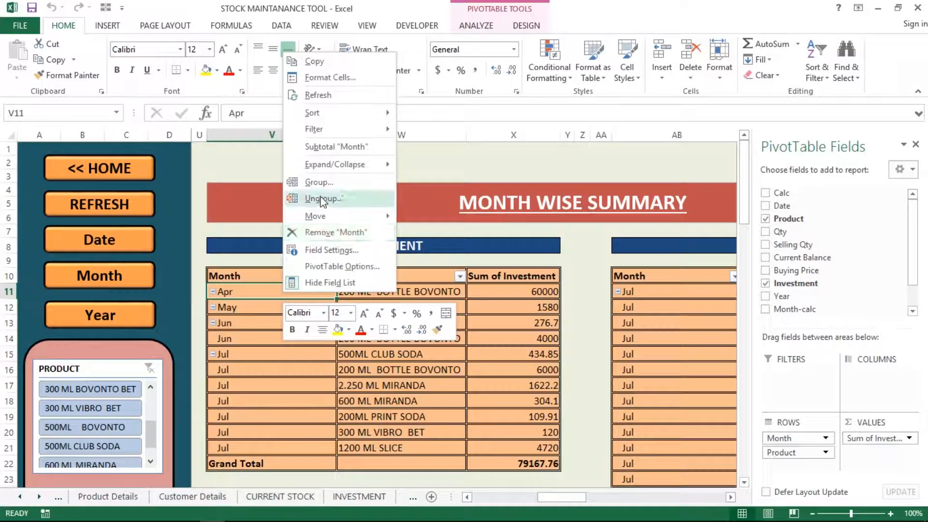
{"action": "left_click", "coordinate": [329, 184]}
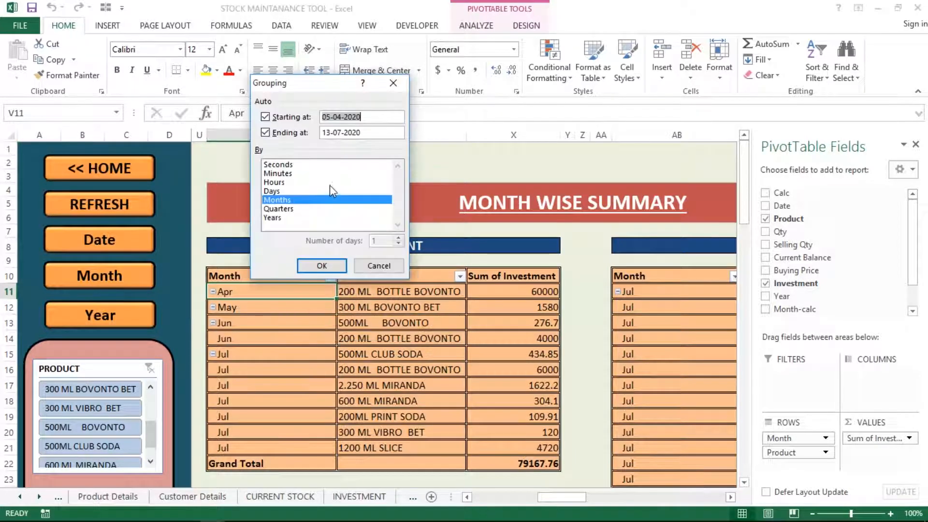
{"action": "left_click", "coordinate": [272, 191]}
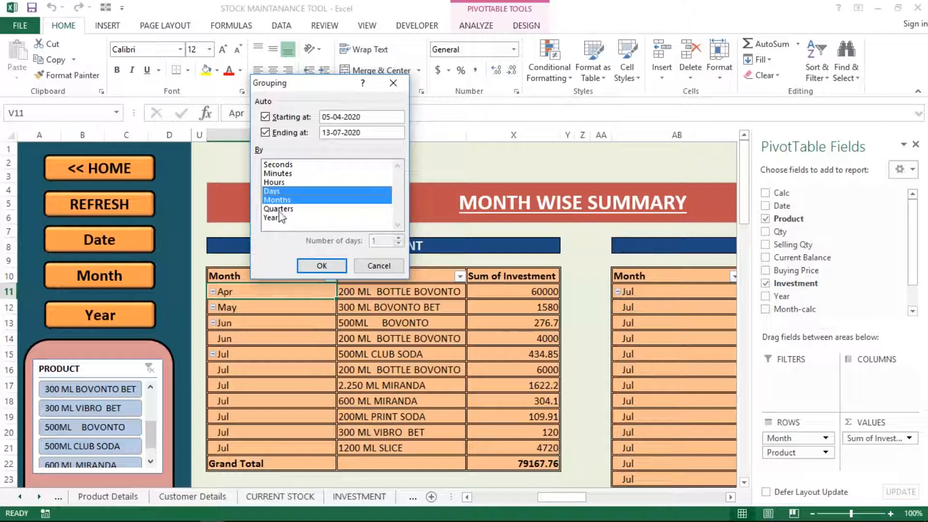
{"action": "left_click", "coordinate": [278, 199]}
{"action": "left_click", "coordinate": [320, 266]}
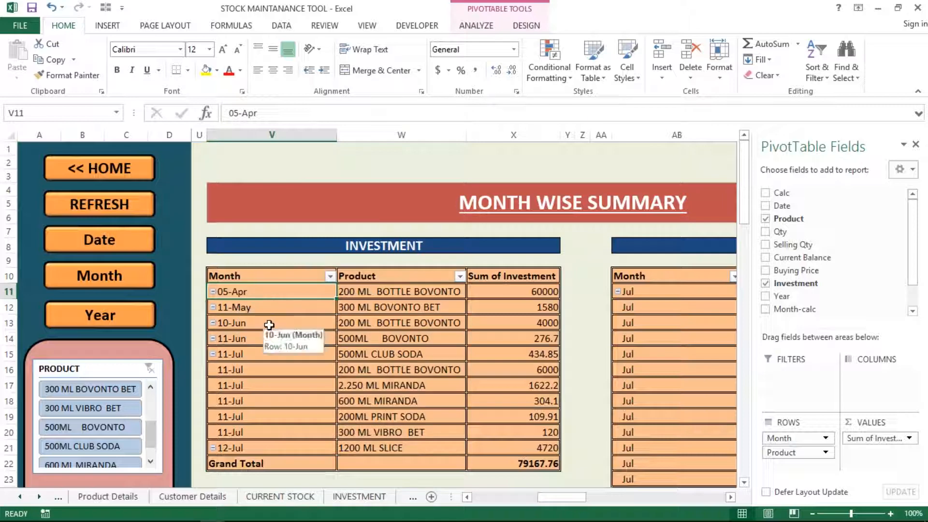
{"action": "key", "text": "ctrl+z"}
{"action": "left_click", "coordinate": [664, 373]}
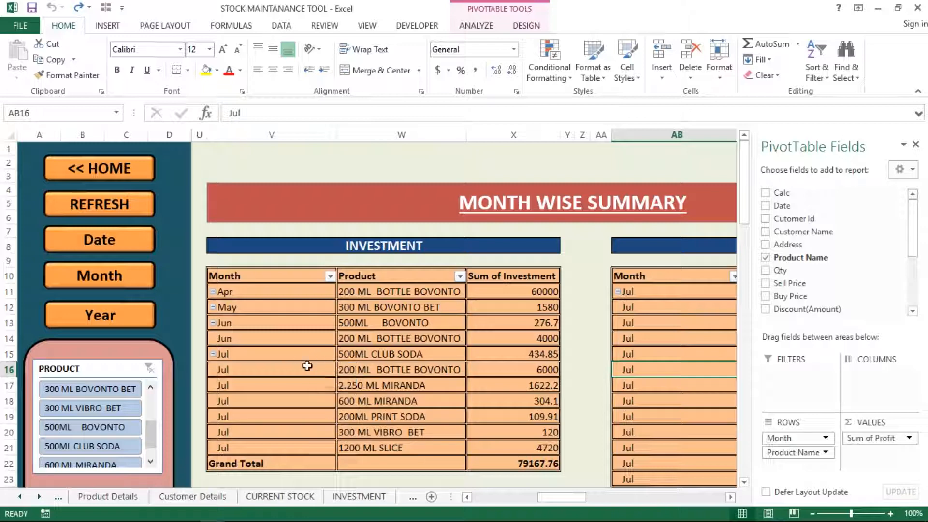
{"action": "left_click", "coordinate": [353, 292]}
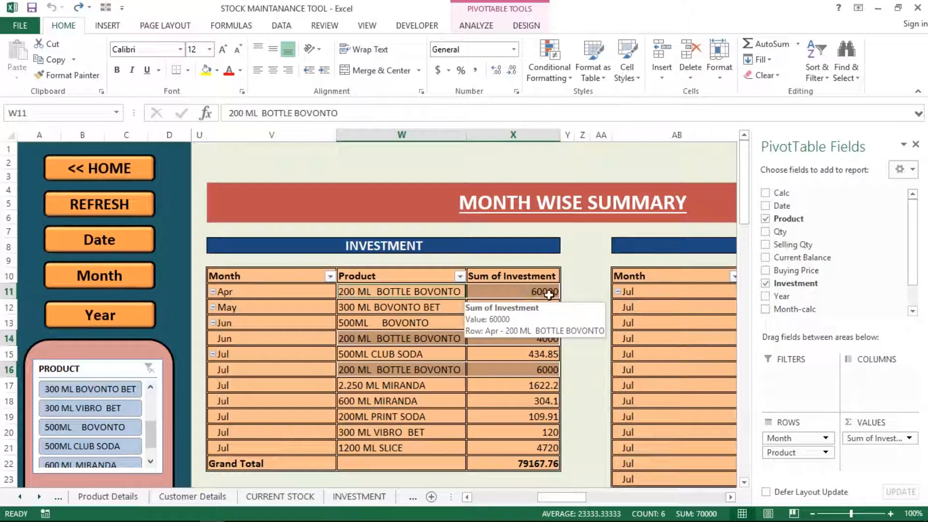
Step: Review the Month Wise profit rows, then jump to the Year Wise Summary with the Year button
{"action": "mouse_move", "coordinate": [551, 338]}
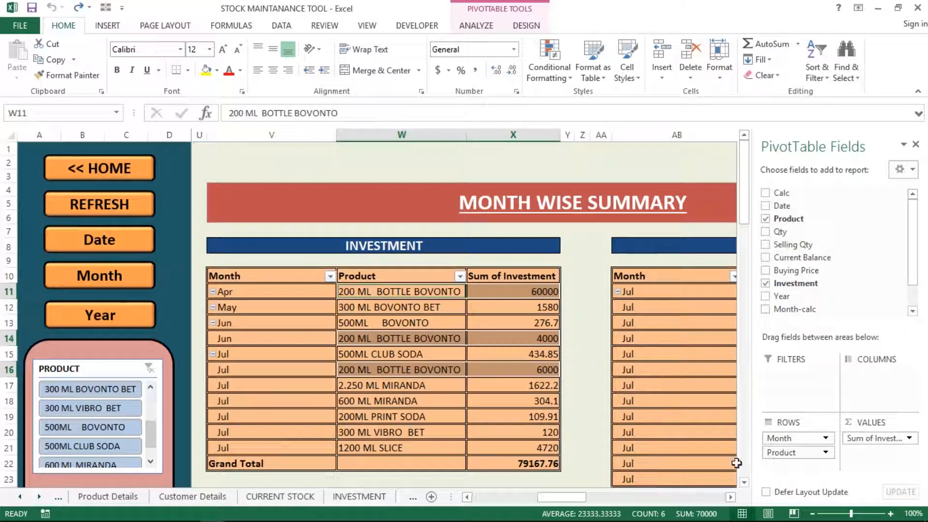
{"action": "left_click", "coordinate": [730, 497]}
{"action": "left_click", "coordinate": [730, 497]}
{"action": "left_click", "coordinate": [730, 497]}
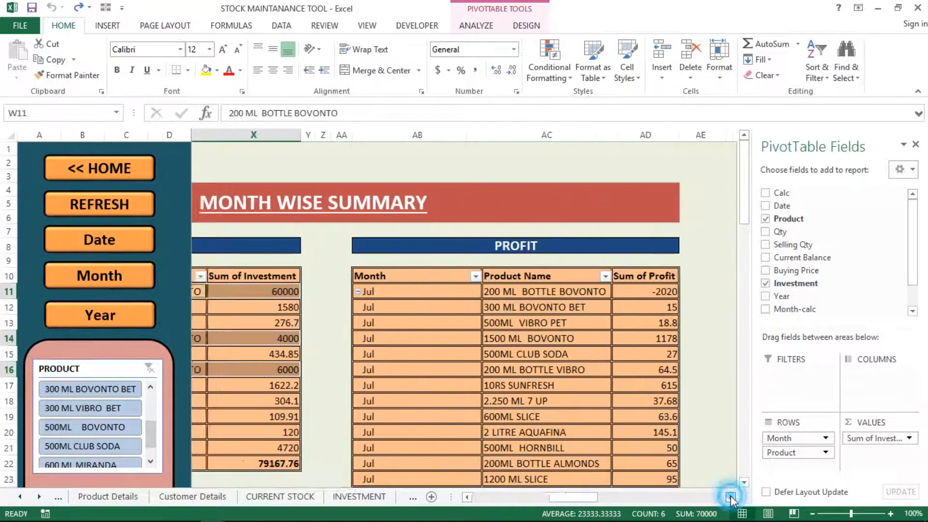
{"action": "left_click", "coordinate": [488, 301]}
{"action": "left_click", "coordinate": [466, 291]}
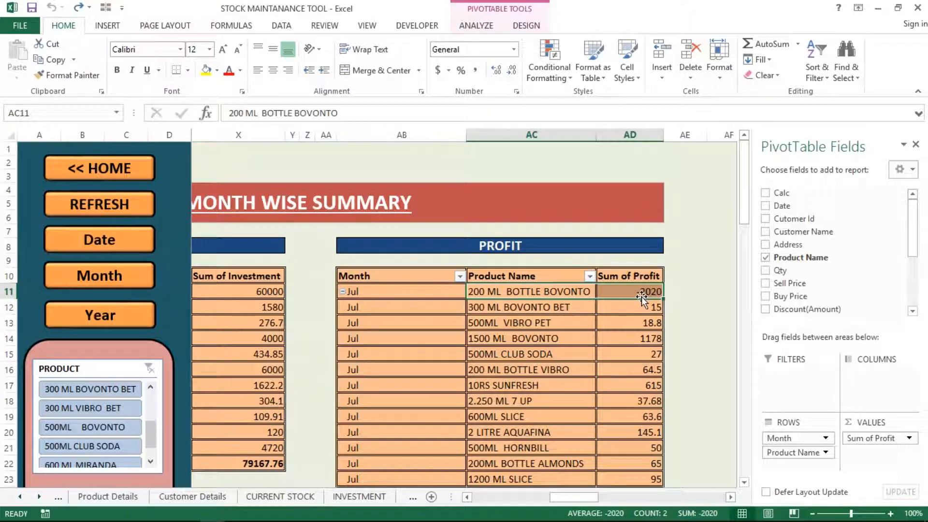
{"action": "left_click", "coordinate": [567, 329]}
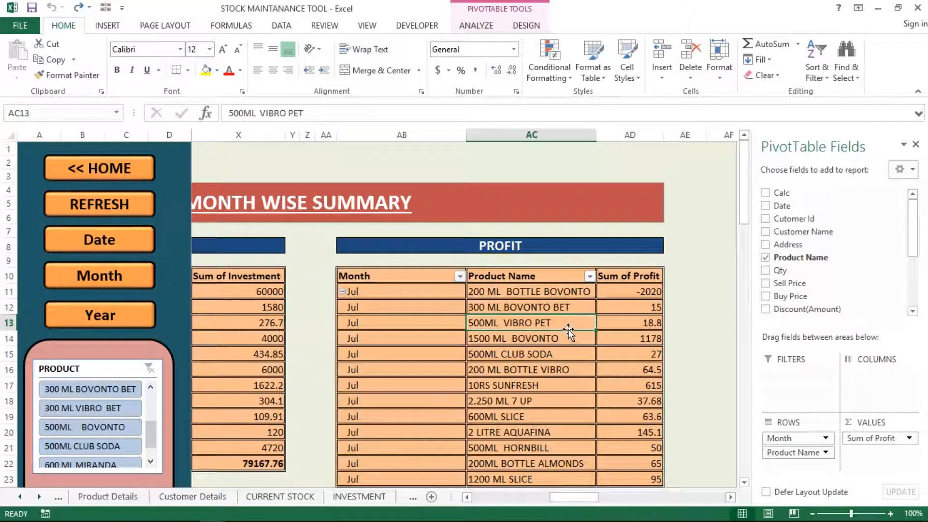
{"action": "left_click", "coordinate": [475, 339]}
{"action": "key", "text": "Left"}
{"action": "key", "text": "Left"}
{"action": "key", "text": "Left"}
{"action": "key", "text": "Left"}
{"action": "key", "text": "Left"}
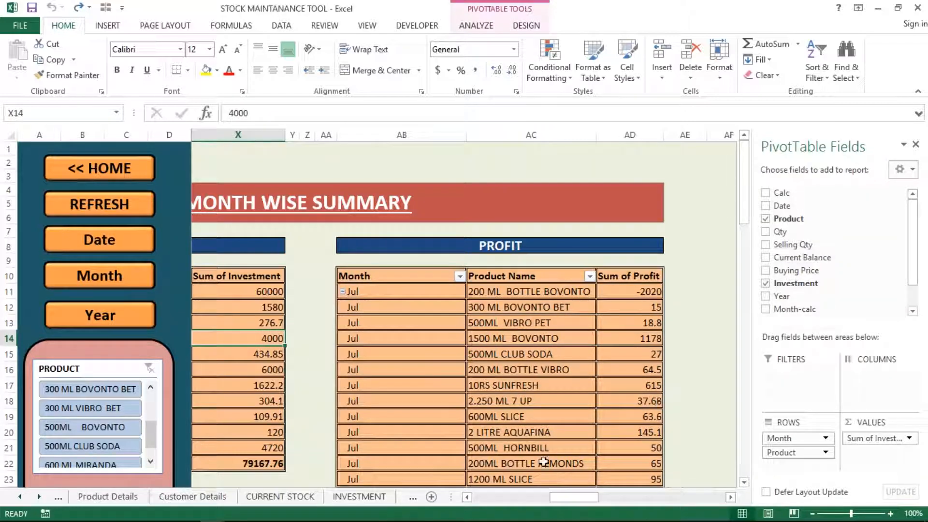
{"action": "left_click", "coordinate": [473, 497]}
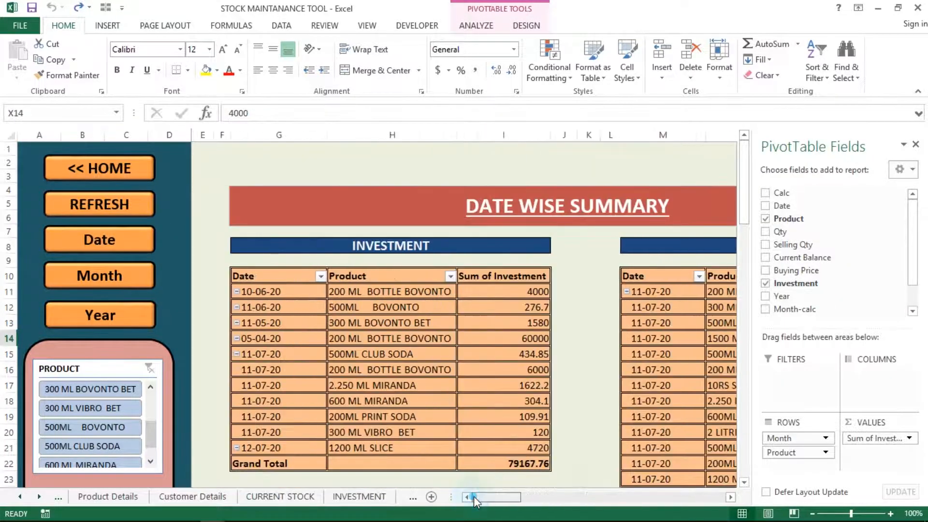
{"action": "left_click", "coordinate": [64, 317]}
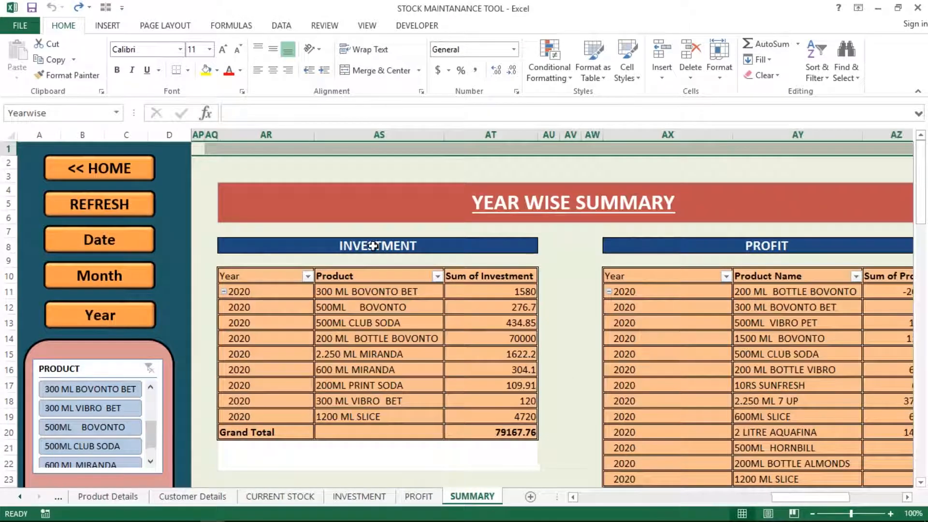
Step: Close the PivotTable Fields pane and return from the Year Wise to the Date Wise Summary
{"action": "left_click", "coordinate": [368, 301]}
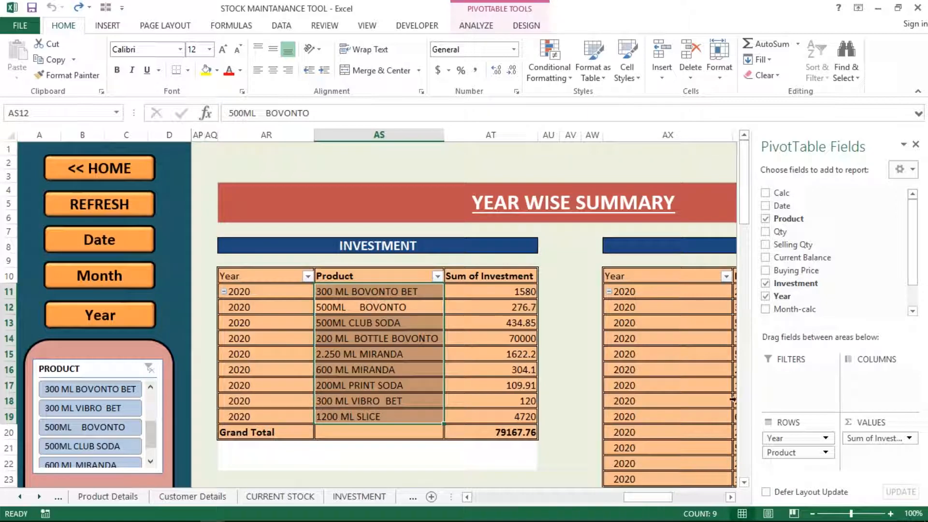
{"action": "left_click", "coordinate": [916, 145]}
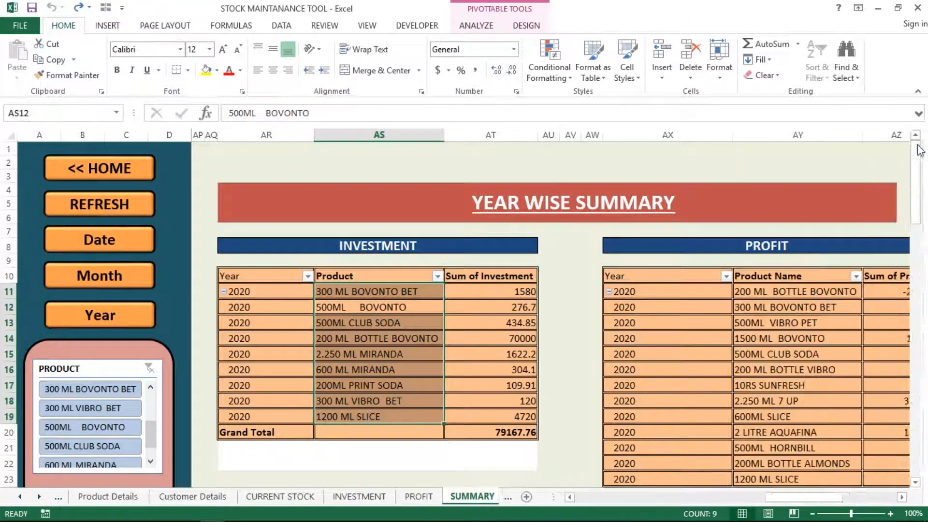
{"action": "left_click", "coordinate": [907, 497]}
{"action": "left_click", "coordinate": [907, 498]}
{"action": "left_click", "coordinate": [907, 498]}
{"action": "left_click", "coordinate": [907, 497]}
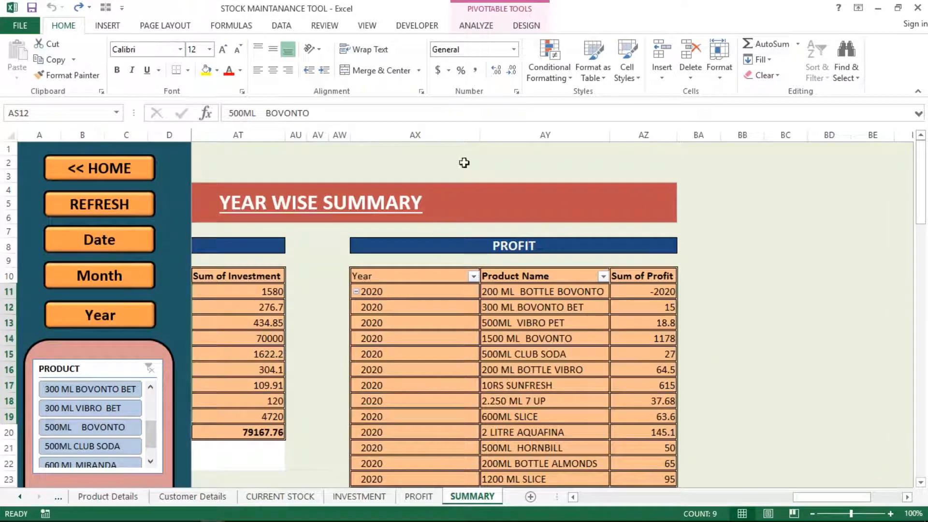
{"action": "left_click", "coordinate": [464, 163]}
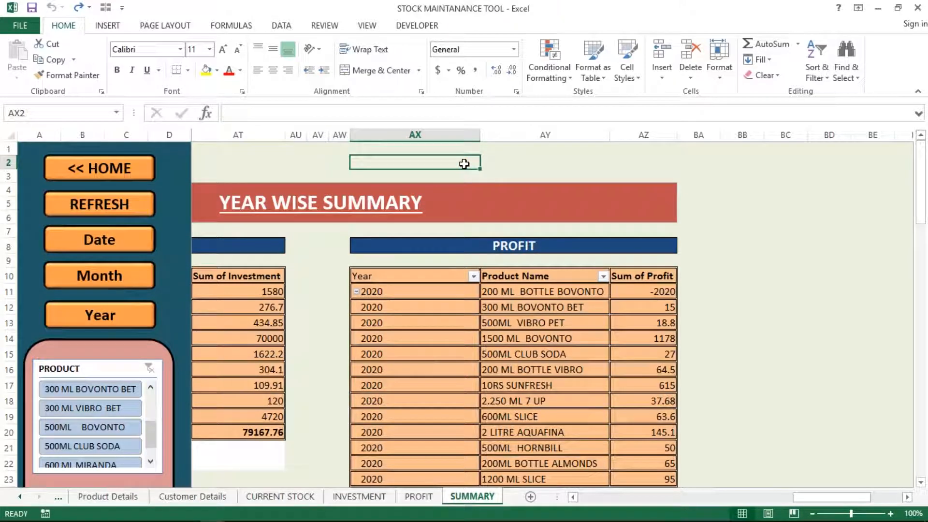
{"action": "key", "text": "Left"}
{"action": "key", "text": "Left"}
{"action": "key", "text": "Left"}
{"action": "key", "text": "Left"}
{"action": "key", "text": "Left"}
{"action": "key", "text": "Left"}
{"action": "key", "text": "Left"}
{"action": "key", "text": "Left"}
{"action": "key", "text": "Left"}
{"action": "key", "text": "Left"}
{"action": "key", "text": "Left"}
{"action": "key", "text": "Left"}
{"action": "key", "text": "Left"}
{"action": "key", "text": "Left"}
{"action": "key", "text": "Left"}
{"action": "key", "text": "Left"}
{"action": "key", "text": "Left"}
{"action": "key", "text": "Left"}
{"action": "key", "text": "Left"}
{"action": "key", "text": "Left"}
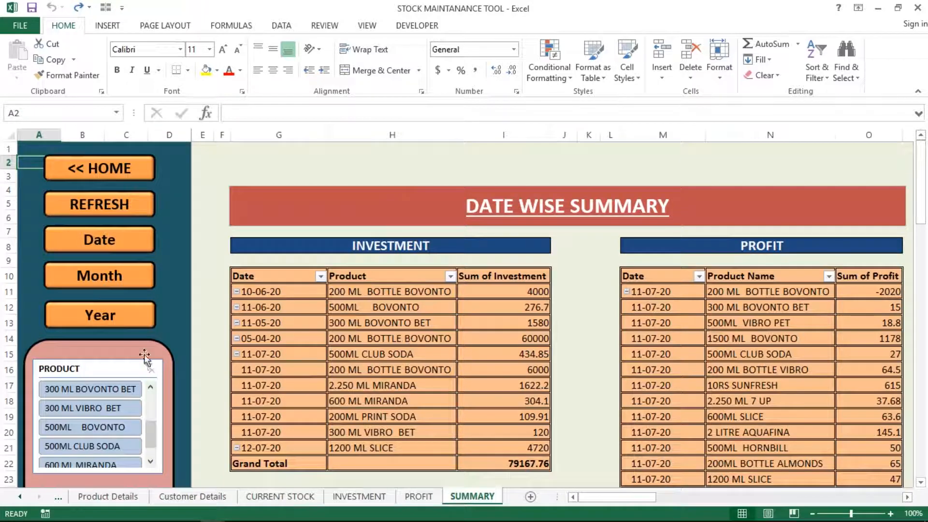
{"action": "left_click", "coordinate": [75, 392]}
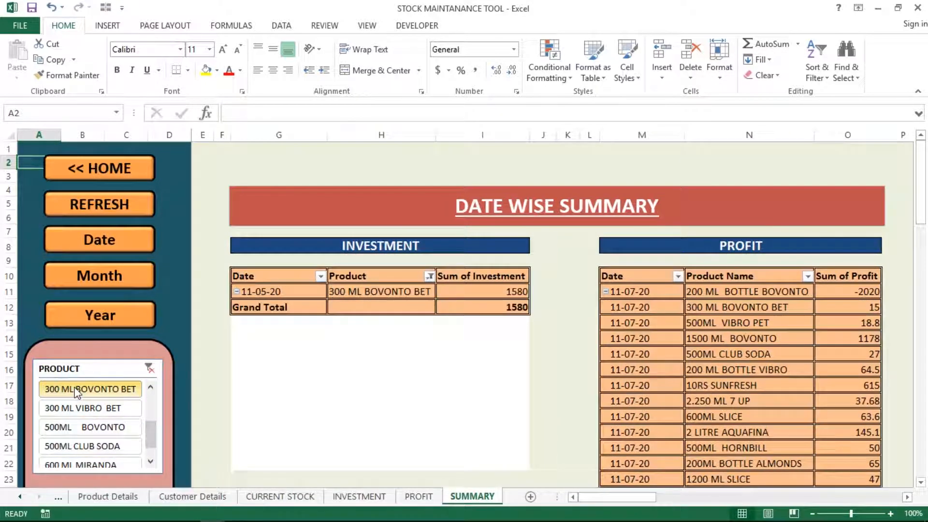
{"action": "left_click", "coordinate": [75, 409], "text": "ctrl"}
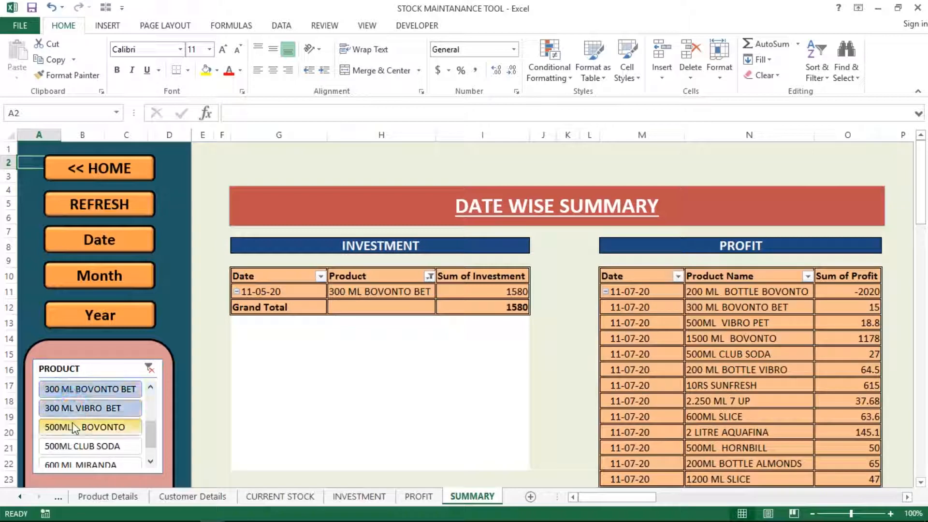
{"action": "left_click", "coordinate": [73, 427], "text": "ctrl"}
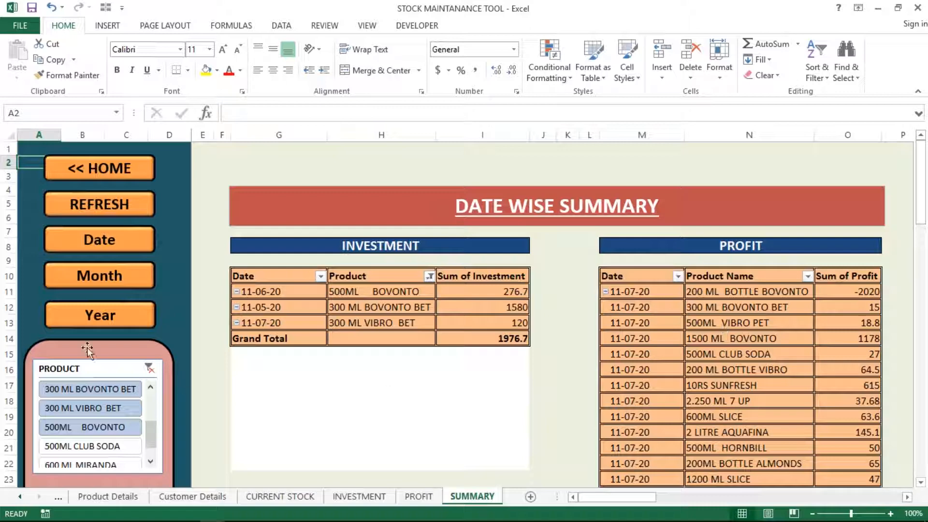
{"action": "left_click", "coordinate": [149, 368]}
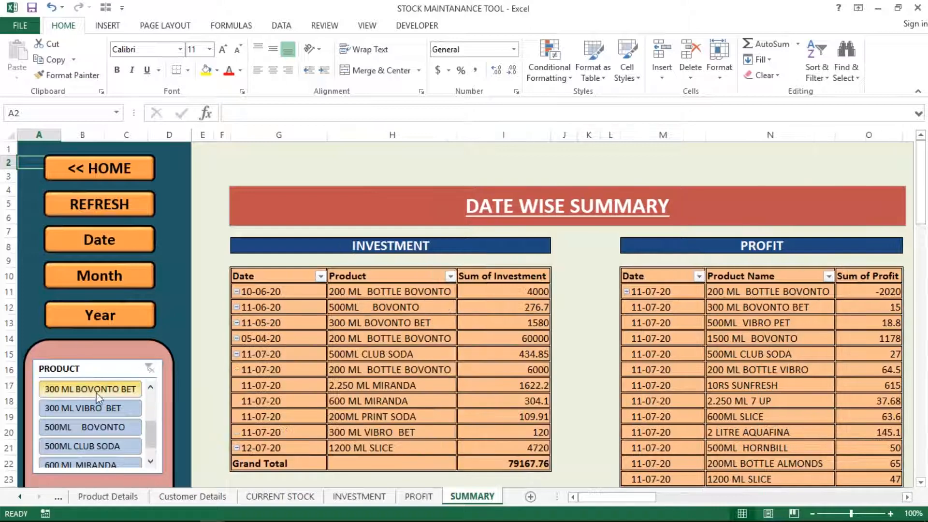
Step: Check the PRODUCT slicer's current connections and the pivot names, including PivotTable1 for investment
{"action": "right_click", "coordinate": [96, 393]}
{"action": "right_click", "coordinate": [95, 396]}
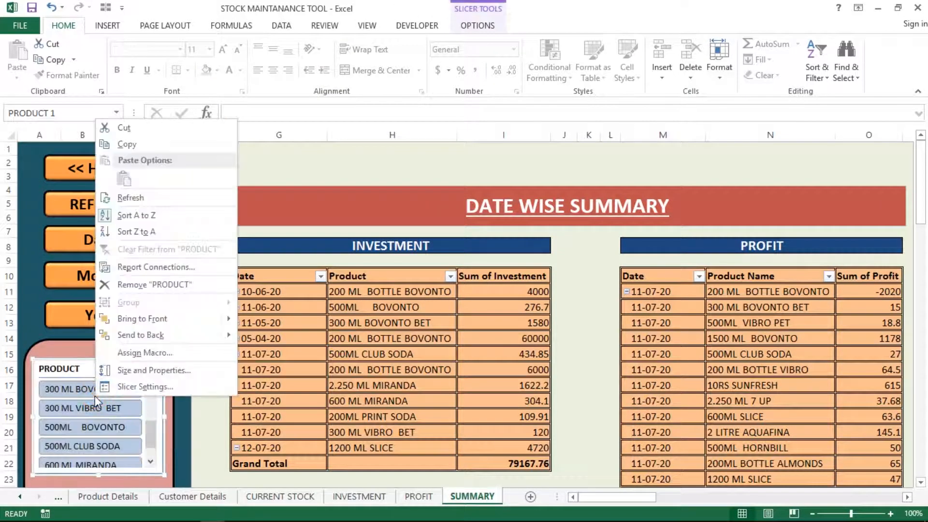
{"action": "left_click", "coordinate": [174, 267]}
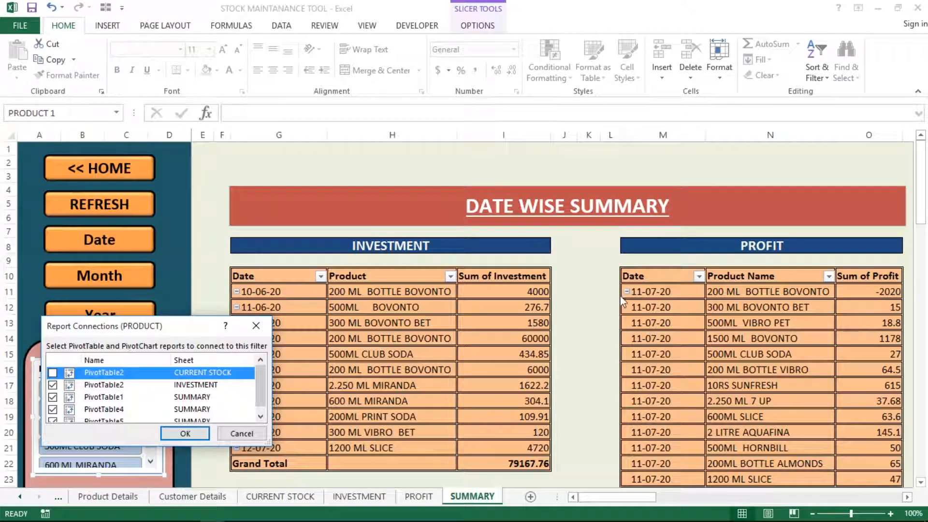
{"action": "key", "text": "Return"}
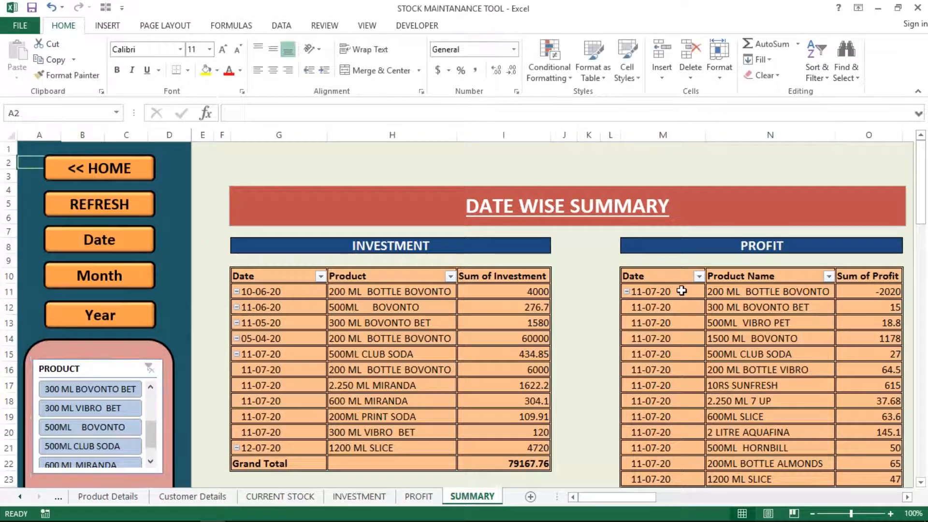
{"action": "left_click", "coordinate": [403, 322]}
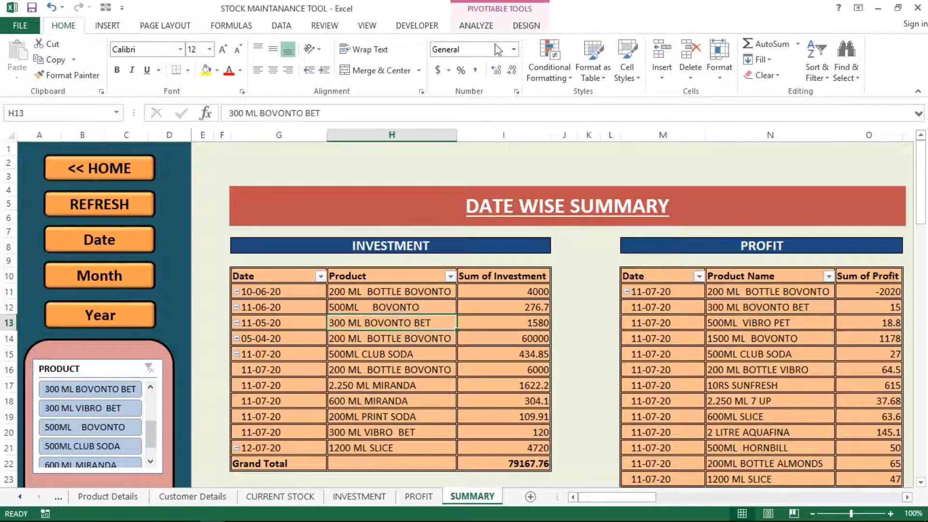
{"action": "left_click", "coordinate": [524, 27]}
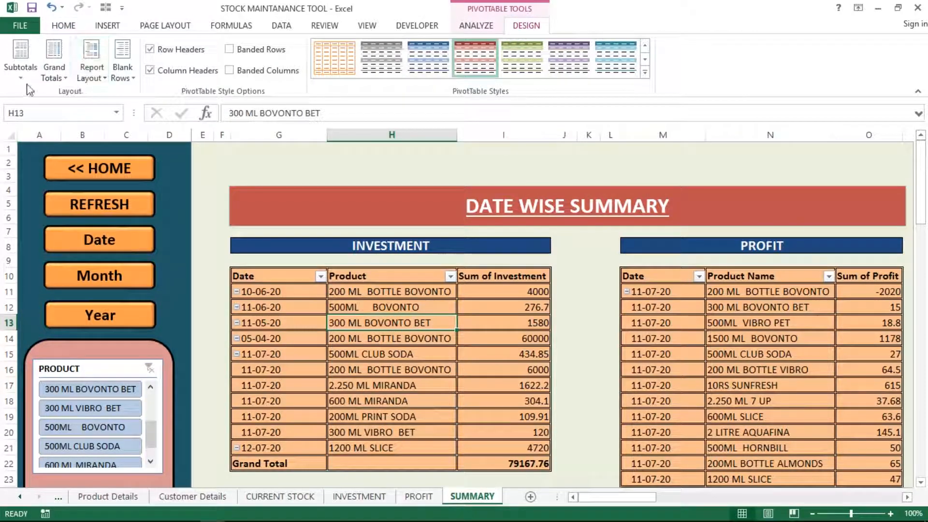
{"action": "left_click", "coordinate": [477, 25]}
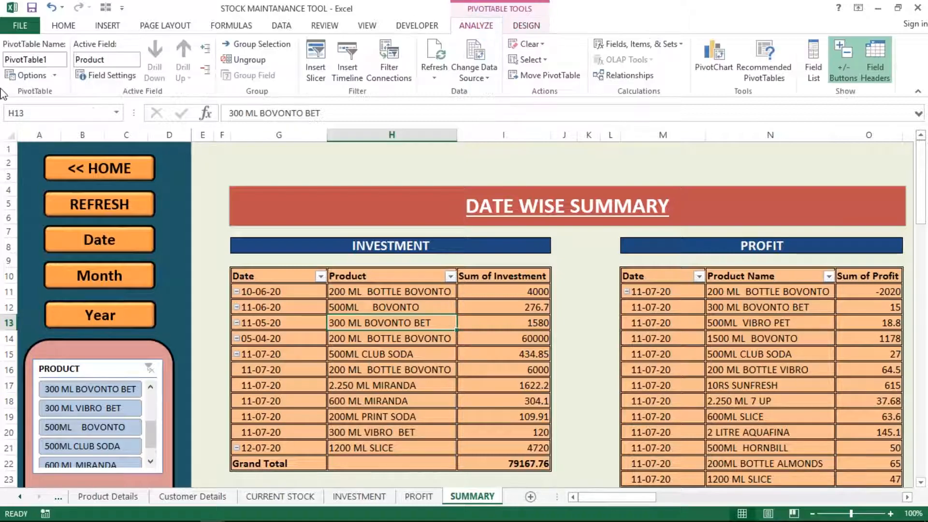
{"action": "left_click", "coordinate": [56, 59]}
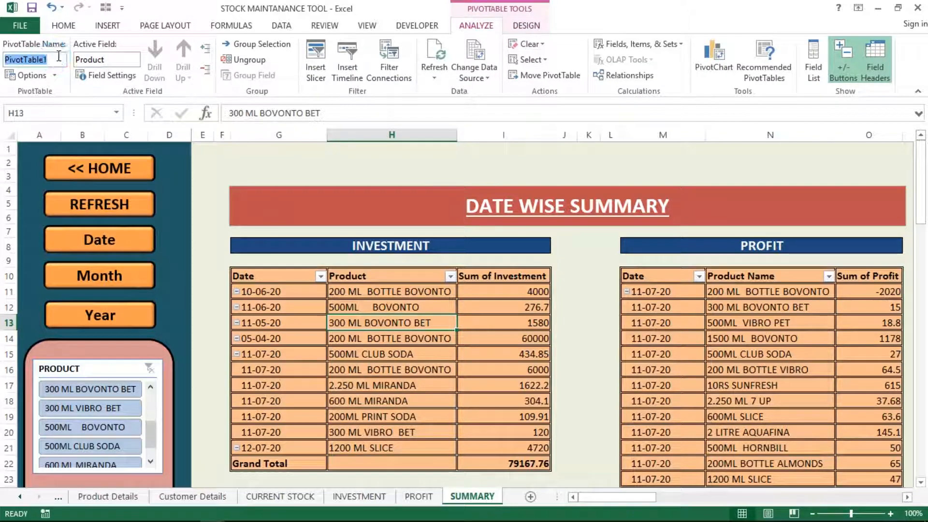
{"action": "key", "text": "Escape"}
{"action": "left_click", "coordinate": [689, 321]}
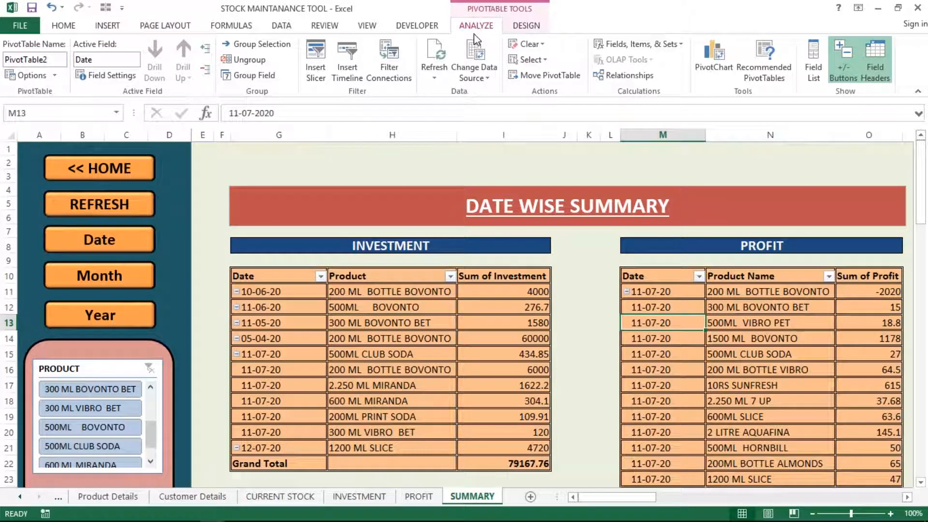
Step: Connect the PRODUCT slicer to PivotTable2 on the CURRENT STOCK sheet through Report Connections
{"action": "right_click", "coordinate": [125, 379]}
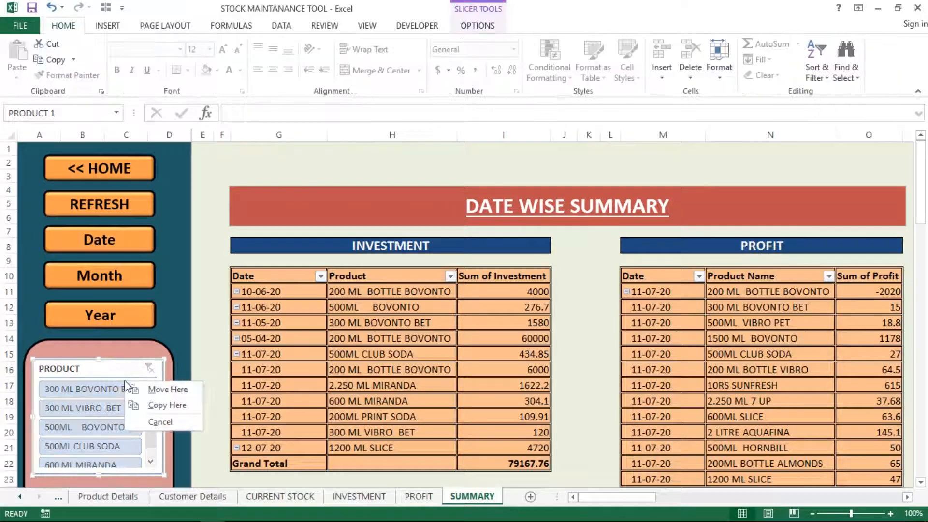
{"action": "key", "text": "Escape"}
{"action": "right_click", "coordinate": [124, 382]}
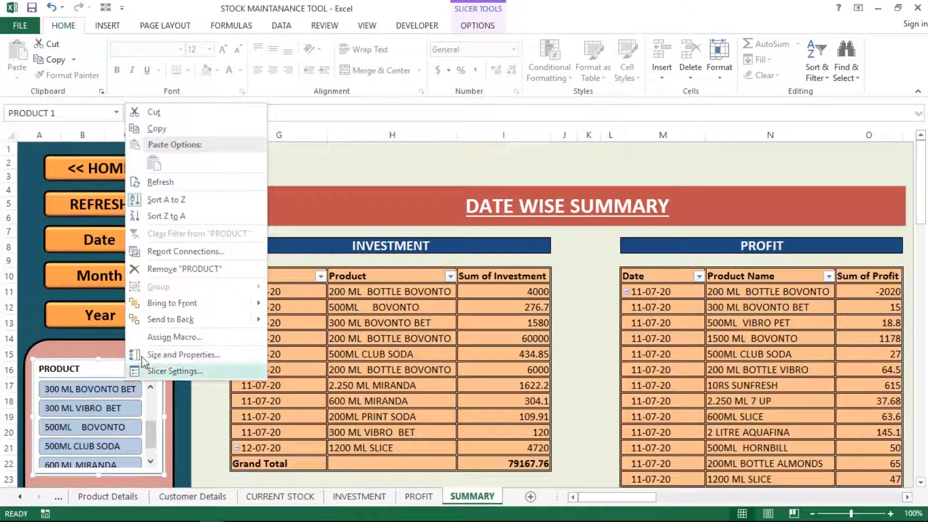
{"action": "left_click", "coordinate": [211, 250]}
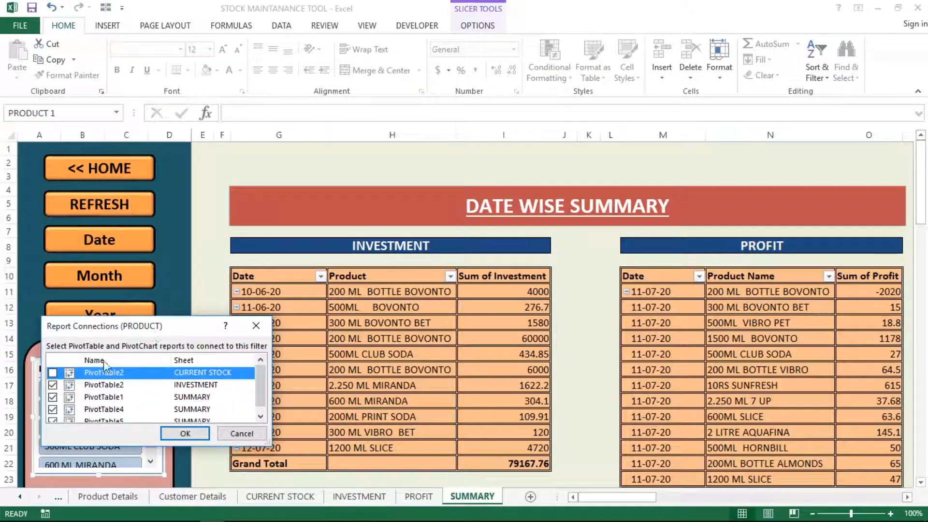
{"action": "left_click", "coordinate": [52, 373]}
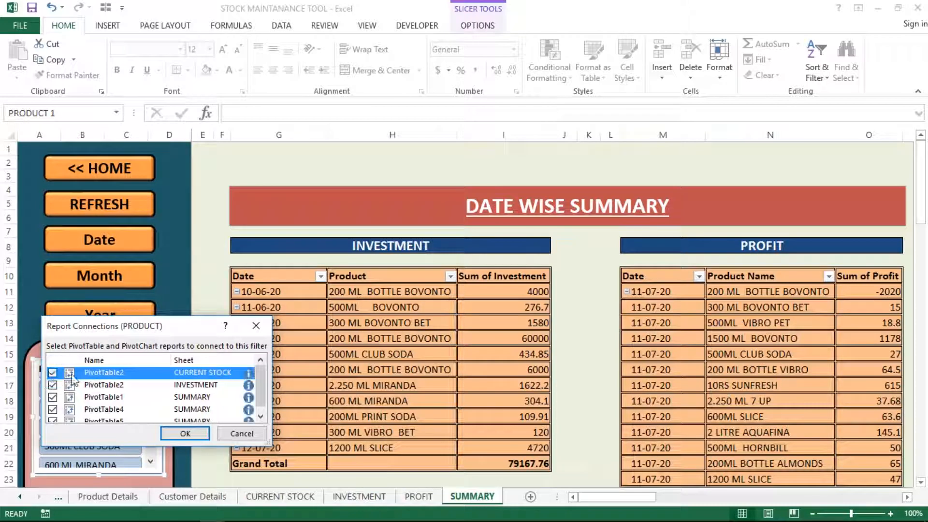
{"action": "left_click", "coordinate": [193, 434]}
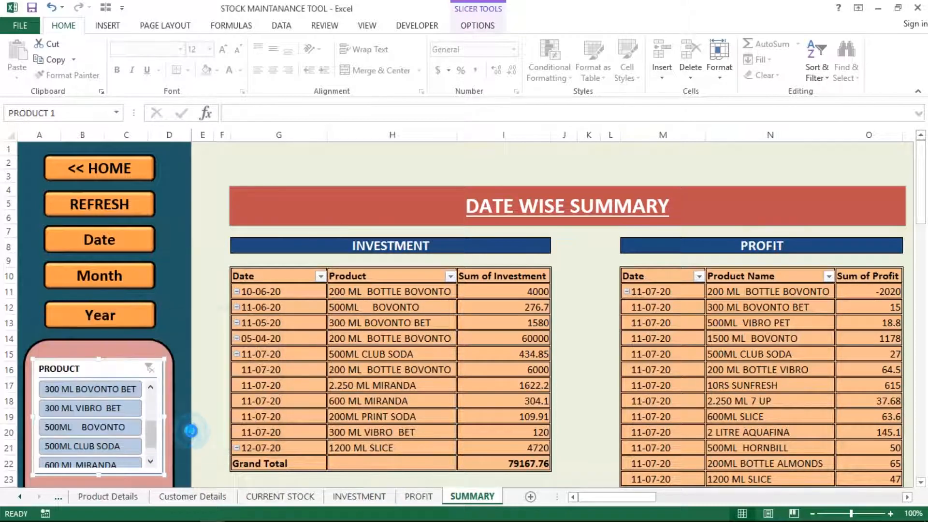
{"action": "left_click", "coordinate": [723, 348]}
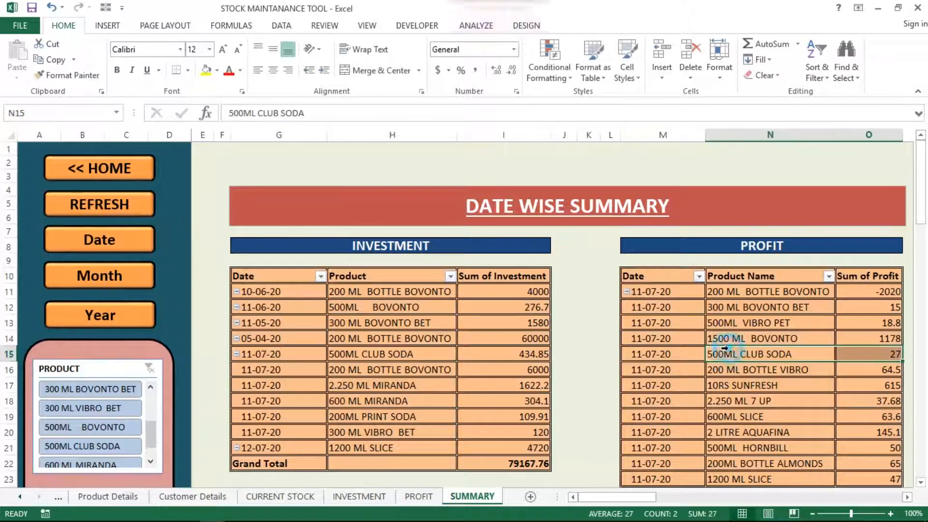
Step: Test the PRODUCT slicer with 300 ML BOVONTO BET, 300 ML VIBRO BET and 500ML BOVONTO, then clear it
{"action": "left_click", "coordinate": [533, 369]}
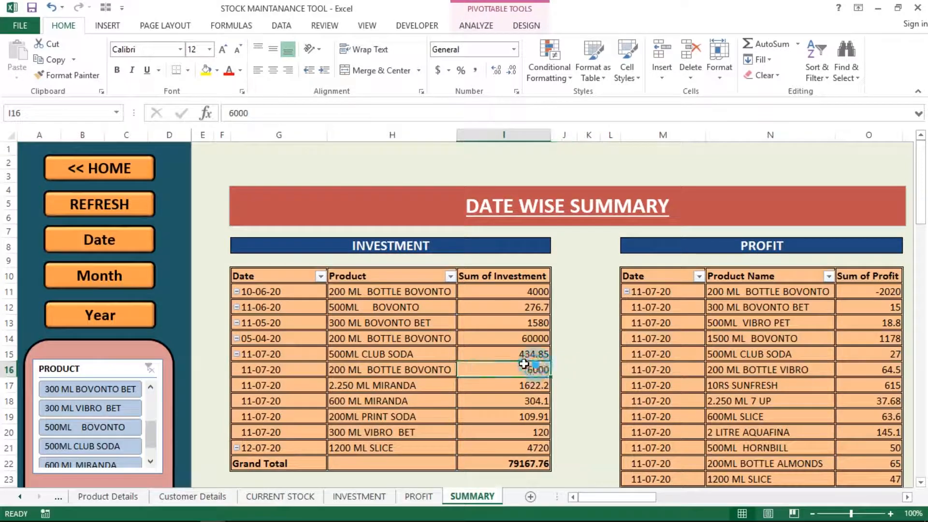
{"action": "left_click", "coordinate": [112, 394]}
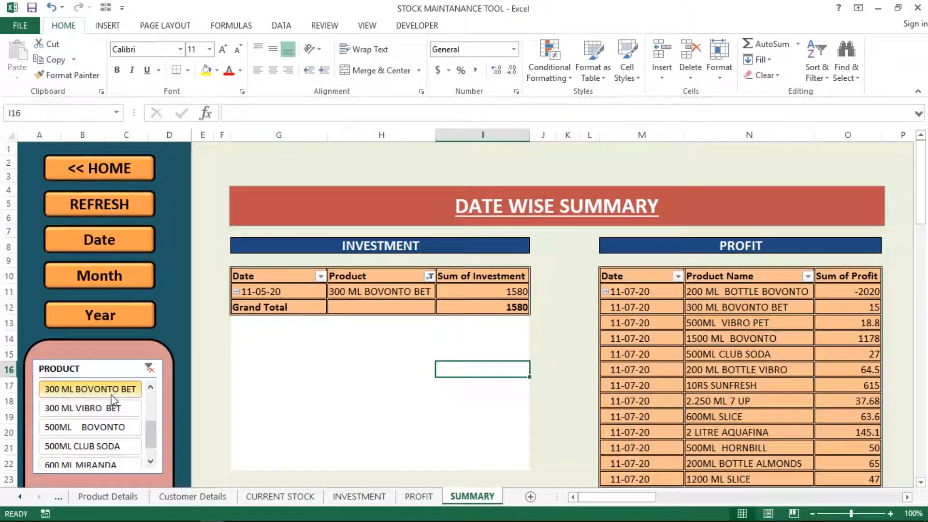
{"action": "left_click", "coordinate": [108, 409], "text": "ctrl"}
{"action": "left_click", "coordinate": [99, 424]}
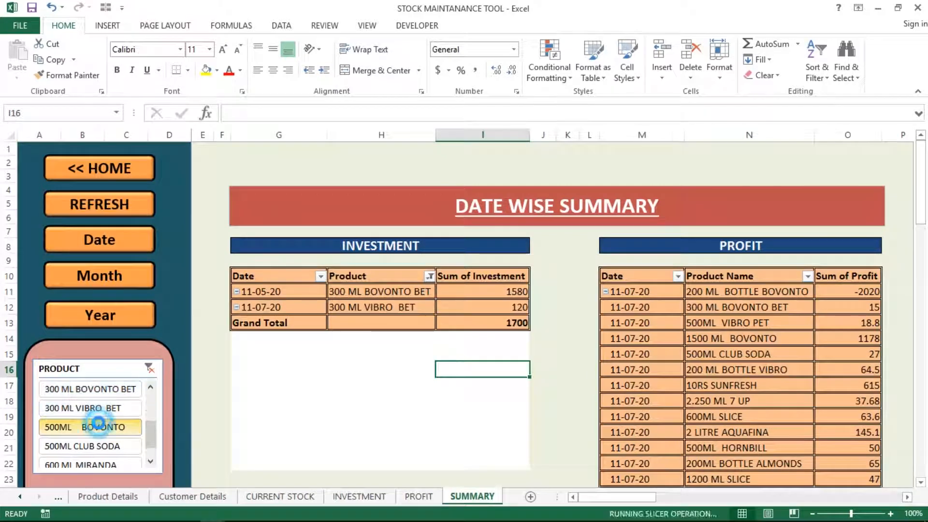
{"action": "left_click", "coordinate": [150, 369]}
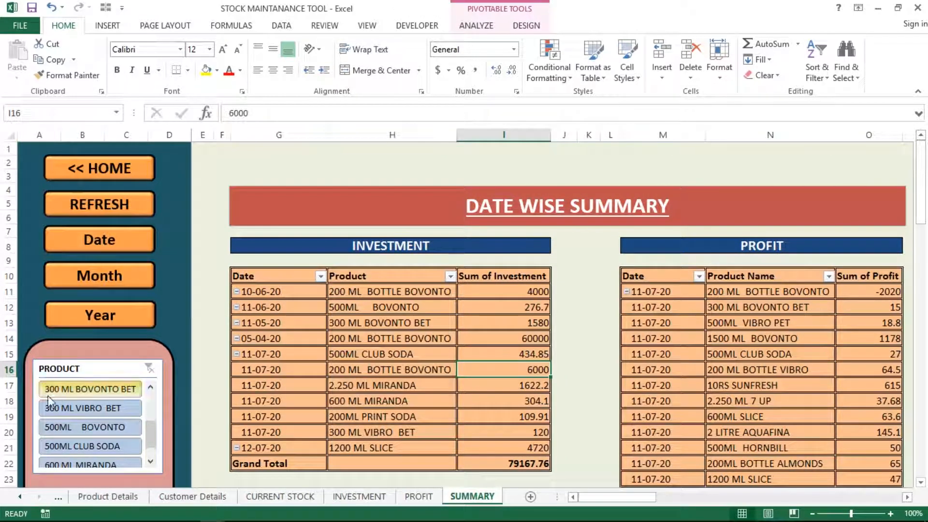
Step: Open Insert Slicer for the Investment pivot from the PivotTable Analyze tab
{"action": "left_click", "coordinate": [475, 26]}
{"action": "left_click", "coordinate": [324, 339]}
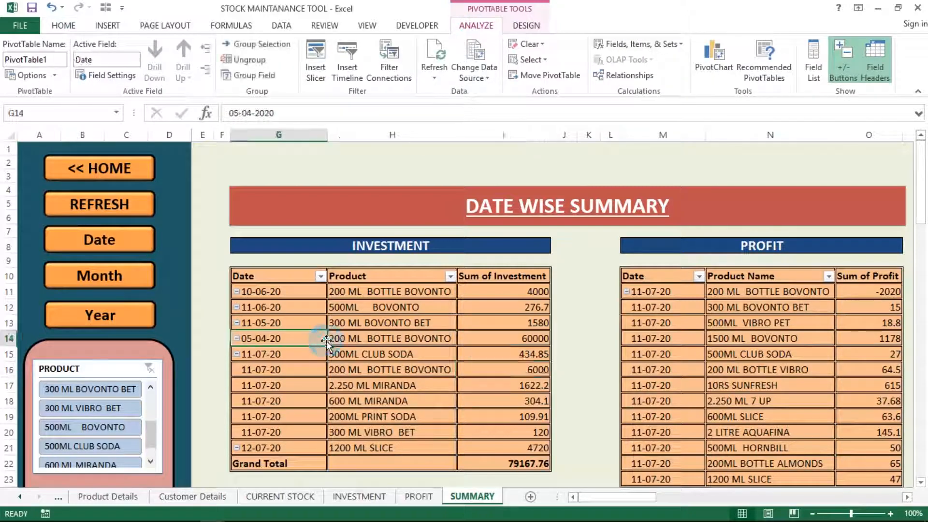
{"action": "left_click", "coordinate": [308, 66]}
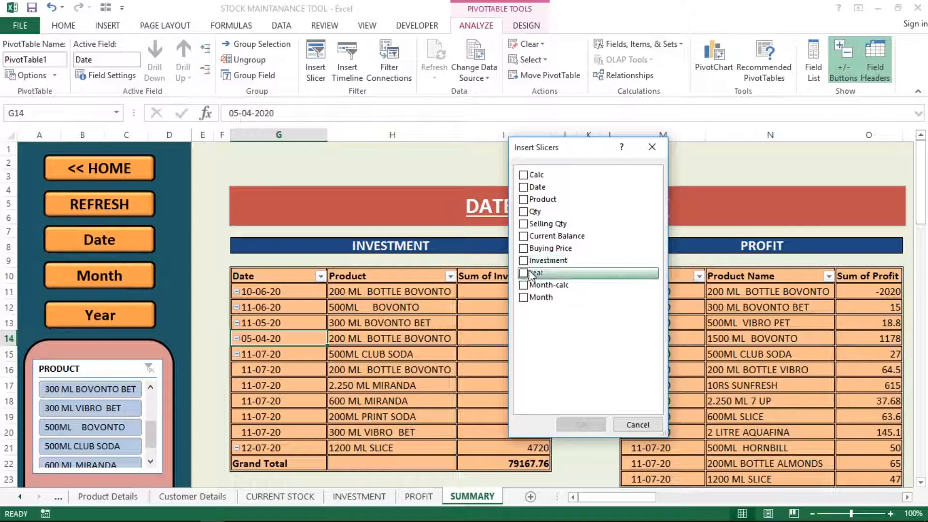
Step: Insert a Month slicer for the Investment pivot and drag it below the PRODUCT slicer
{"action": "left_click", "coordinate": [524, 297]}
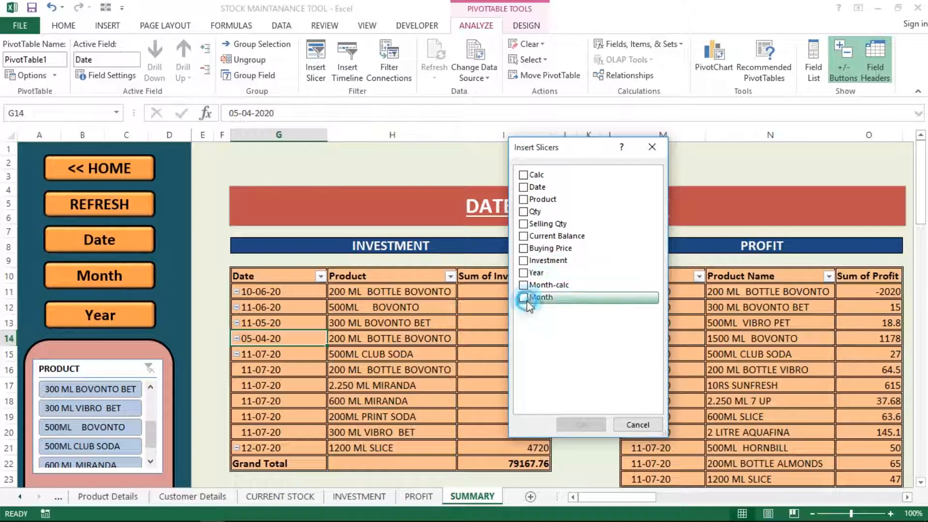
{"action": "left_click", "coordinate": [571, 422]}
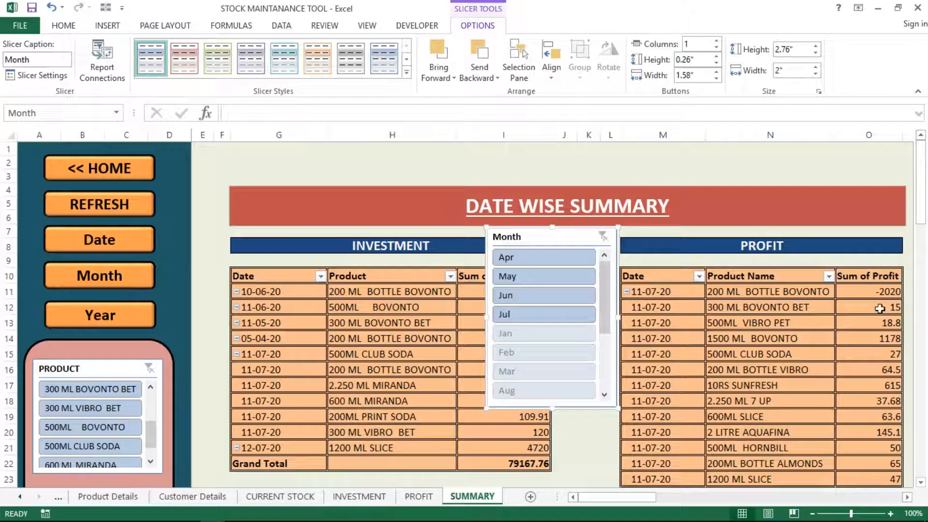
{"action": "scroll", "coordinate": [921, 483], "scroll_direction": "down", "scroll_amount": 2}
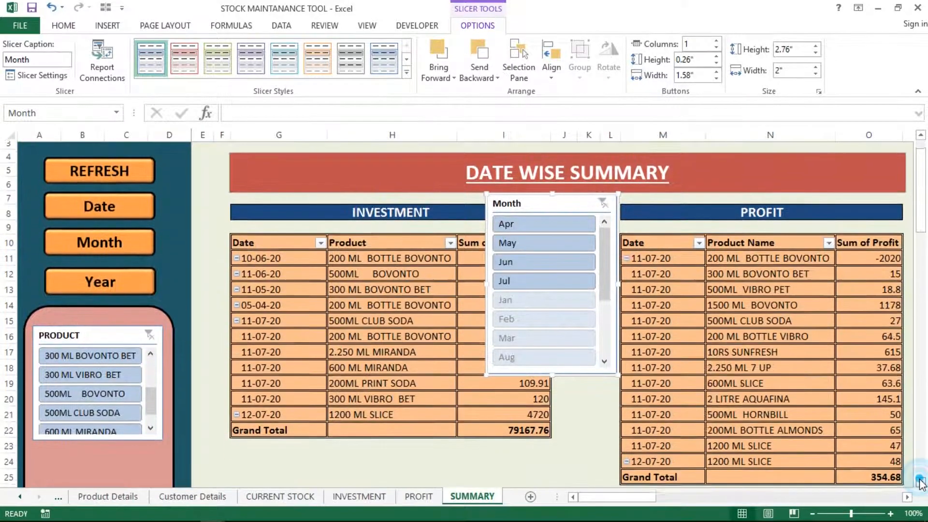
{"action": "left_click_drag", "start_coordinate": [537, 155], "coordinate": [85, 404]}
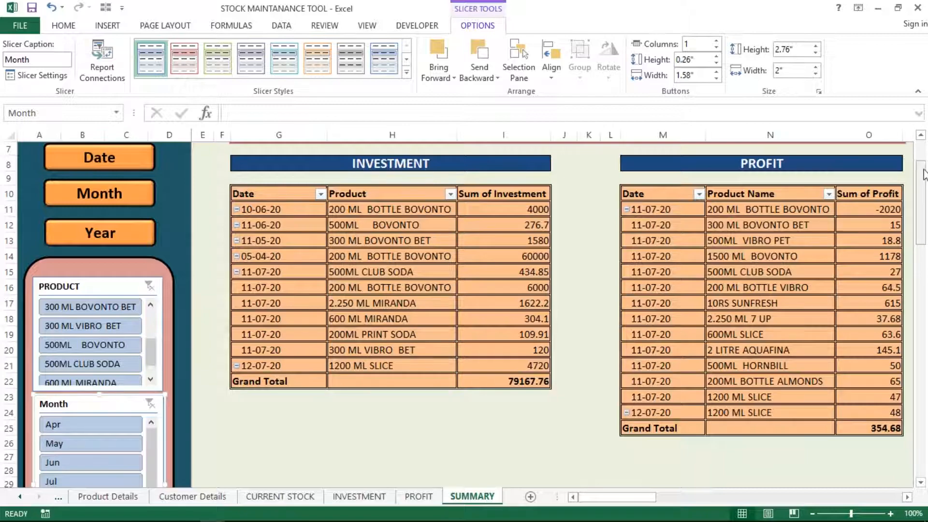
{"action": "left_click_drag", "start_coordinate": [922, 183], "coordinate": [922, 212]}
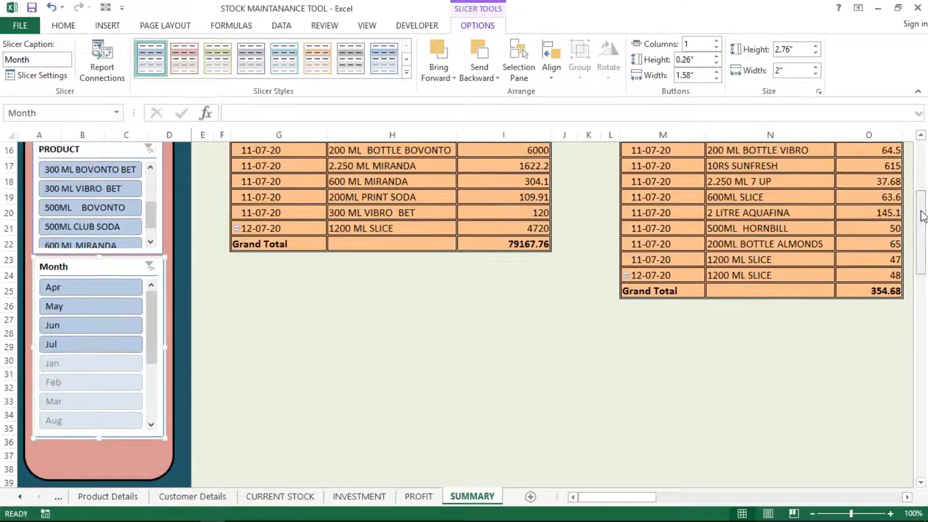
{"action": "right_click", "coordinate": [55, 375]}
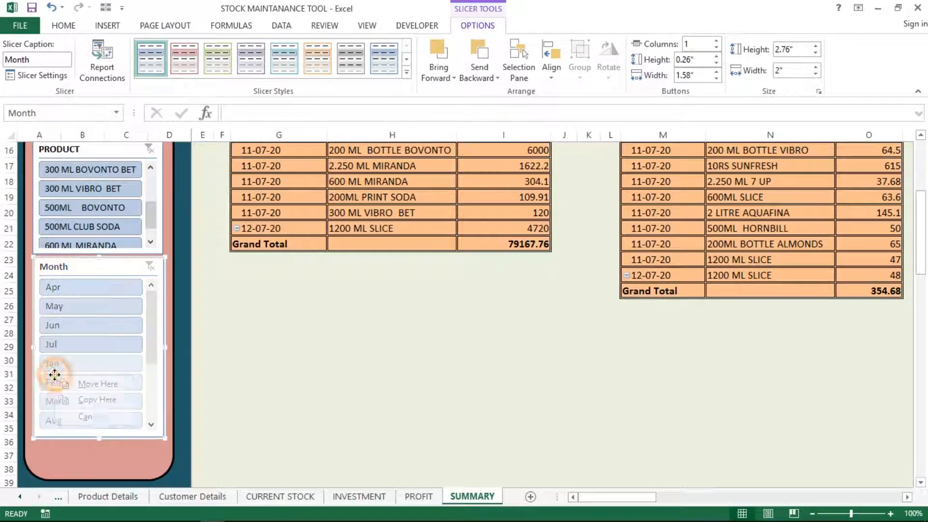
{"action": "right_click", "coordinate": [54, 375]}
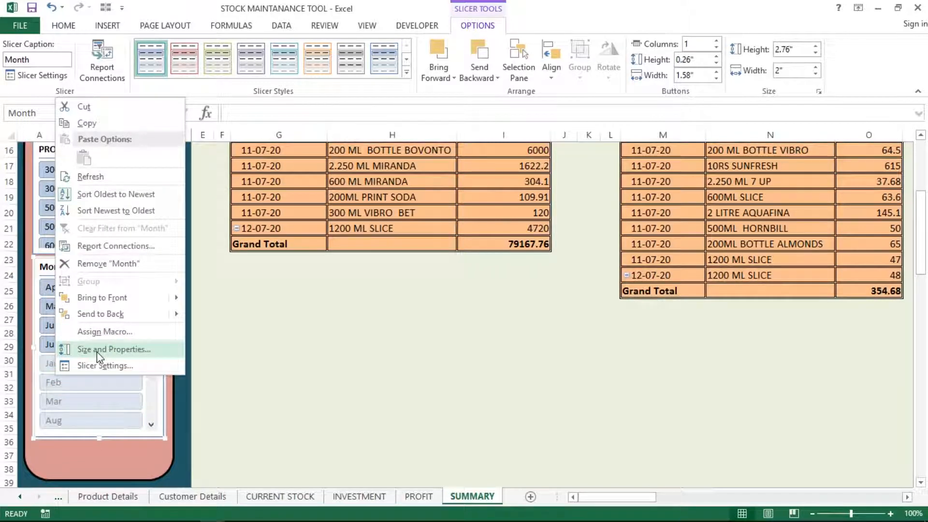
Step: Set the Month slicer to hide items with no data and shorten it to fit Apr–Jul
{"action": "left_click", "coordinate": [99, 367]}
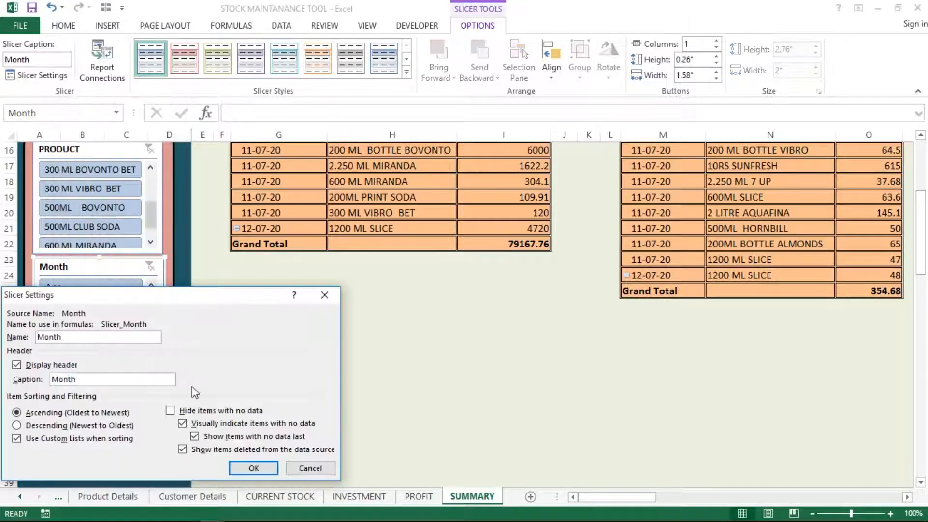
{"action": "left_click", "coordinate": [181, 414]}
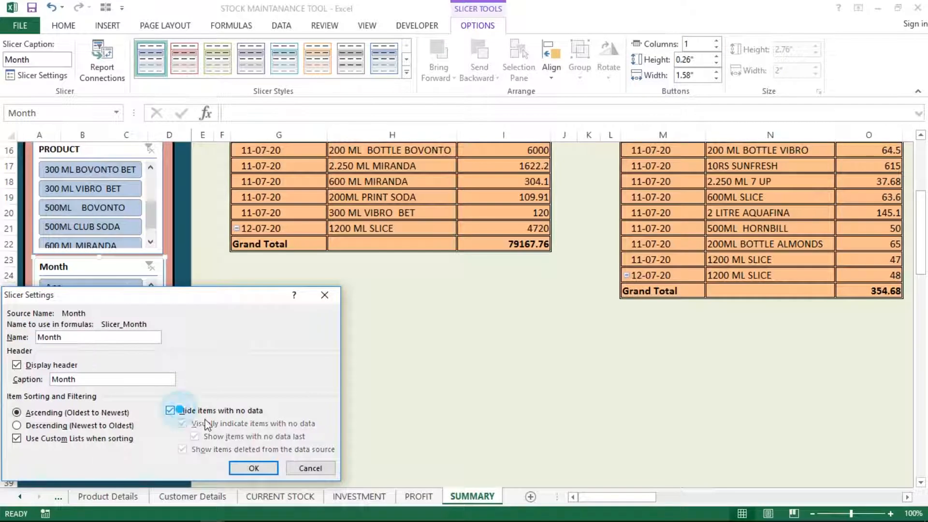
{"action": "left_click", "coordinate": [254, 467]}
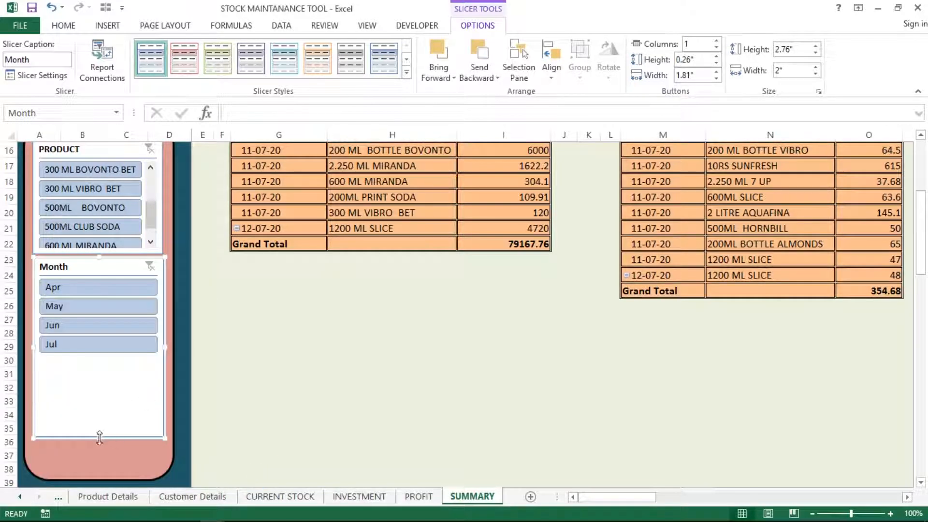
{"action": "left_click_drag", "start_coordinate": [98, 437], "coordinate": [93, 360]}
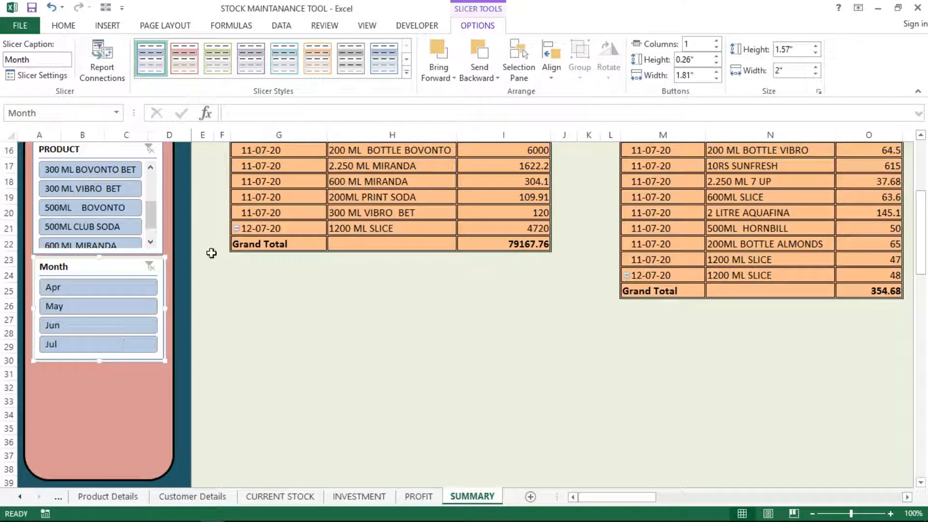
{"action": "left_click_drag", "start_coordinate": [211, 253], "coordinate": [435, 212]}
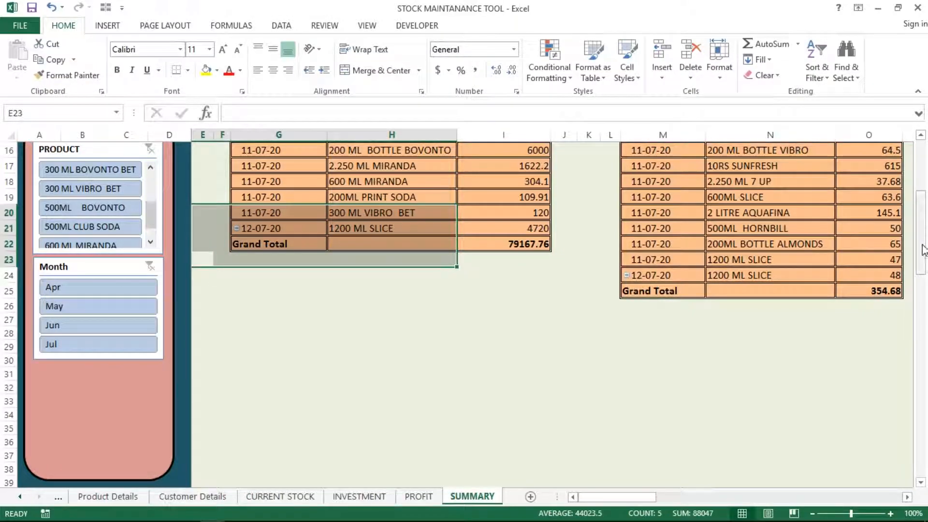
{"action": "left_click_drag", "start_coordinate": [923, 250], "coordinate": [920, 198]}
{"action": "left_click", "coordinate": [332, 148]}
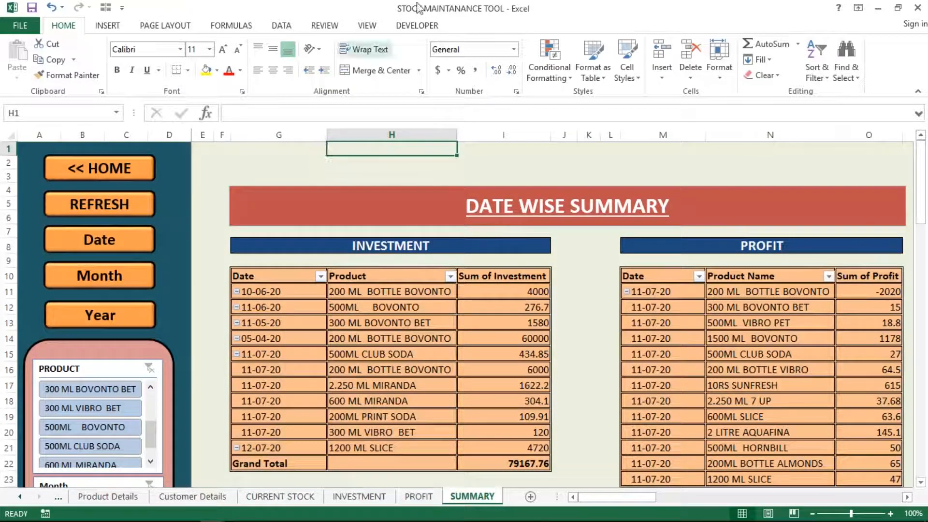
{"action": "left_click", "coordinate": [322, 301]}
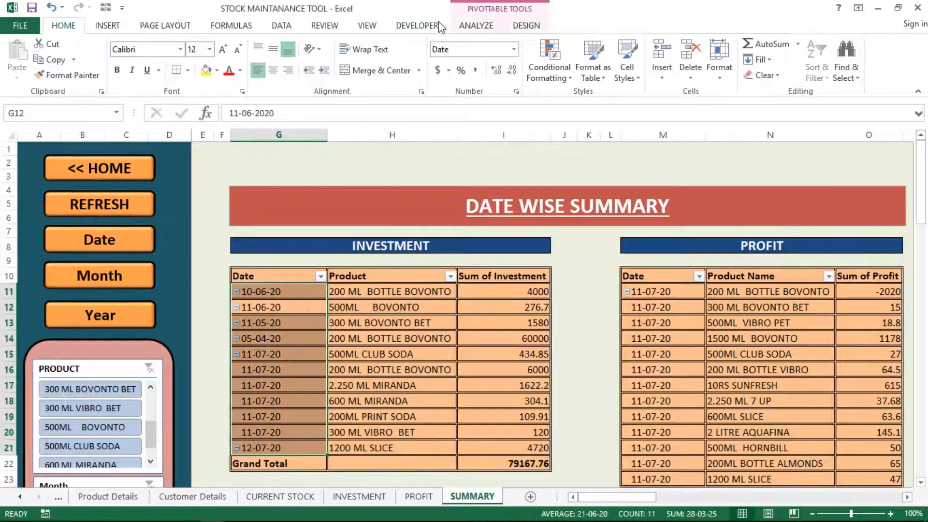
{"action": "left_click", "coordinate": [475, 25]}
{"action": "left_click", "coordinate": [315, 78]}
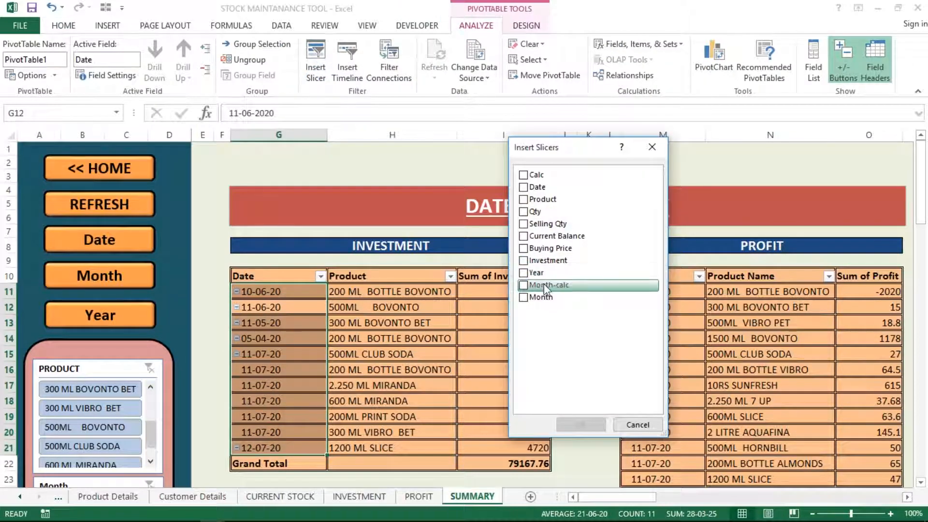
{"action": "left_click", "coordinate": [524, 273]}
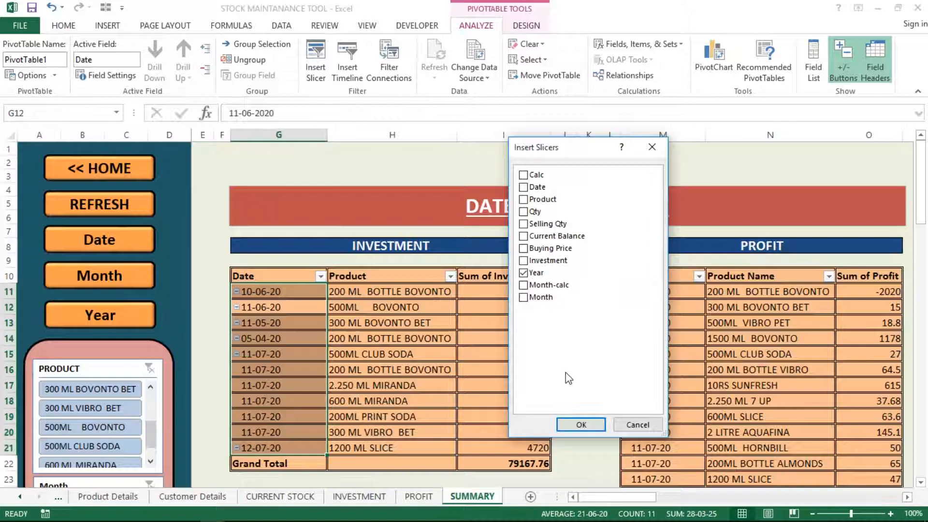
{"action": "left_click", "coordinate": [581, 424]}
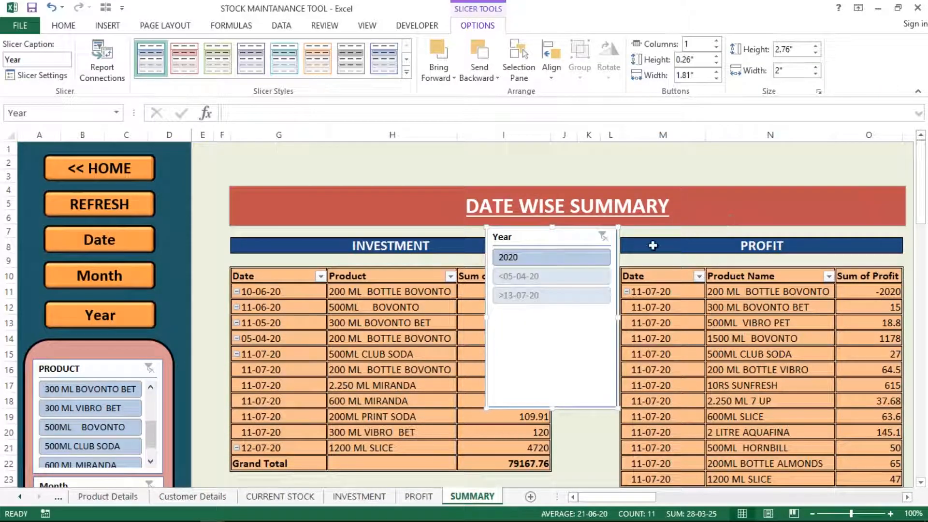
{"action": "right_click", "coordinate": [525, 256]}
{"action": "right_click", "coordinate": [525, 257]}
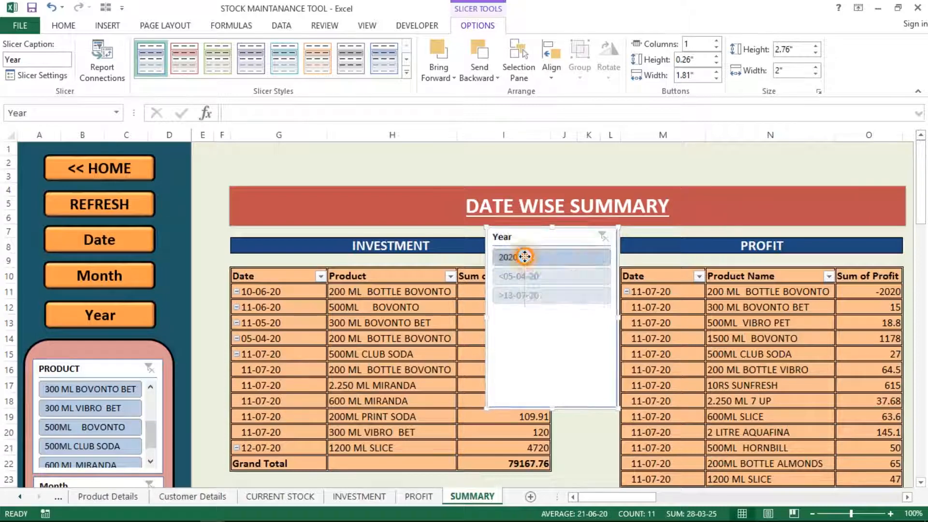
{"action": "right_click", "coordinate": [517, 259]}
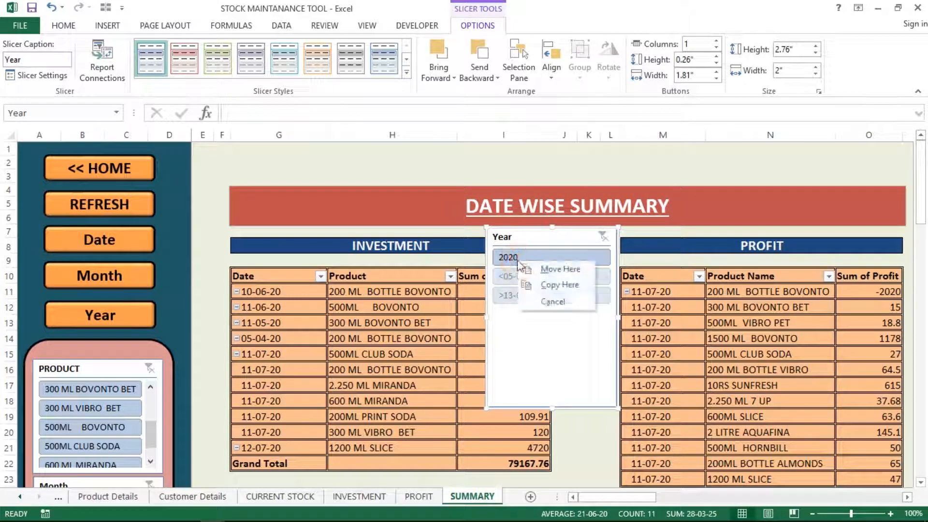
{"action": "right_click", "coordinate": [518, 261]}
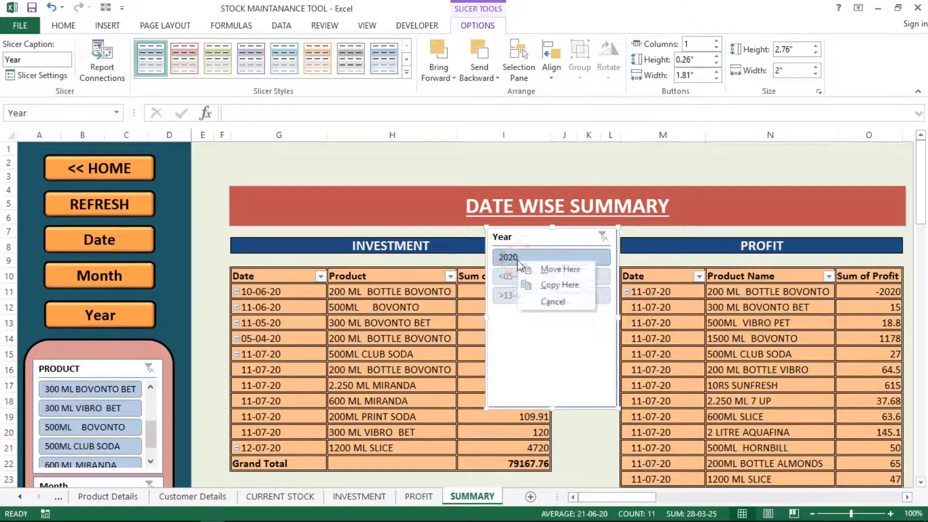
{"action": "left_click", "coordinate": [529, 236]}
{"action": "left_click_drag", "start_coordinate": [528, 236], "coordinate": [371, 267]}
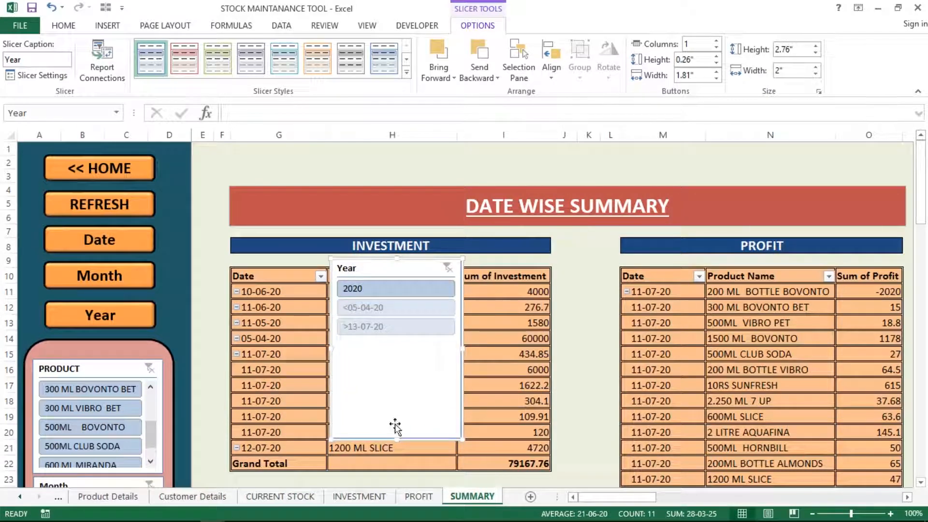
{"action": "left_click_drag", "start_coordinate": [397, 437], "coordinate": [384, 307]}
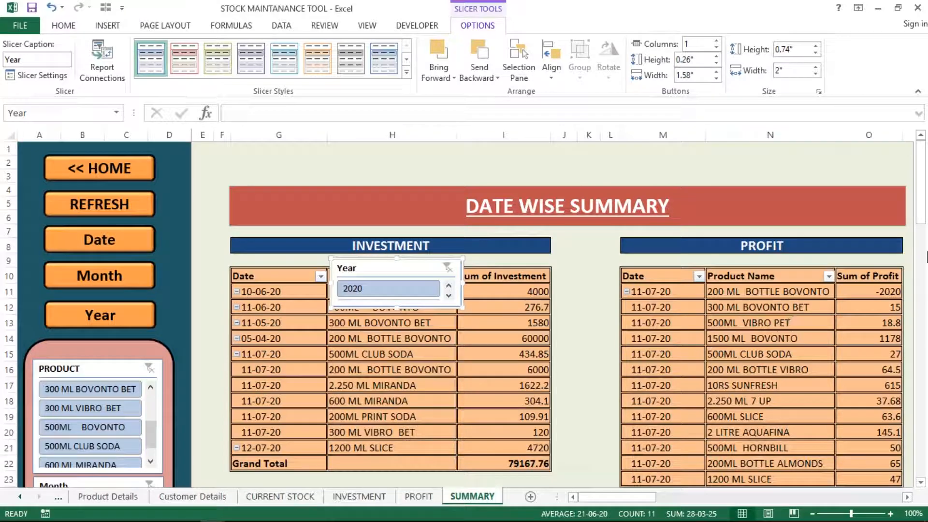
{"action": "left_click_drag", "start_coordinate": [919, 208], "coordinate": [910, 233]}
{"action": "left_click", "coordinate": [400, 186]}
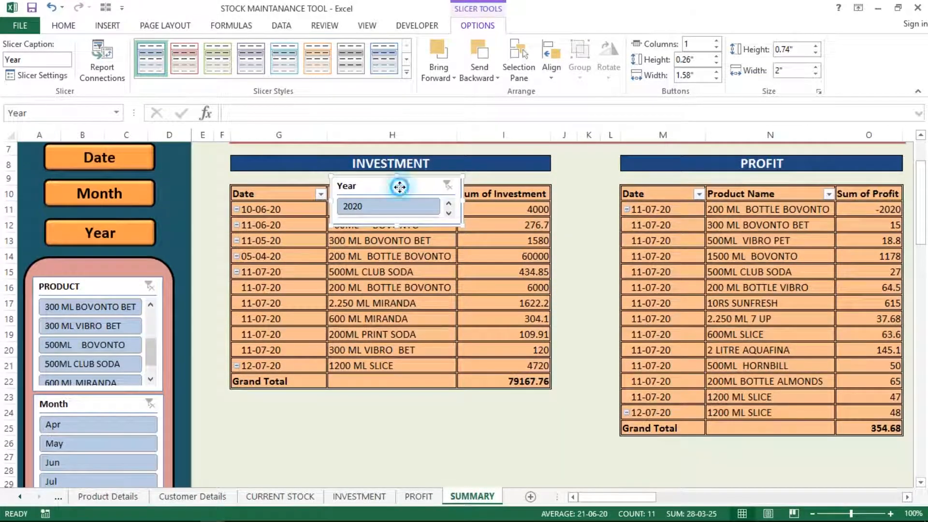
{"action": "key", "text": "ctrl+x"}
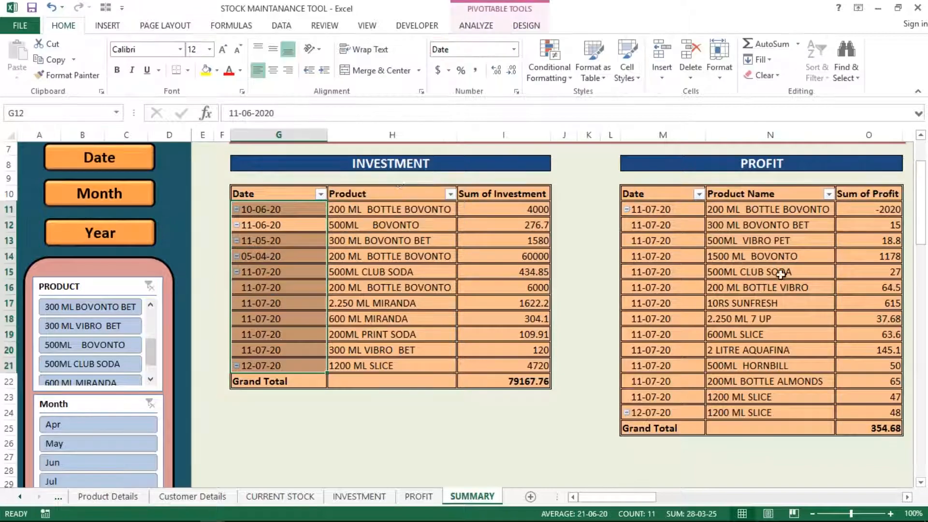
{"action": "left_click_drag", "start_coordinate": [918, 201], "coordinate": [922, 136]}
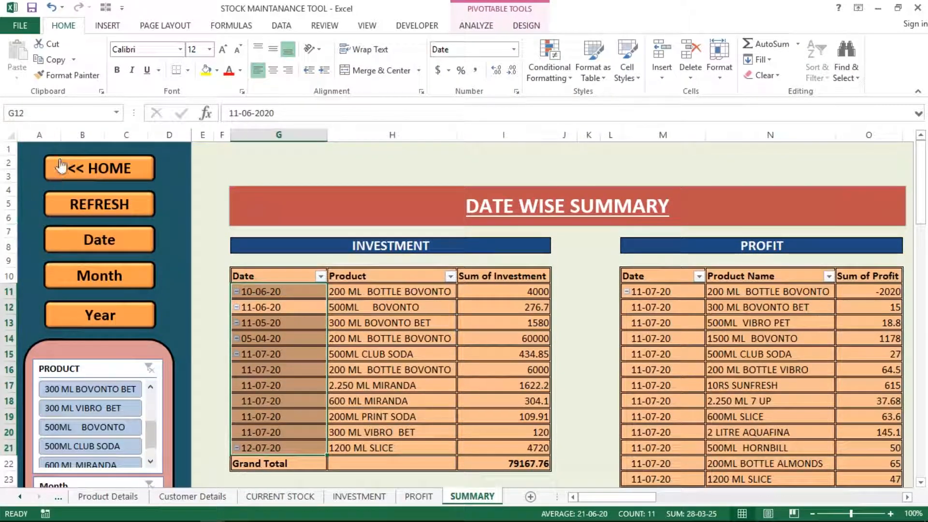
{"action": "left_click", "coordinate": [171, 212]}
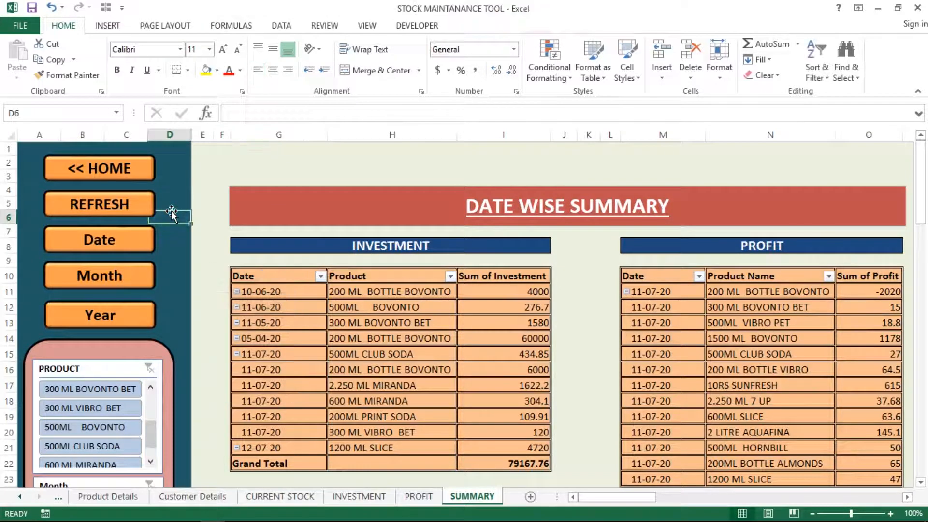
{"action": "key", "text": "ctrl+Up"}
{"action": "key", "text": "ctrl+Left"}
{"action": "key", "text": "shift+Right"}
{"action": "key", "text": "shift+Right"}
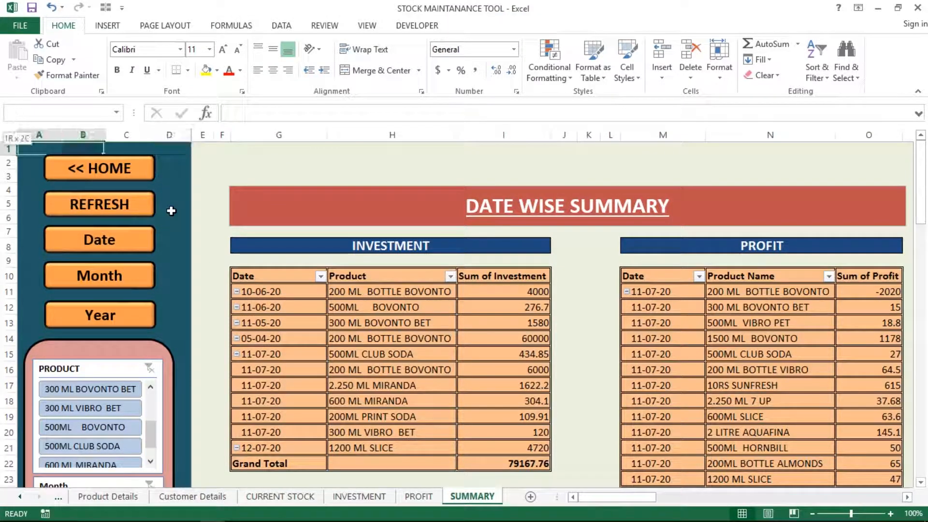
{"action": "key", "text": "shift+Right"}
{"action": "key", "text": "shift+Down"}
{"action": "key", "text": "shift+Down"}
{"action": "key", "text": "shift+Down"}
{"action": "key", "text": "shift+Down"}
{"action": "key", "text": "shift+Down"}
{"action": "key", "text": "shift+Down"}
{"action": "key", "text": "shift+Down"}
{"action": "key", "text": "shift+Down"}
{"action": "key", "text": "shift+Down"}
{"action": "key", "text": "shift+Down"}
{"action": "key", "text": "shift+Down"}
{"action": "key", "text": "shift+Down"}
{"action": "key", "text": "shift+Down"}
{"action": "key", "text": "shift+Down"}
{"action": "key", "text": "shift+Down"}
{"action": "key", "text": "shift+Down"}
{"action": "key", "text": "shift+Down"}
{"action": "key", "text": "shift+Down"}
{"action": "key", "text": "shift+Down"}
{"action": "key", "text": "shift+Down"}
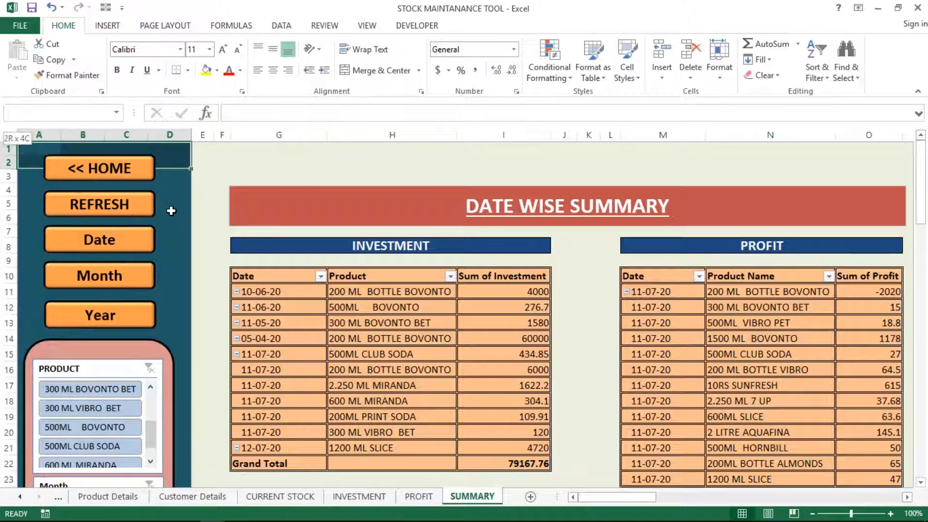
{"action": "key", "text": "shift+Down"}
{"action": "key", "text": "shift+Down"}
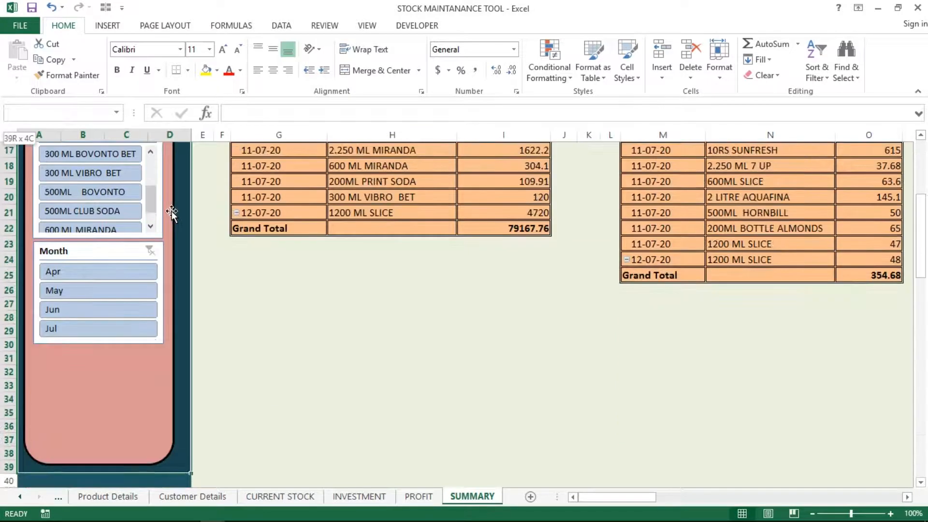
{"action": "left_click", "coordinate": [118, 380]}
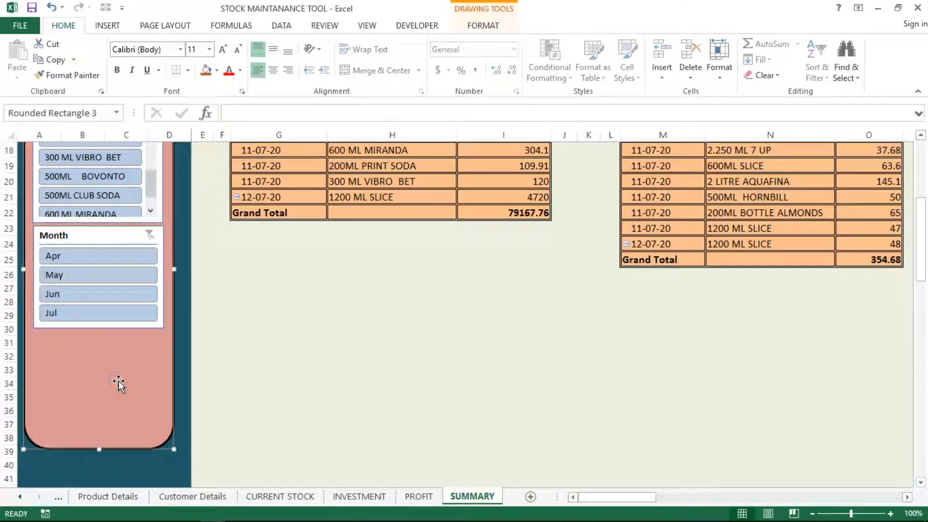
{"action": "left_click_drag", "start_coordinate": [919, 257], "coordinate": [919, 188]}
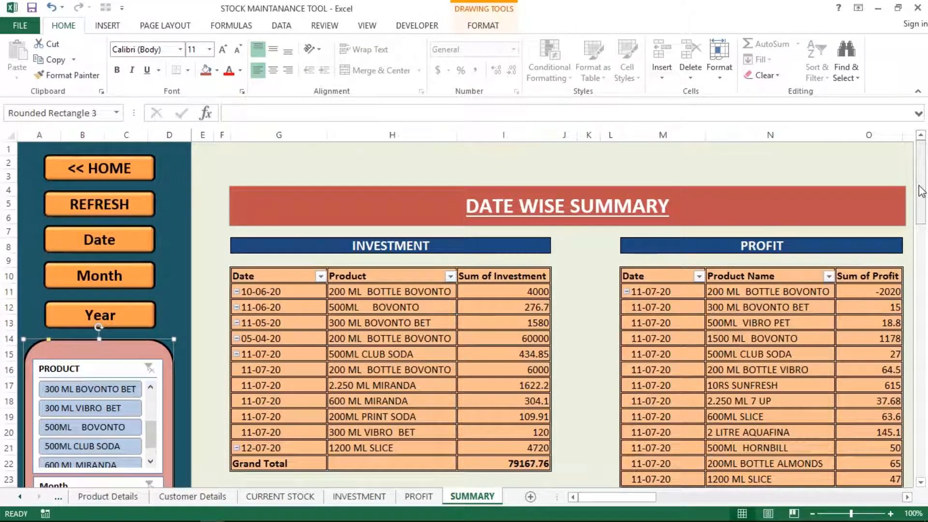
{"action": "left_click", "coordinate": [392, 135]}
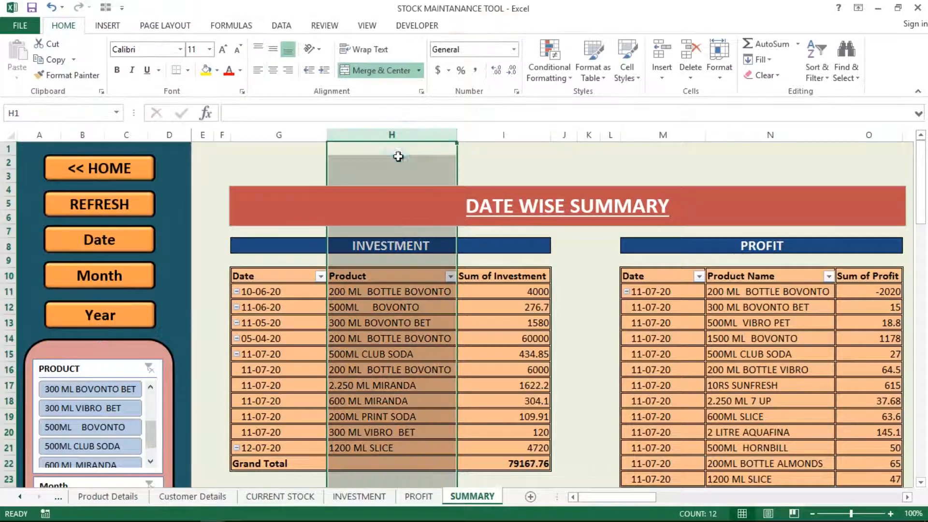
{"action": "left_click", "coordinate": [393, 162]}
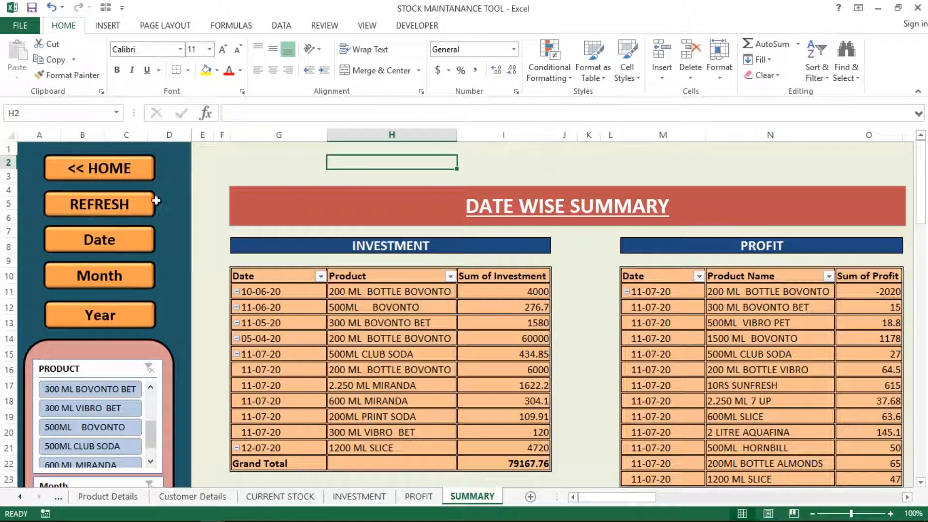
{"action": "left_click", "coordinate": [333, 187]}
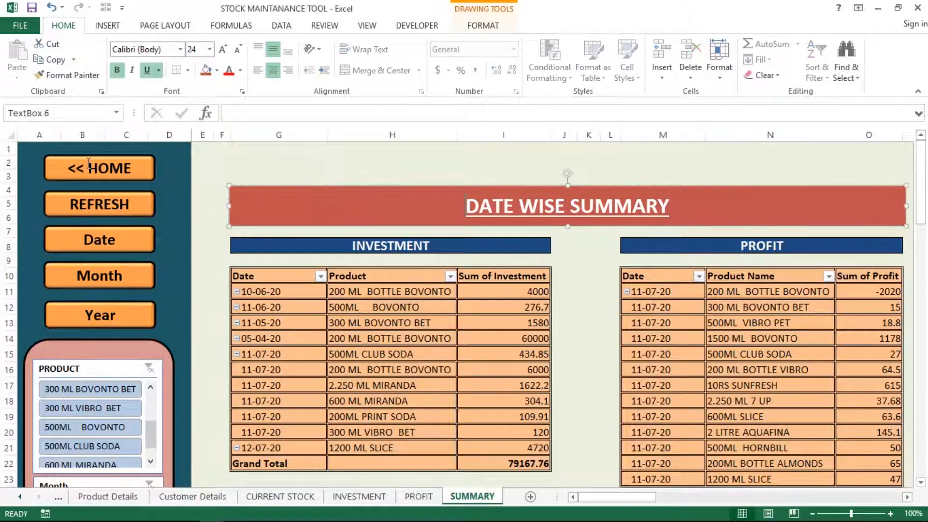
{"action": "left_click", "coordinate": [408, 174]}
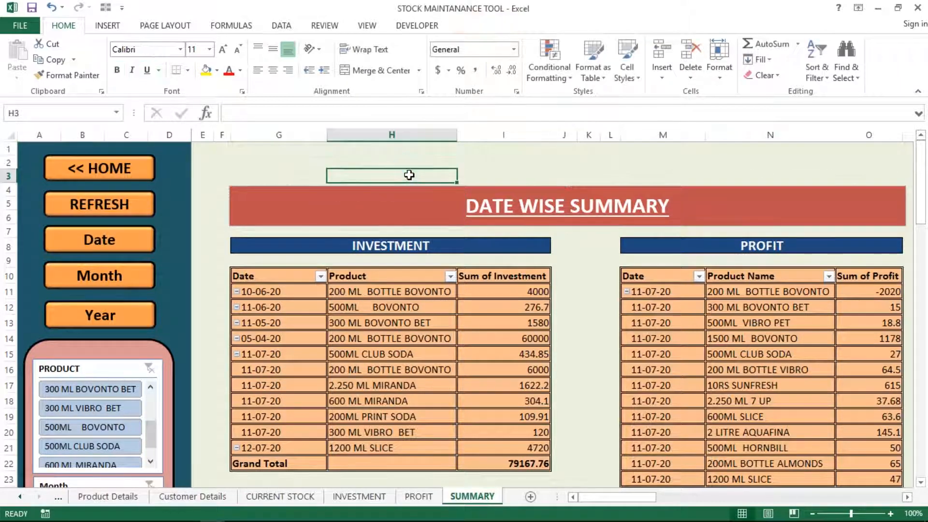
{"action": "key", "text": "Right"}
{"action": "key", "text": "Up"}
{"action": "key", "text": "Right"}
{"action": "key", "text": "Right"}
{"action": "key", "text": "Right"}
{"action": "key", "text": "Right"}
{"action": "key", "text": "Right"}
{"action": "key", "text": "Right"}
{"action": "key", "text": "Right"}
{"action": "key", "text": "Right"}
{"action": "key", "text": "Right"}
{"action": "key", "text": "Right"}
{"action": "key", "text": "Right"}
{"action": "key", "text": "Right"}
{"action": "key", "text": "Right"}
{"action": "key", "text": "Right"}
{"action": "key", "text": "Right"}
{"action": "key", "text": "Right"}
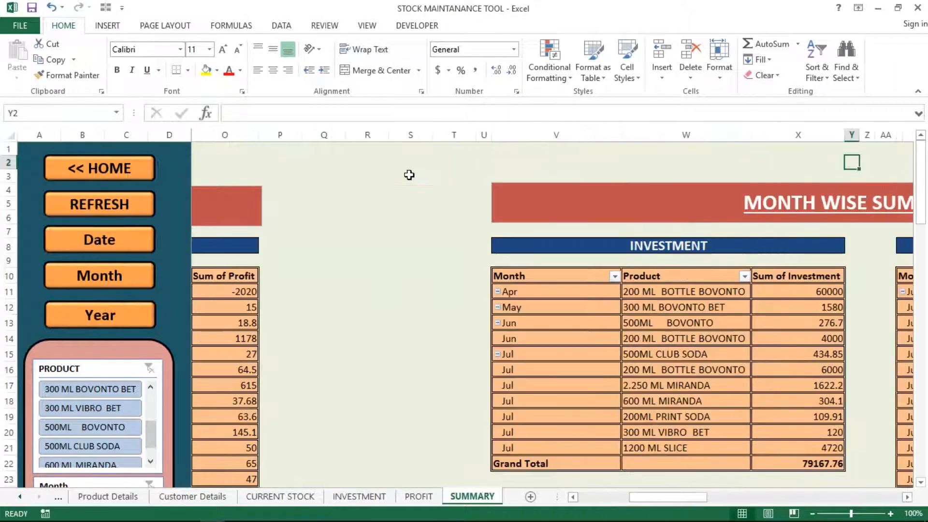
{"action": "key", "text": "Right"}
{"action": "key", "text": "Right"}
{"action": "key", "text": "Right"}
{"action": "key", "text": "Right"}
{"action": "key", "text": "Right"}
{"action": "key", "text": "Right"}
{"action": "key", "text": "Right"}
{"action": "key", "text": "Right"}
{"action": "key", "text": "Right"}
{"action": "key", "text": "Right"}
{"action": "key", "text": "Right"}
{"action": "key", "text": "Right"}
{"action": "key", "text": "Right"}
{"action": "key", "text": "Right"}
{"action": "key", "text": "Right"}
{"action": "key", "text": "Right"}
{"action": "key", "text": "Right"}
{"action": "key", "text": "Right"}
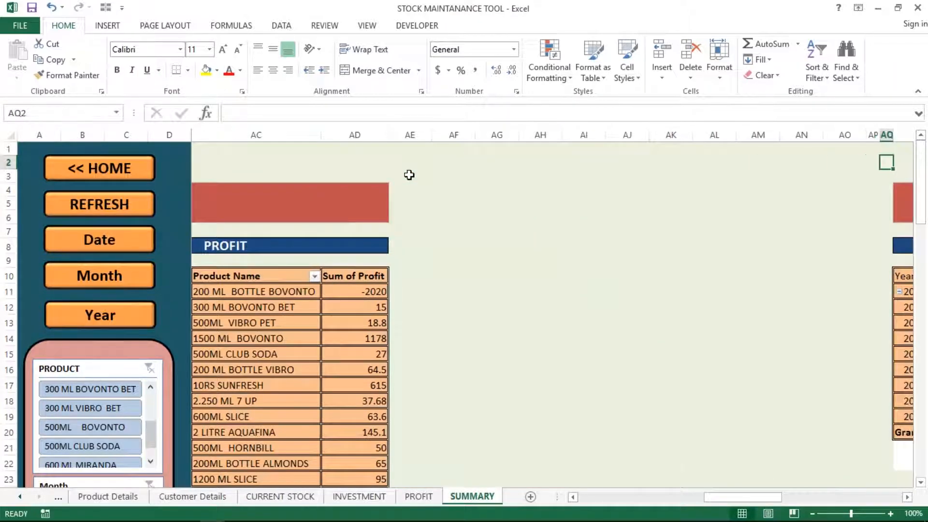
{"action": "key", "text": "Right"}
{"action": "key", "text": "Right"}
{"action": "key", "text": "Right"}
{"action": "key", "text": "Right"}
{"action": "key", "text": "Right"}
{"action": "key", "text": "Right"}
{"action": "key", "text": "Right"}
{"action": "key", "text": "Right"}
{"action": "key", "text": "Right"}
{"action": "key", "text": "Up"}
{"action": "key", "text": "Left"}
{"action": "key", "text": "Left"}
{"action": "key", "text": "Left"}
{"action": "key", "text": "Left"}
{"action": "key", "text": "Left"}
{"action": "key", "text": "Left"}
{"action": "key", "text": "Left"}
{"action": "key", "text": "Left"}
{"action": "key", "text": "Left"}
{"action": "key", "text": "Left"}
{"action": "key", "text": "Left"}
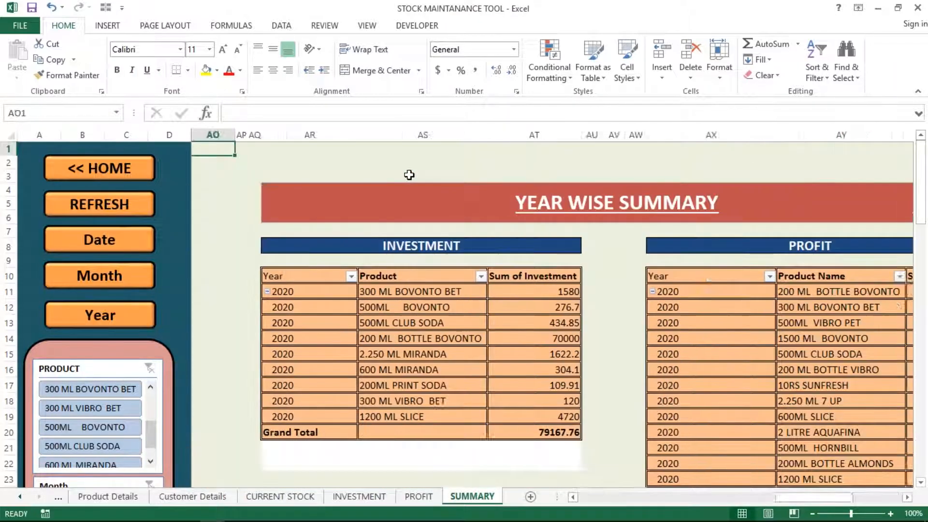
{"action": "key", "text": "Left"}
{"action": "key", "text": "Left"}
{"action": "key", "text": "Left"}
{"action": "key", "text": "Left"}
{"action": "key", "text": "Left"}
{"action": "key", "text": "Left"}
{"action": "key", "text": "Left"}
{"action": "key", "text": "Left"}
{"action": "key", "text": "Left"}
{"action": "key", "text": "Left"}
{"action": "key", "text": "Left"}
{"action": "key", "text": "Left"}
{"action": "key", "text": "Left"}
{"action": "key", "text": "Left"}
{"action": "key", "text": "Left"}
{"action": "key", "text": "Left"}
{"action": "key", "text": "Left"}
{"action": "key", "text": "Left"}
{"action": "key", "text": "Left"}
{"action": "key", "text": "Left"}
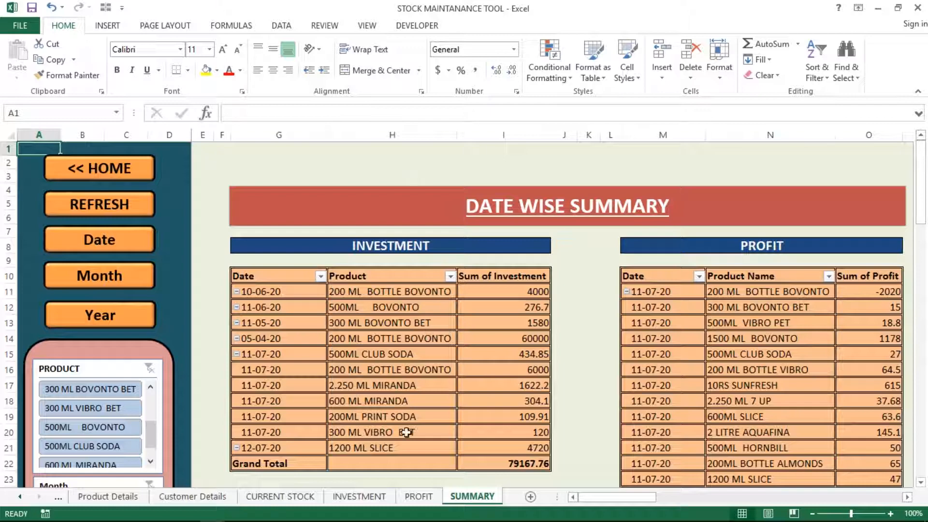
Step: Flip through the PROFIT, INVESTMENT, CURRENT STOCK, Customer Details, Product Details and SALE ORDER sheets back to HOME
{"action": "left_click", "coordinate": [416, 498]}
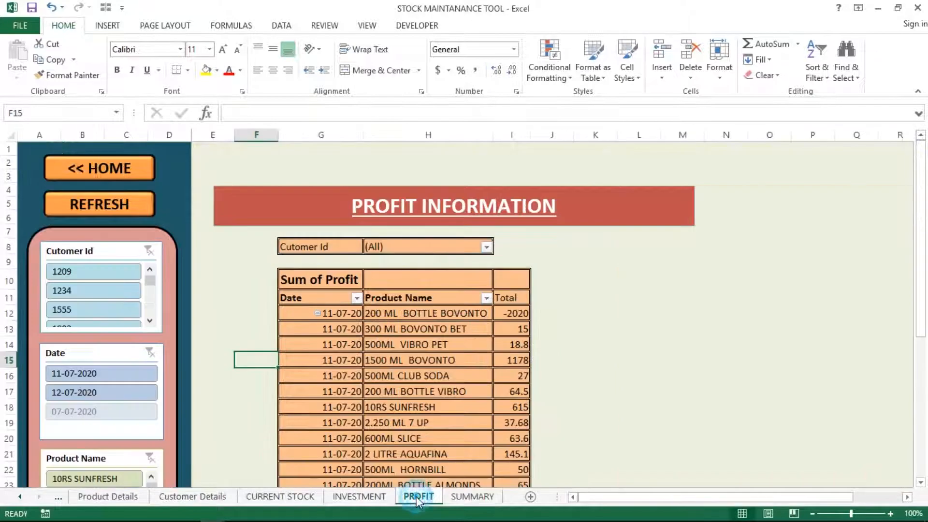
{"action": "left_click", "coordinate": [363, 497]}
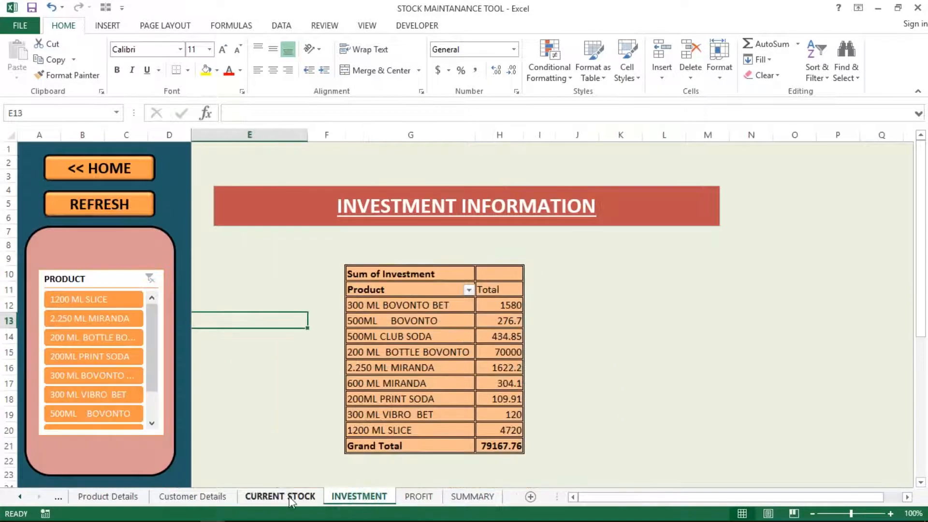
{"action": "left_click", "coordinate": [291, 500]}
{"action": "left_click", "coordinate": [219, 502]}
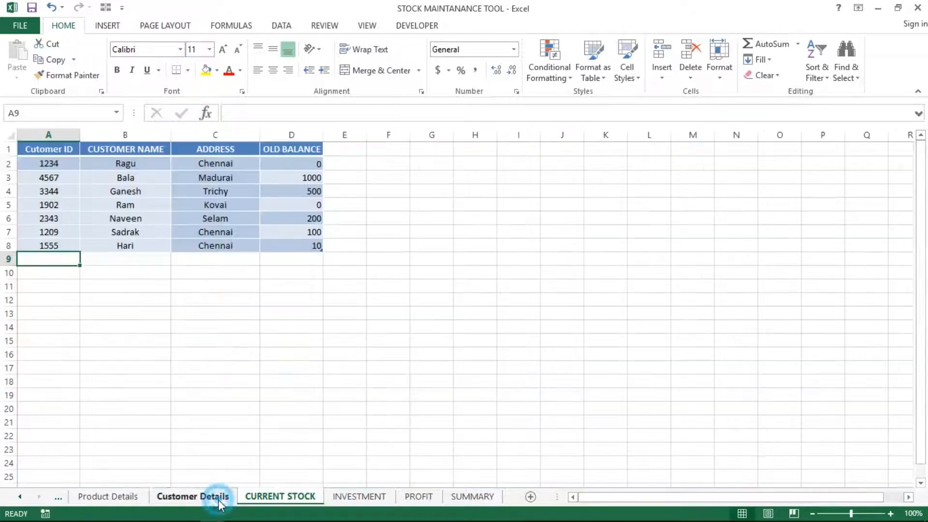
{"action": "left_click", "coordinate": [136, 500]}
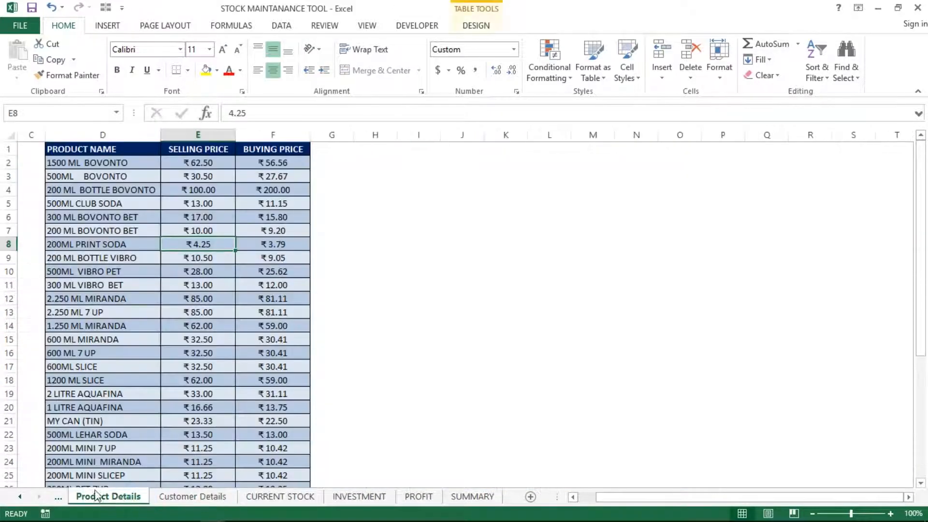
{"action": "left_click", "coordinate": [57, 497]}
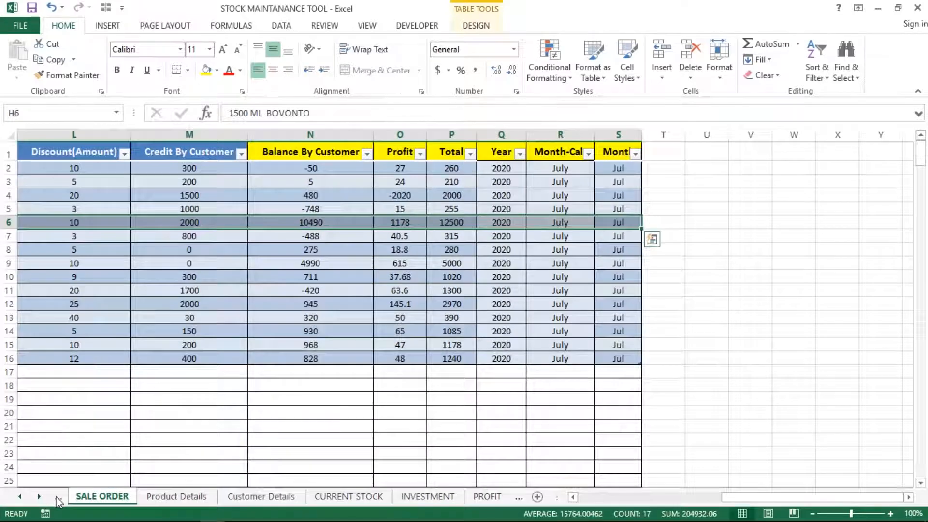
{"action": "left_click", "coordinate": [58, 497]}
{"action": "left_click", "coordinate": [57, 498]}
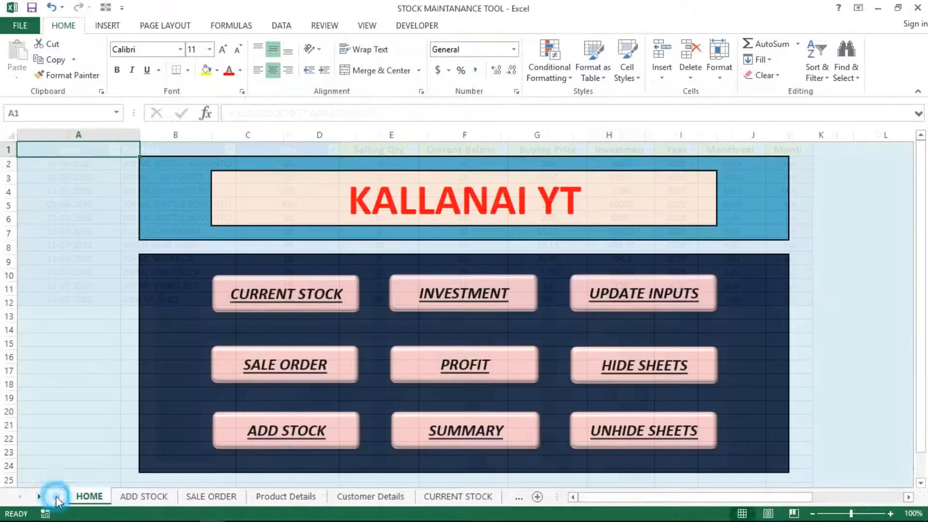
Step: On the HOME dashboard, select cell B3 and then the merged KALLANAI YT title cell
{"action": "left_click", "coordinate": [107, 465]}
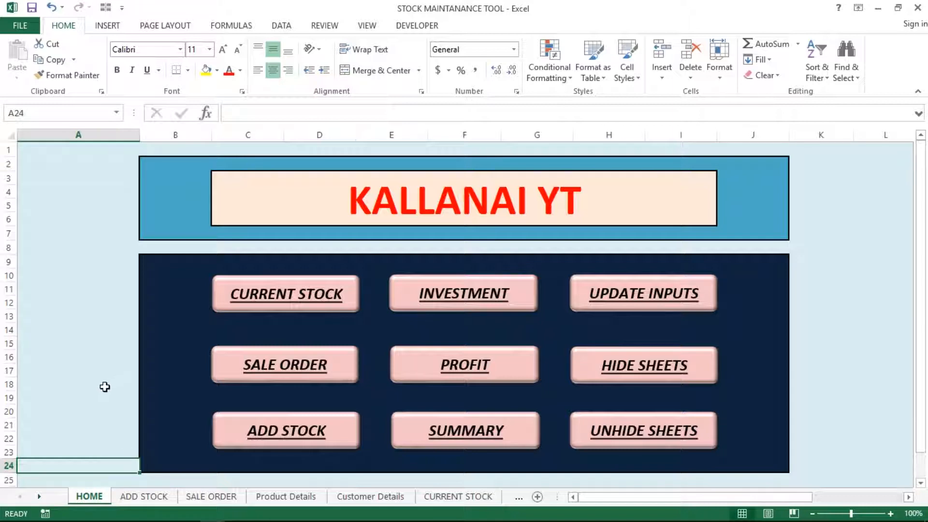
{"action": "left_click", "coordinate": [56, 317]}
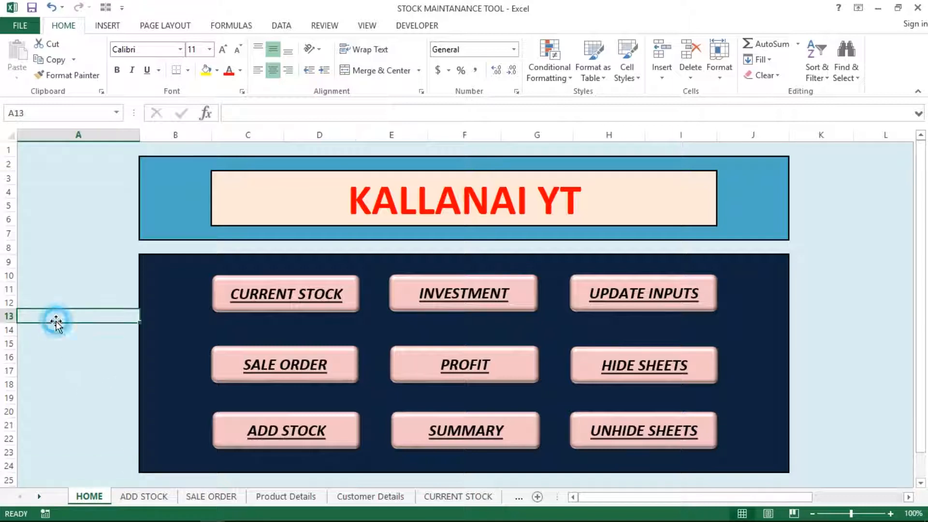
{"action": "left_click", "coordinate": [103, 222]}
{"action": "left_click", "coordinate": [157, 177]}
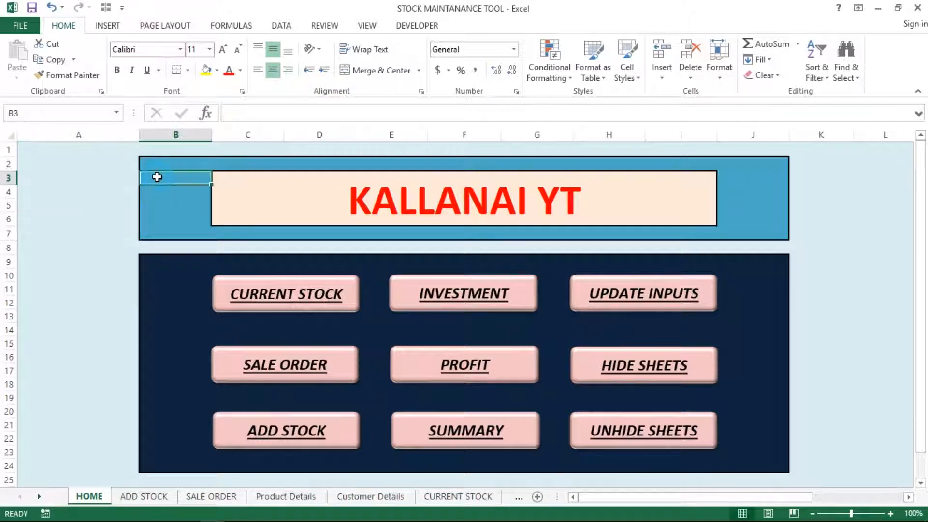
{"action": "left_click", "coordinate": [217, 191]}
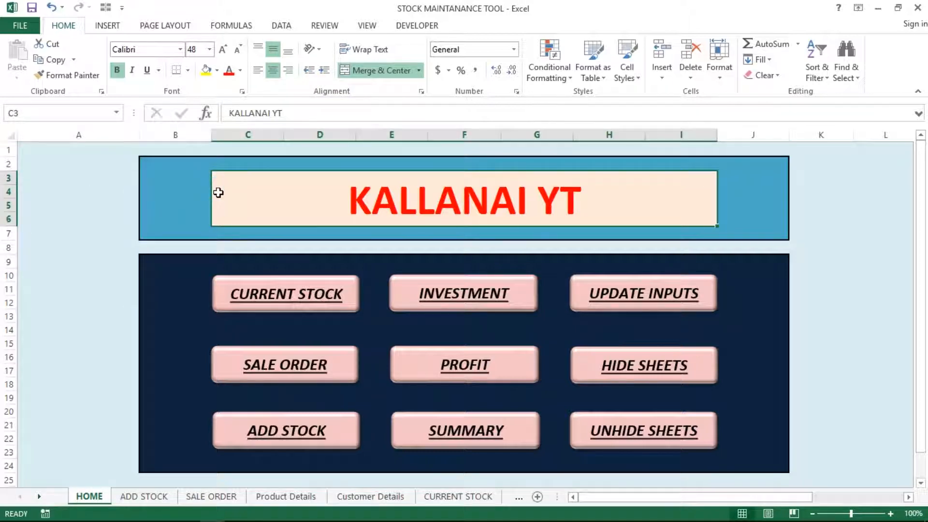